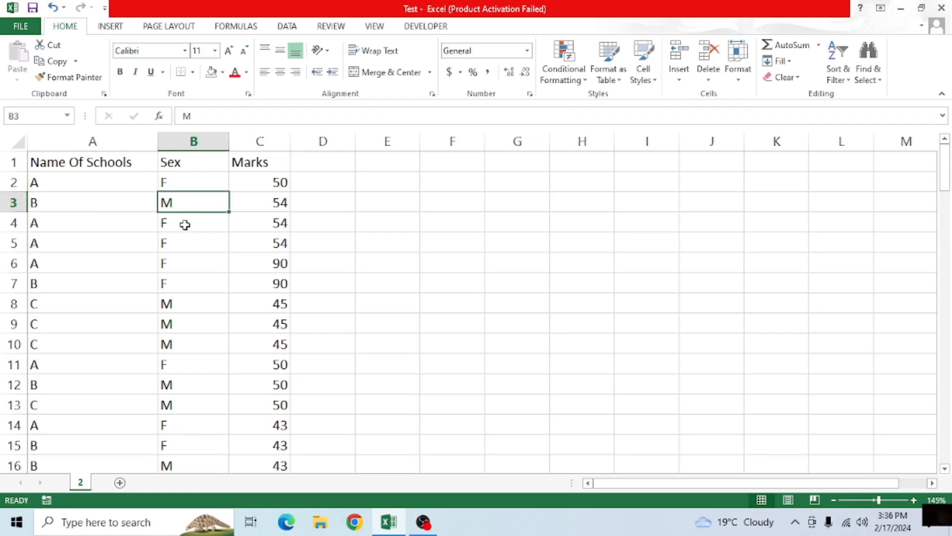
Examine the Name Of Schools, Sex and Marks entries and the empty column beside the marks.
click(187, 224)
click(255, 214)
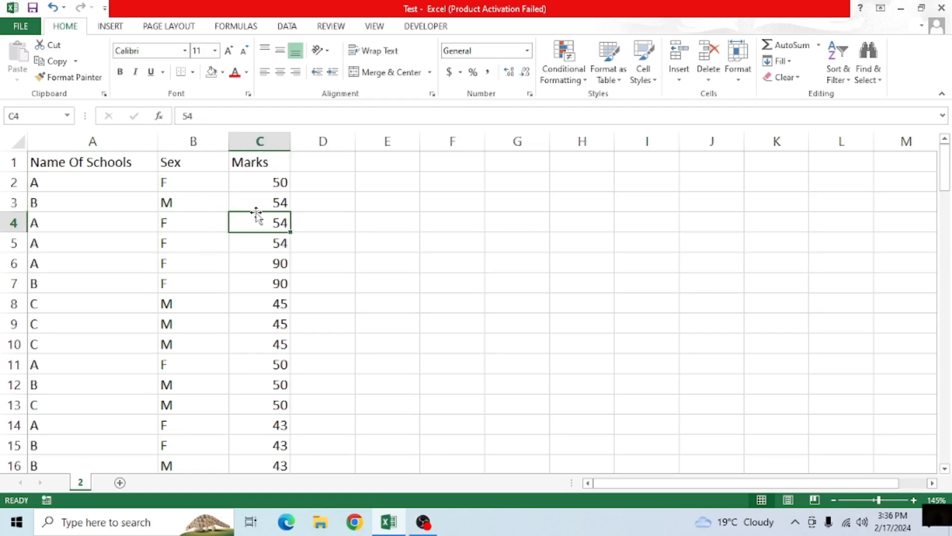
click(258, 246)
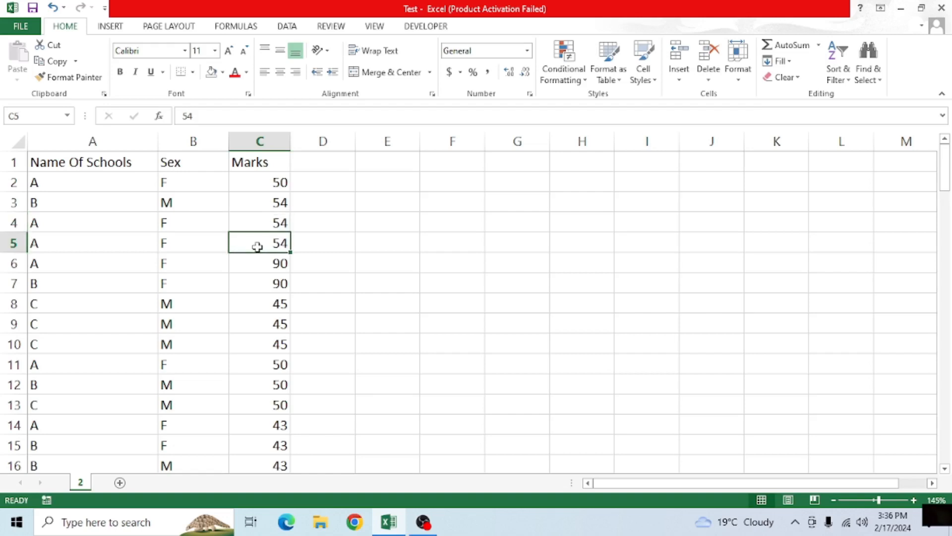
click(333, 185)
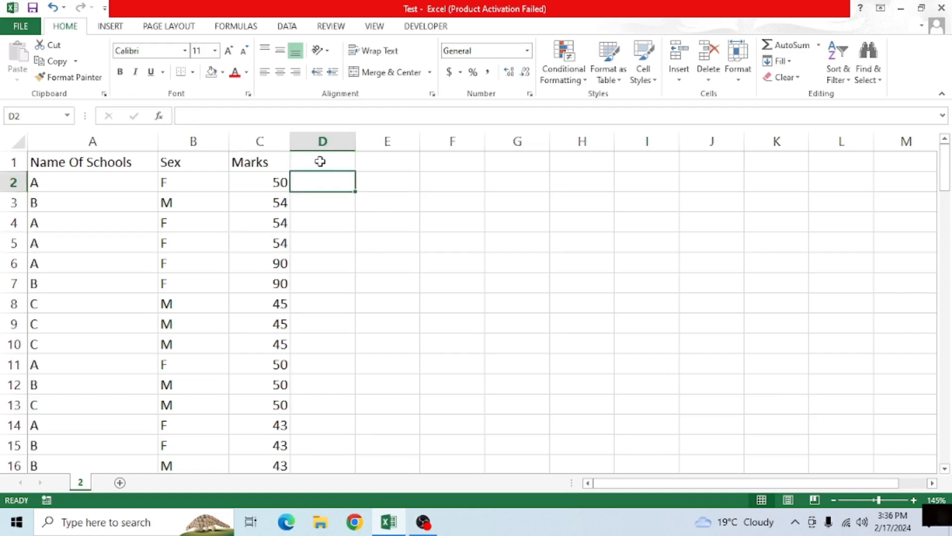
click(254, 164)
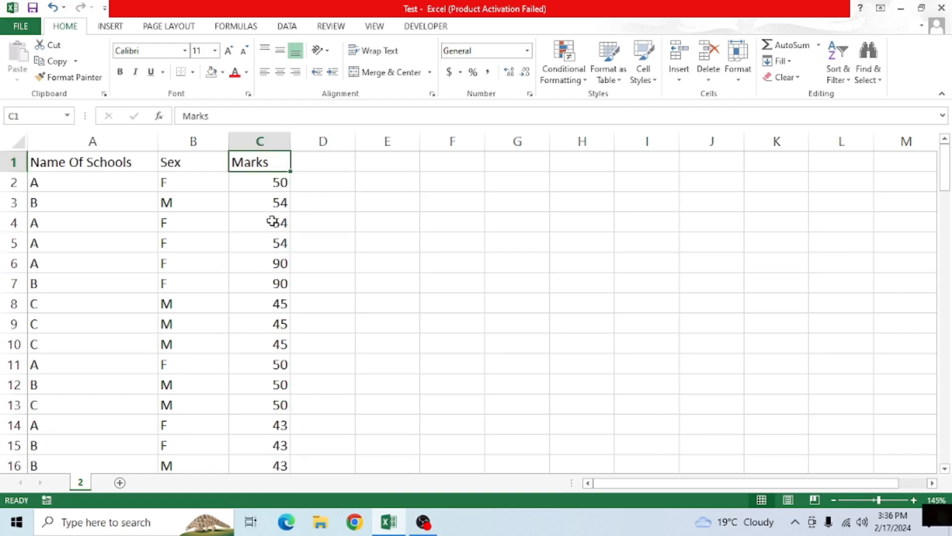
click(269, 222)
click(319, 161)
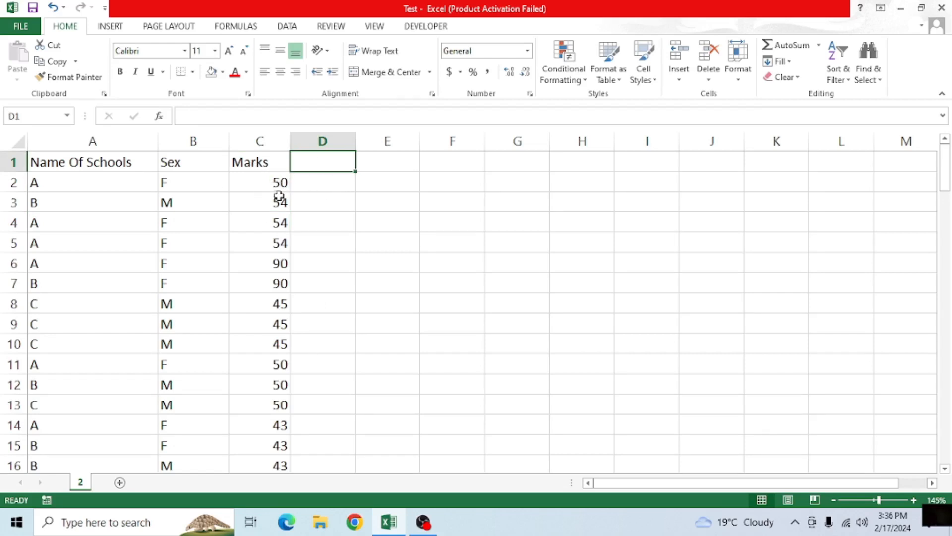
click(268, 184)
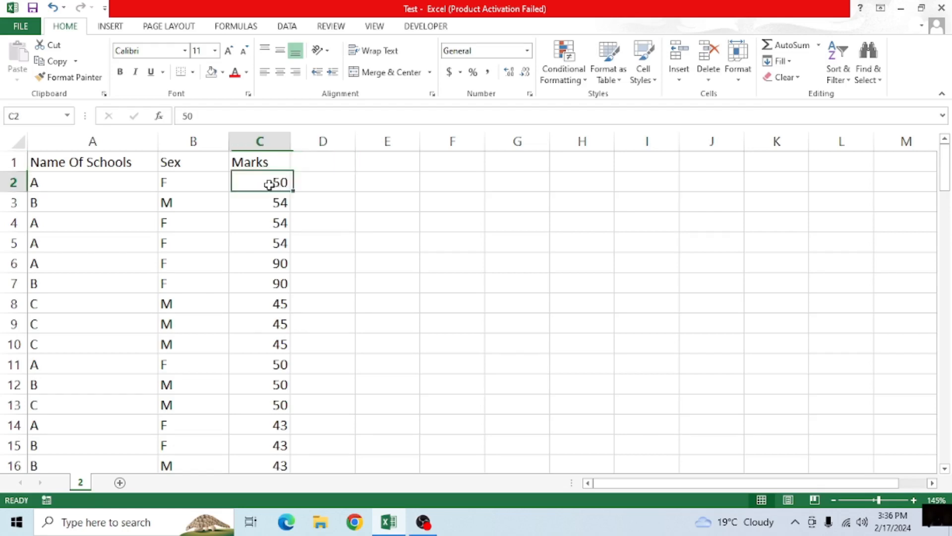
click(321, 161)
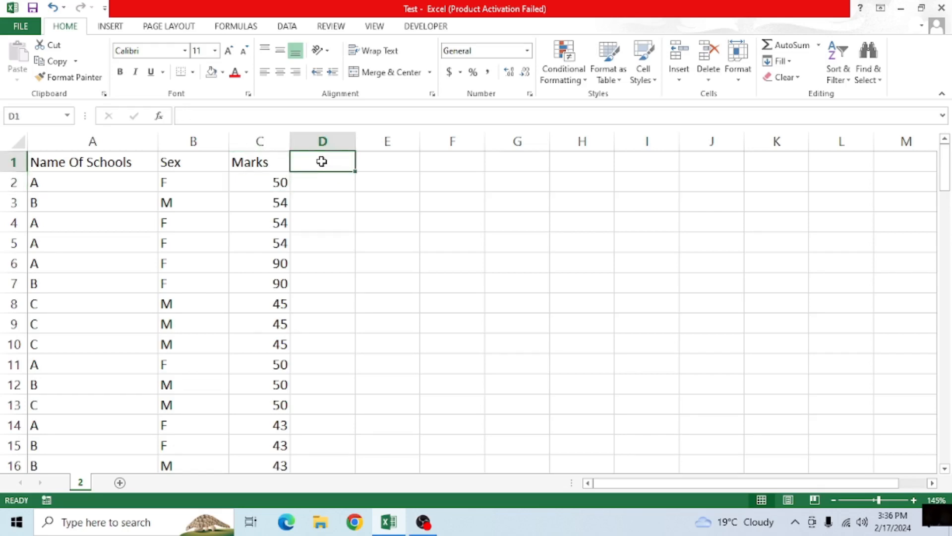
click(325, 190)
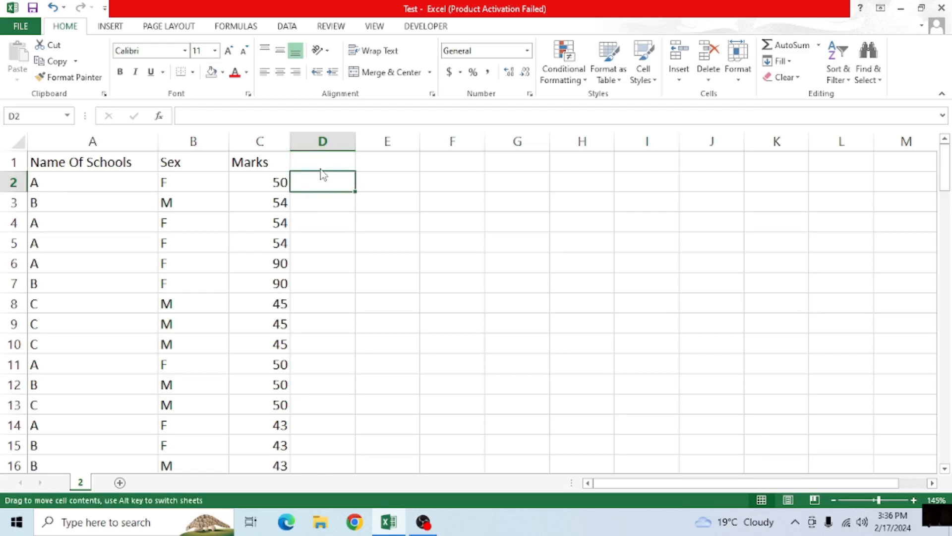
click(253, 209)
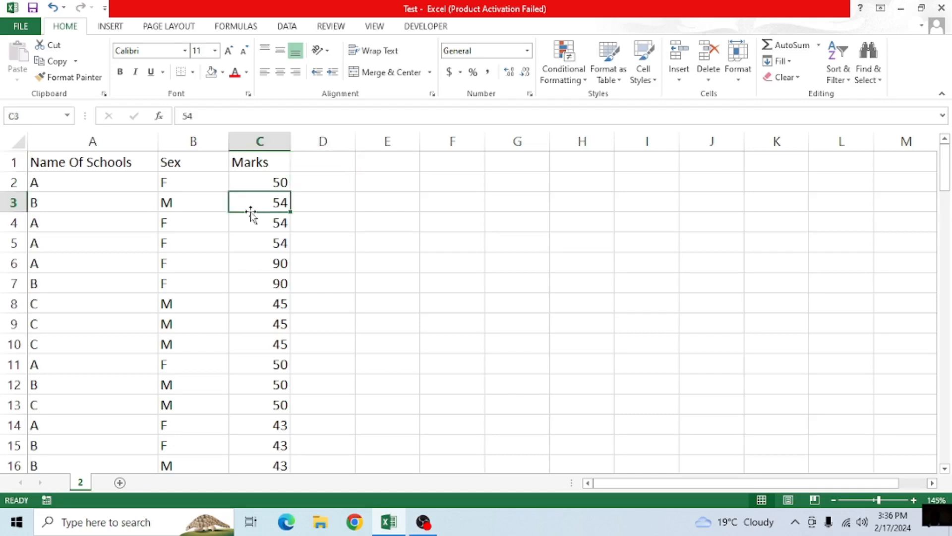
click(204, 240)
click(129, 210)
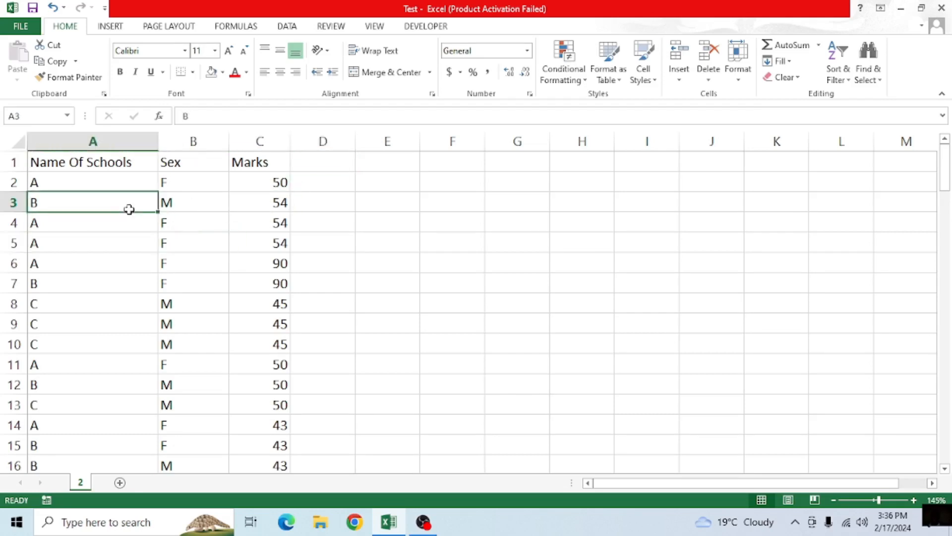
click(194, 248)
click(163, 223)
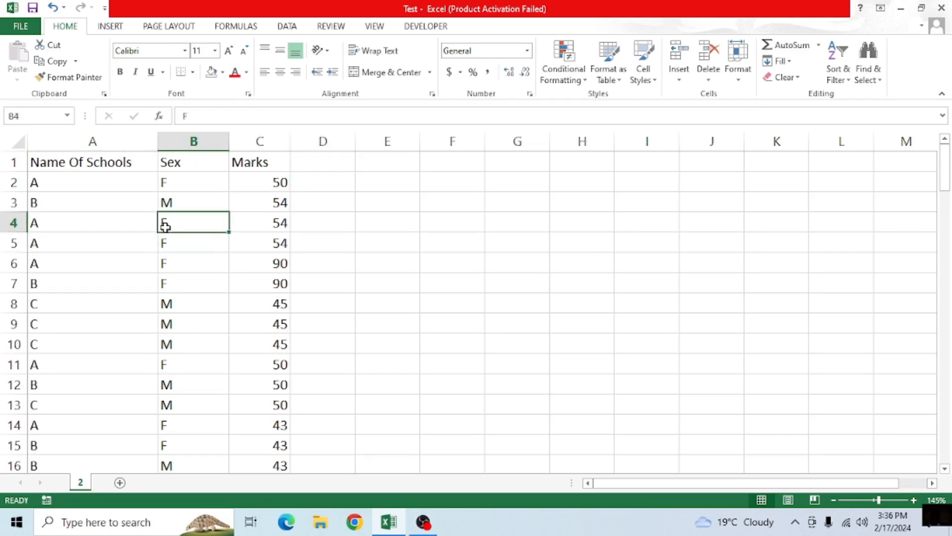
click(219, 239)
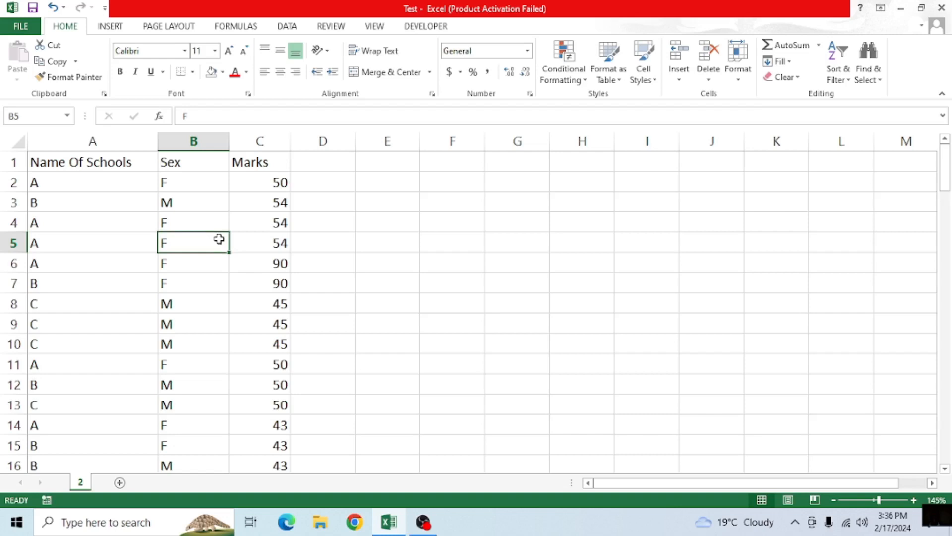
Add the column heading Results in cell D1, beside the Marks heading.
click(318, 161)
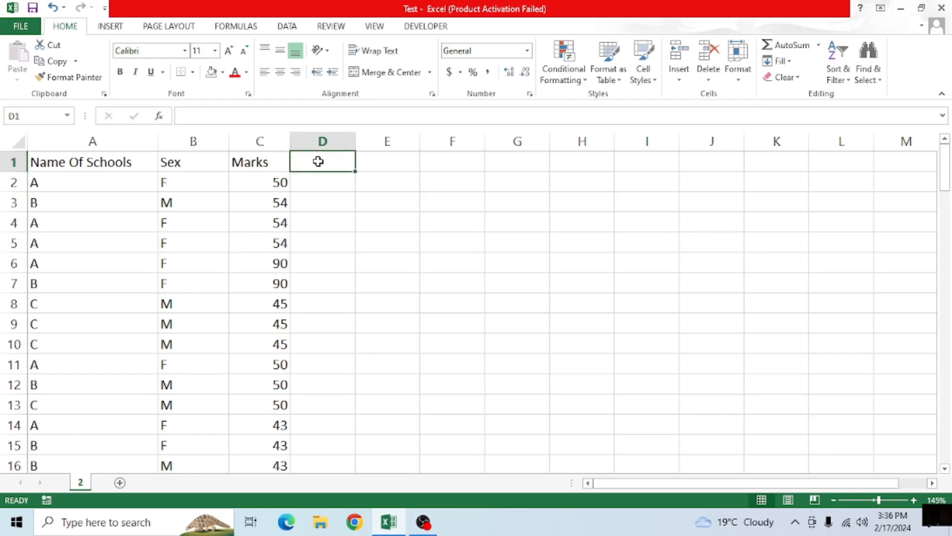
text(Re)
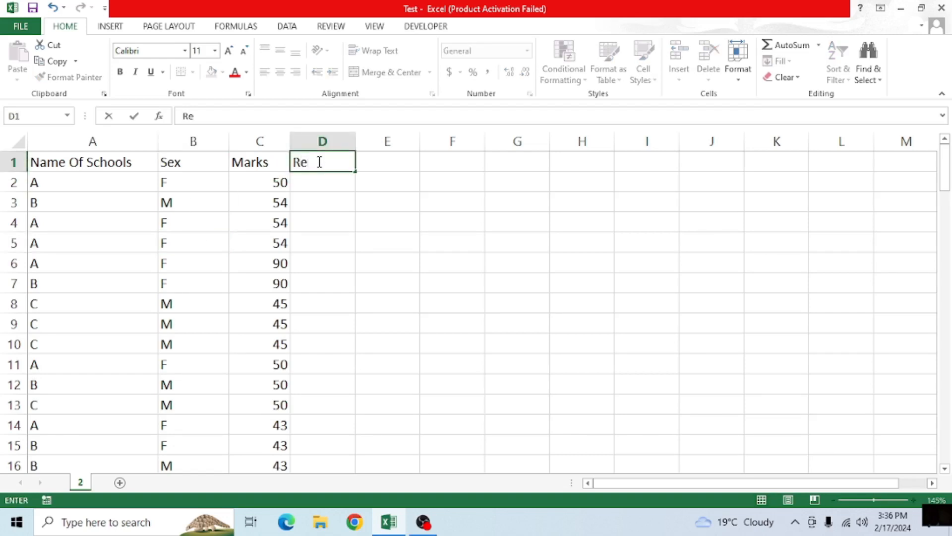
text(sults)
click(408, 255)
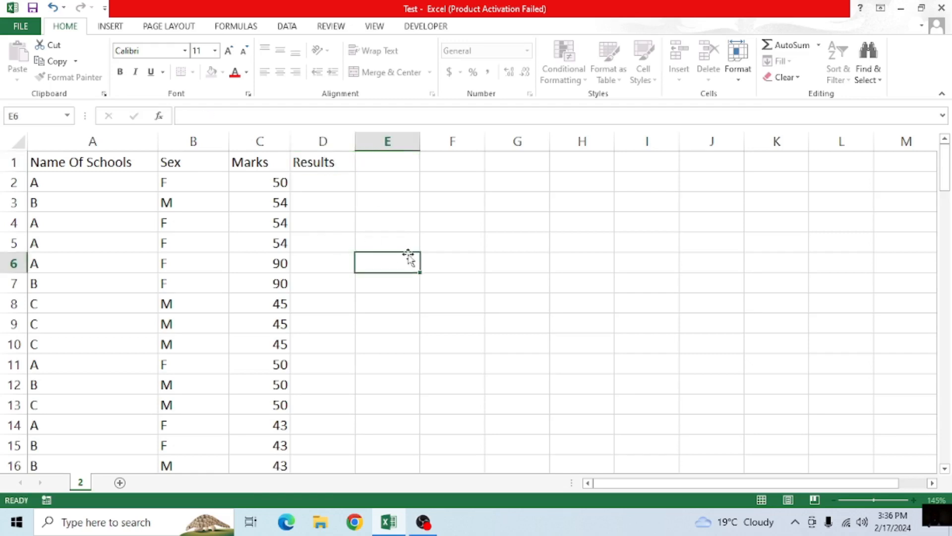
Enter =IF(C2>50,"Passed","Failed") in cell D2 and fill the formula down the Results column for all data rows.
click(330, 184)
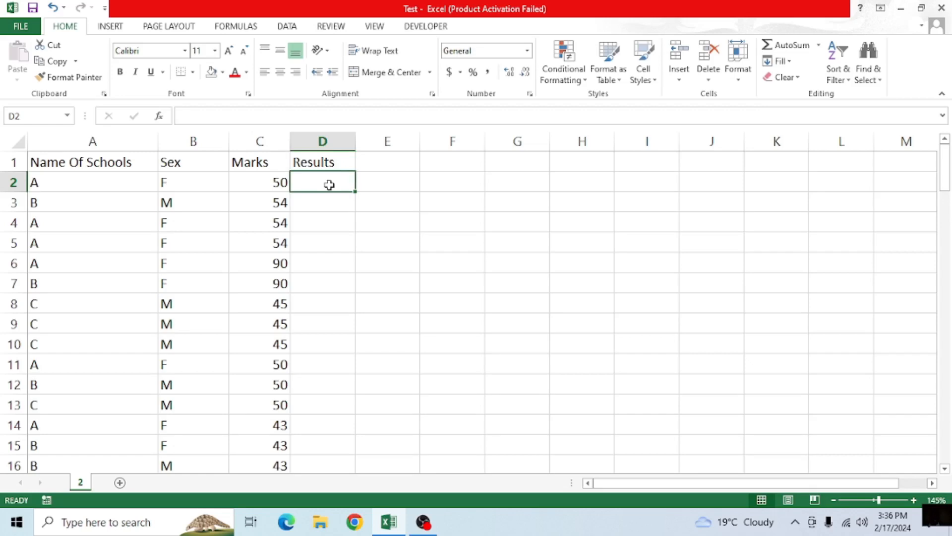
text(=)
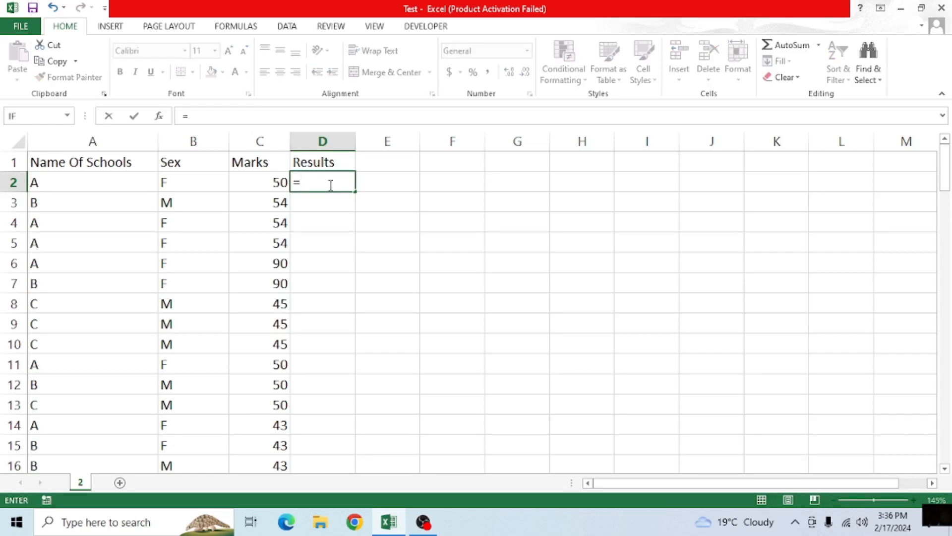
text(if)
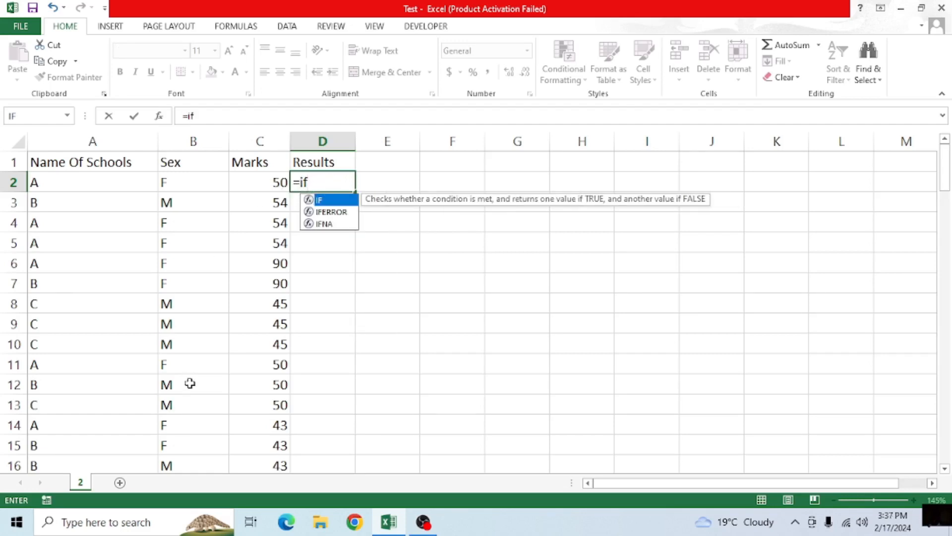
key(Tab)
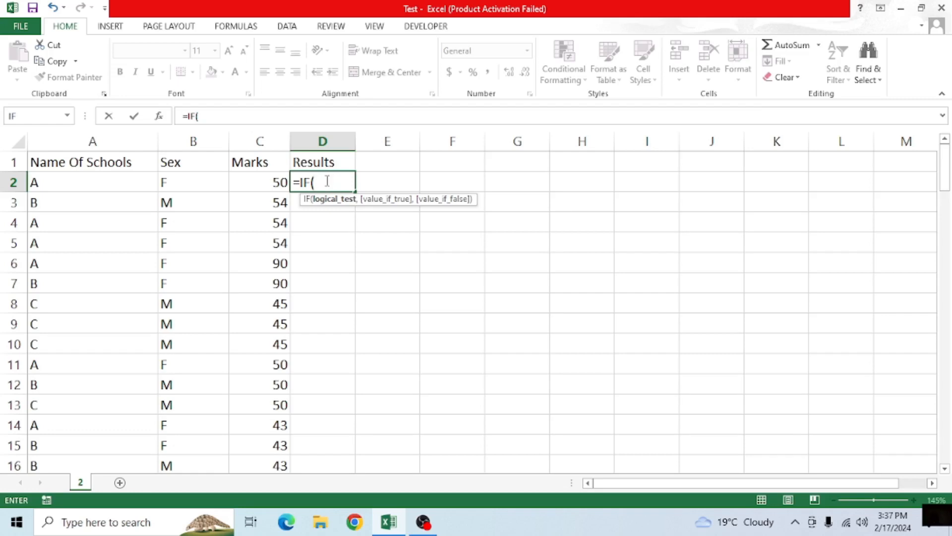
click(255, 182)
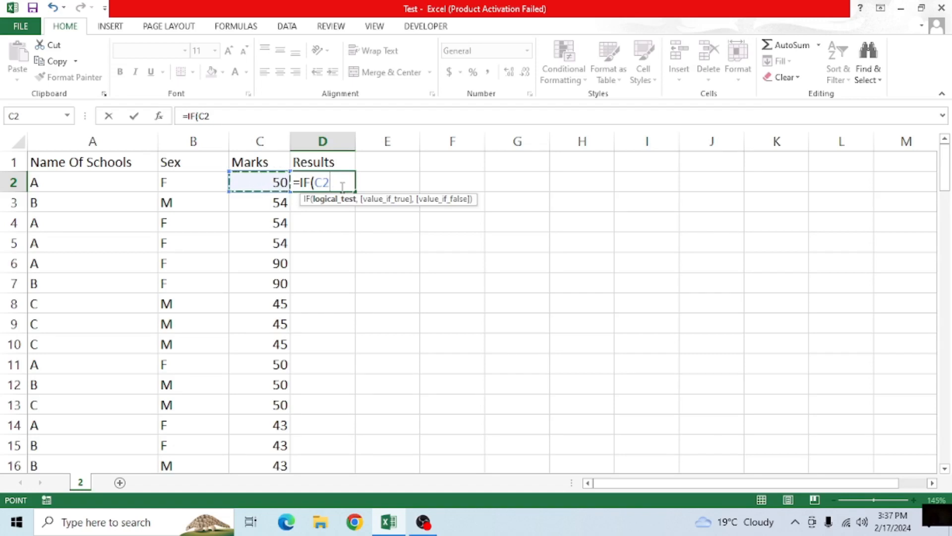
text(>)
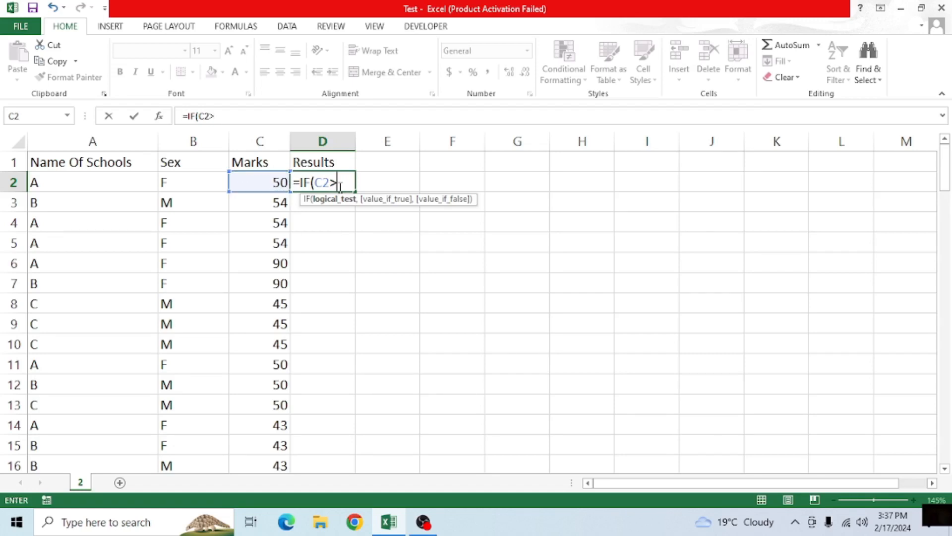
text(50,)
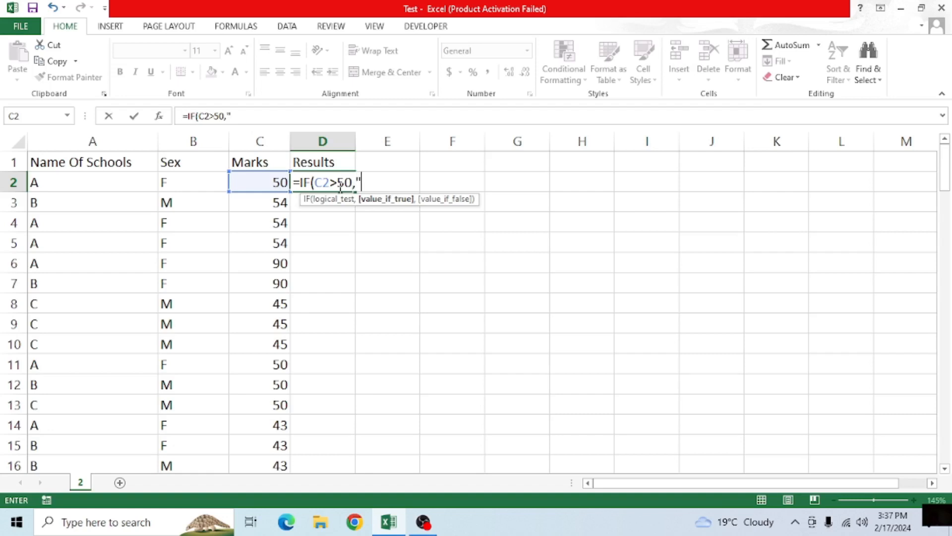
text("Passed)
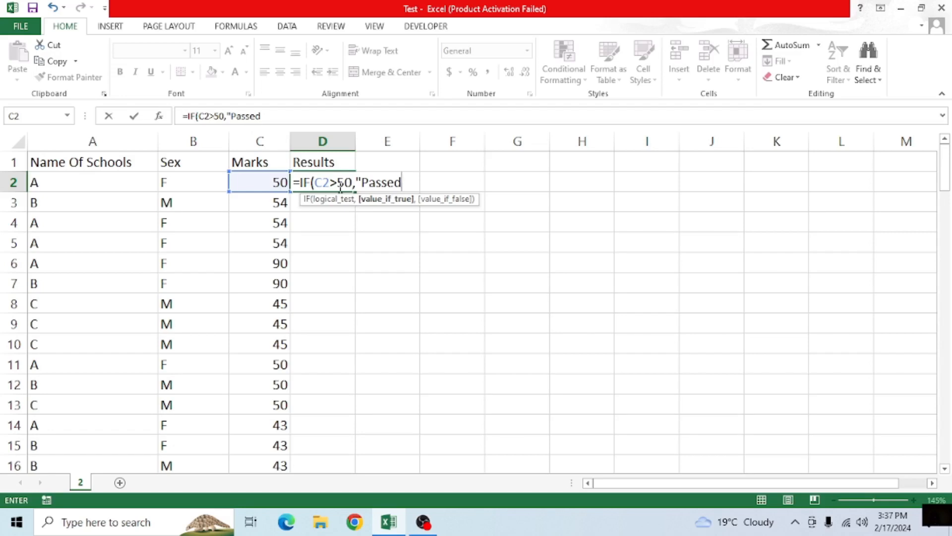
text(",)
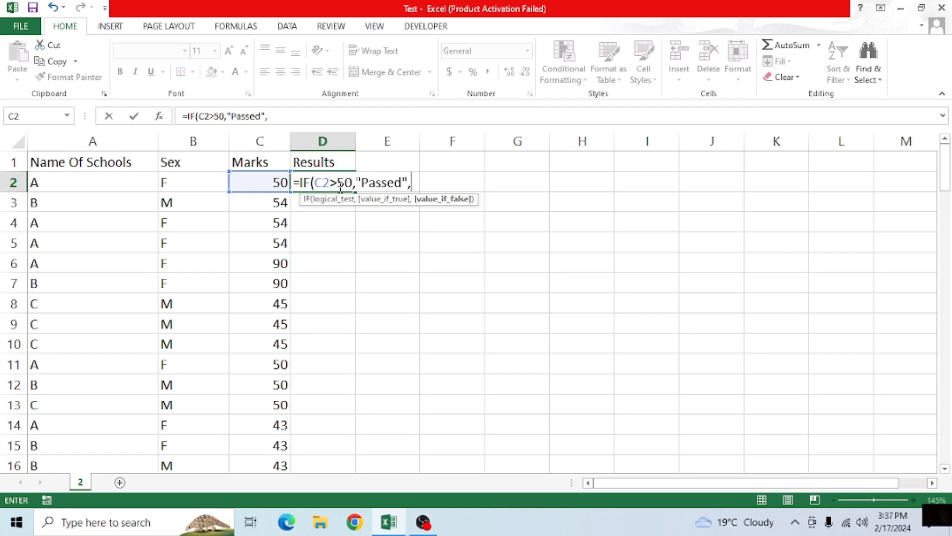
text("Failed)
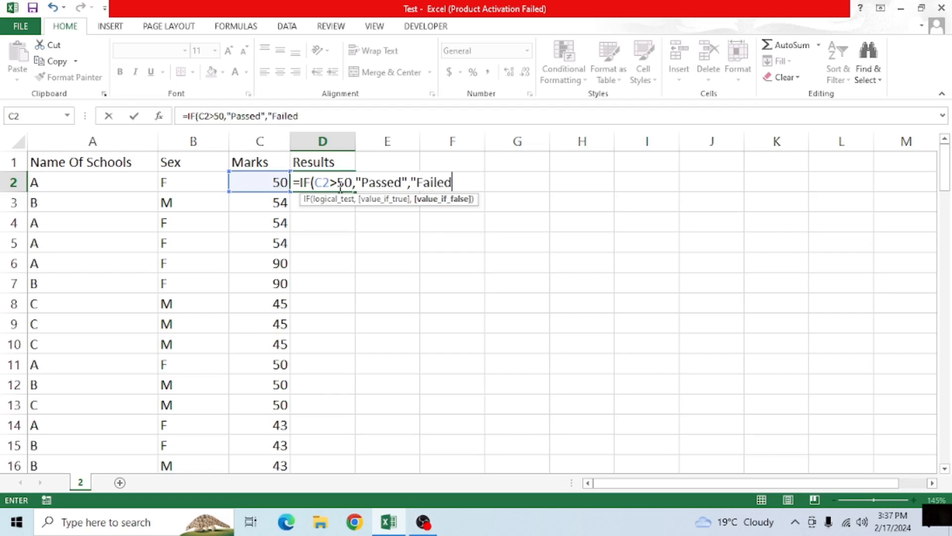
text("))
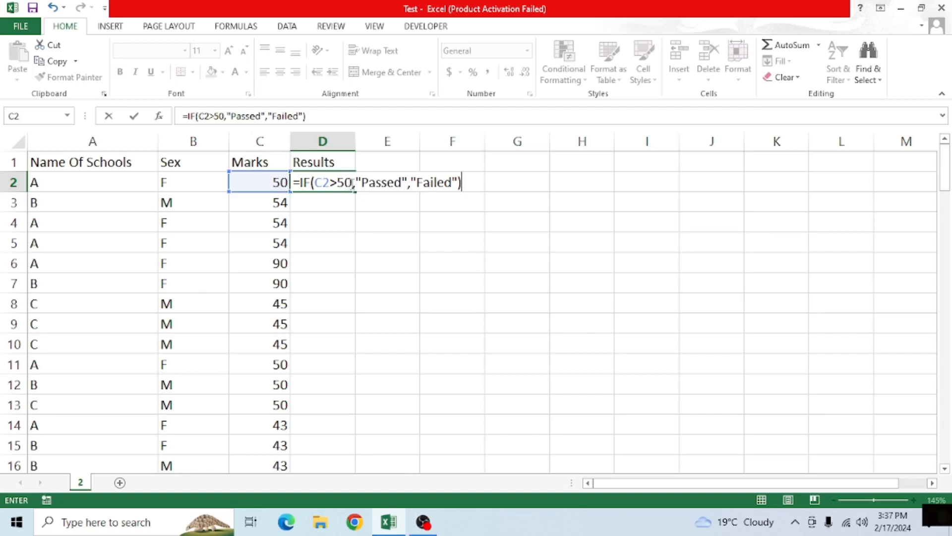
key(Return)
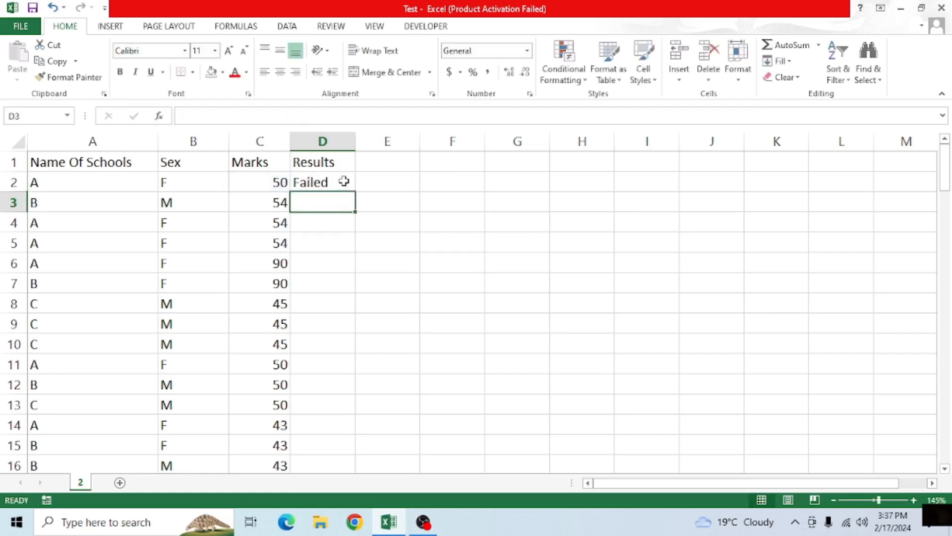
click(338, 179)
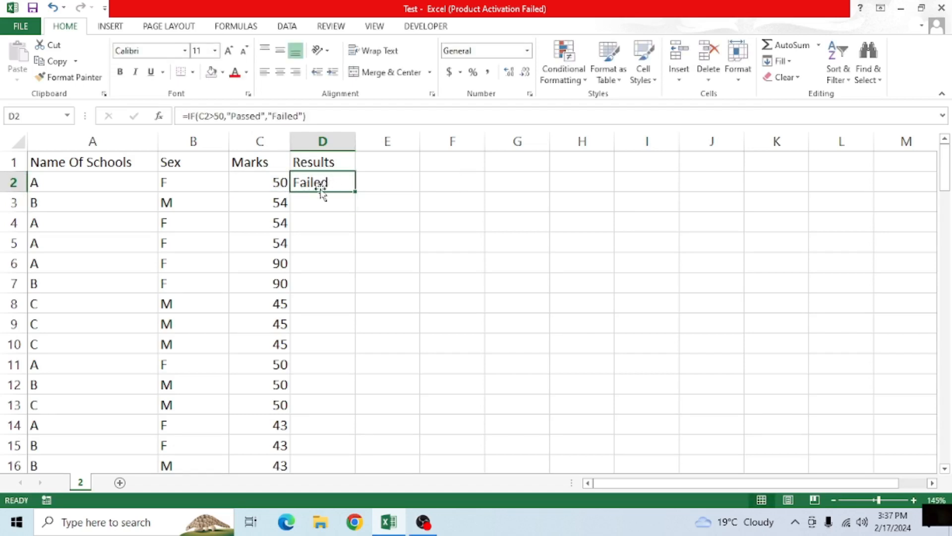
double_click(354, 191)
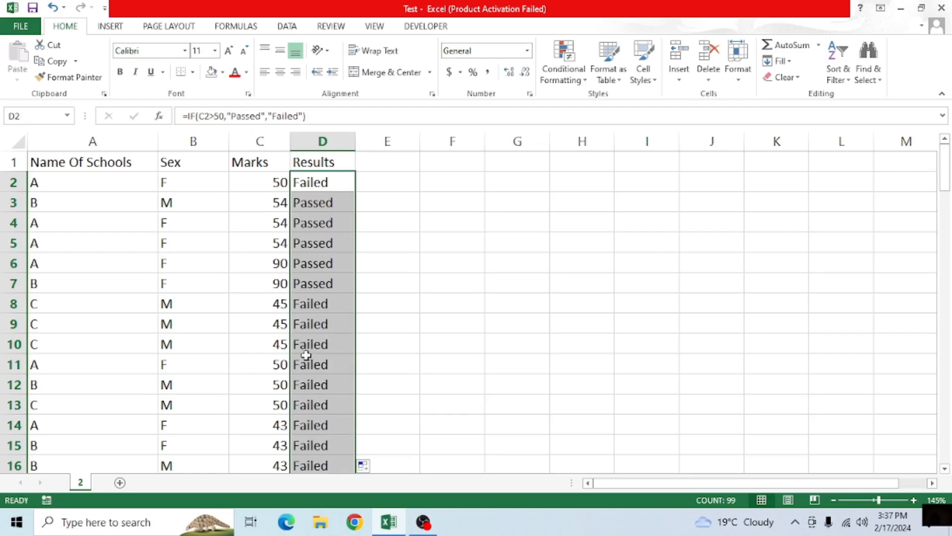
Review the formulas and outcomes in the Results column against the Marks and Sex entries in the same rows.
click(331, 203)
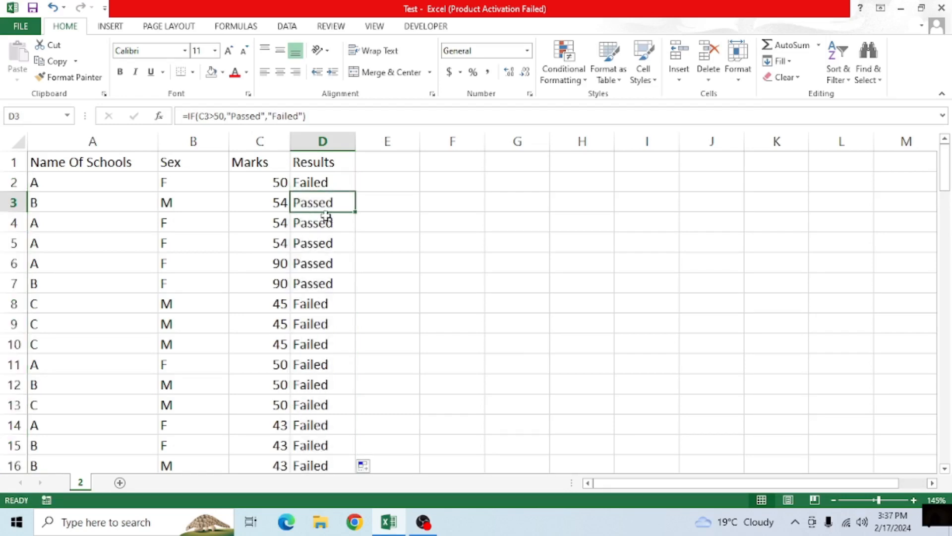
click(325, 224)
click(323, 261)
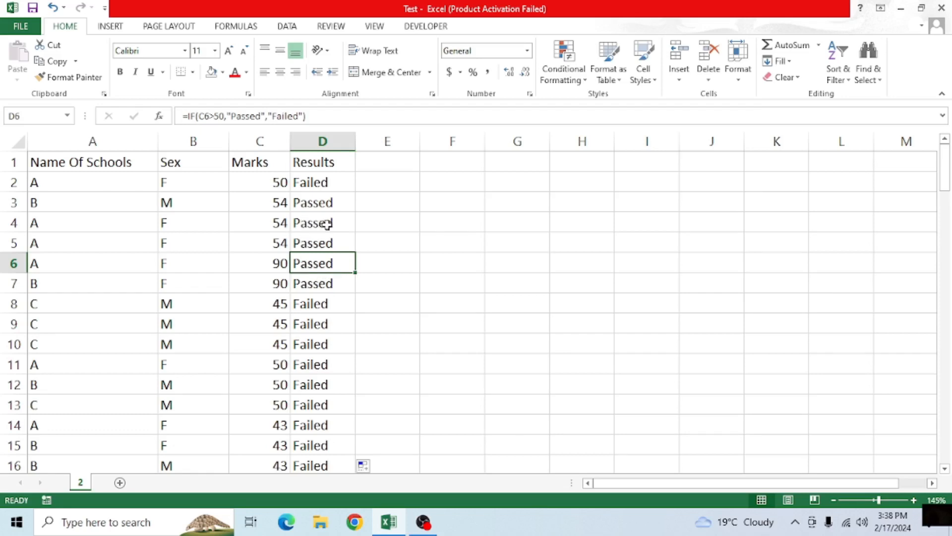
click(315, 201)
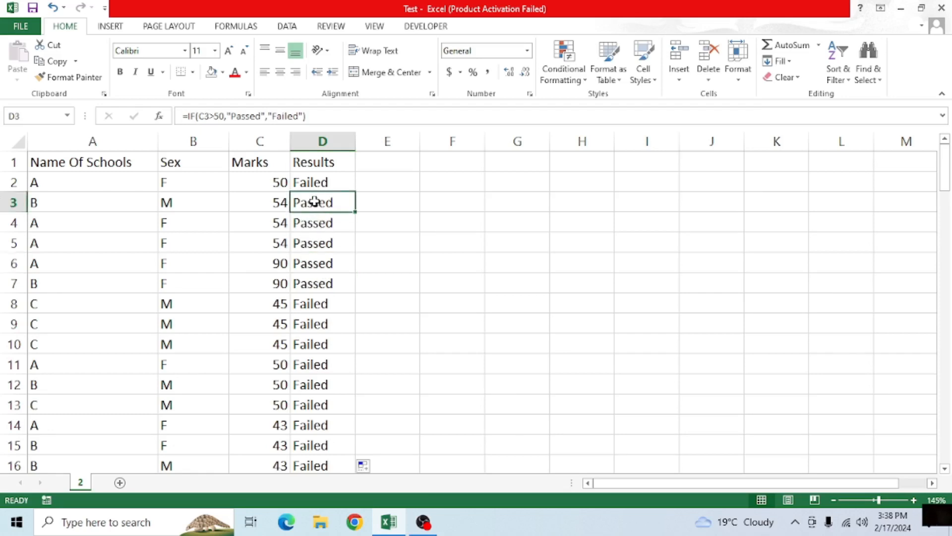
click(320, 301)
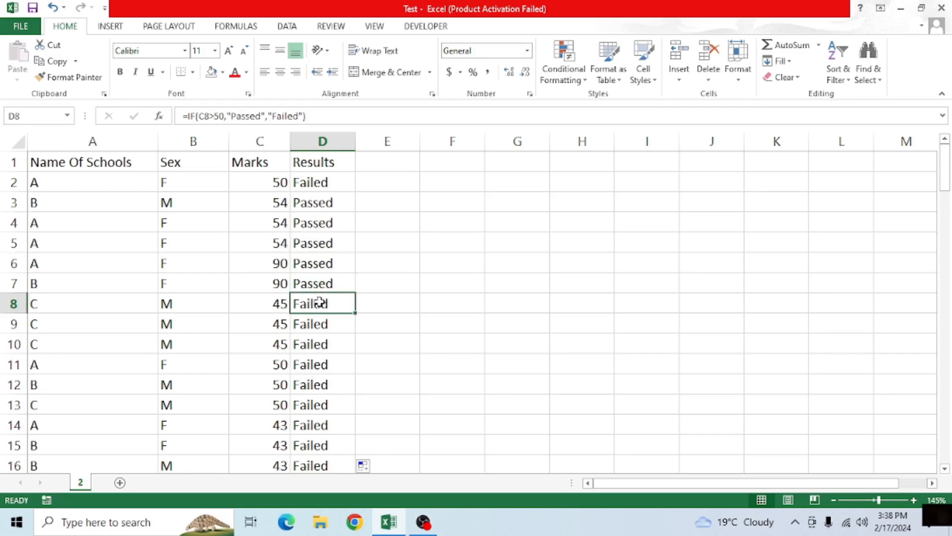
click(352, 202)
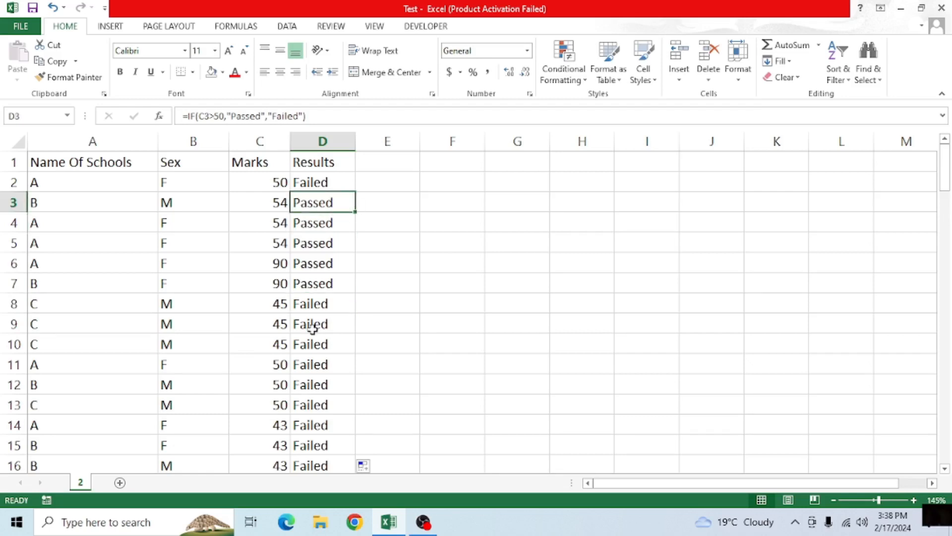
click(242, 261)
click(203, 204)
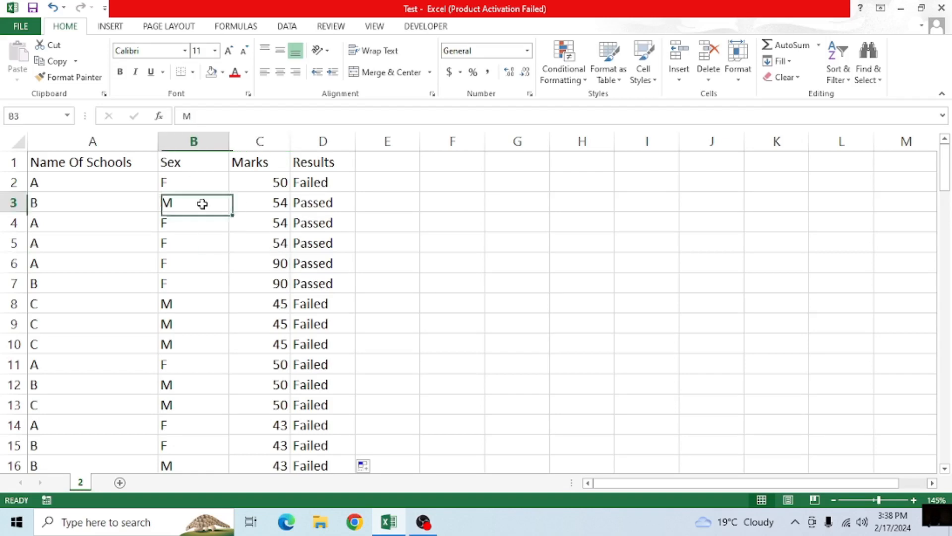
Filter the data table temporarily to inspect the distinct values in the Sex, Name Of Schools and Results columns, and remove the filter again.
click(288, 26)
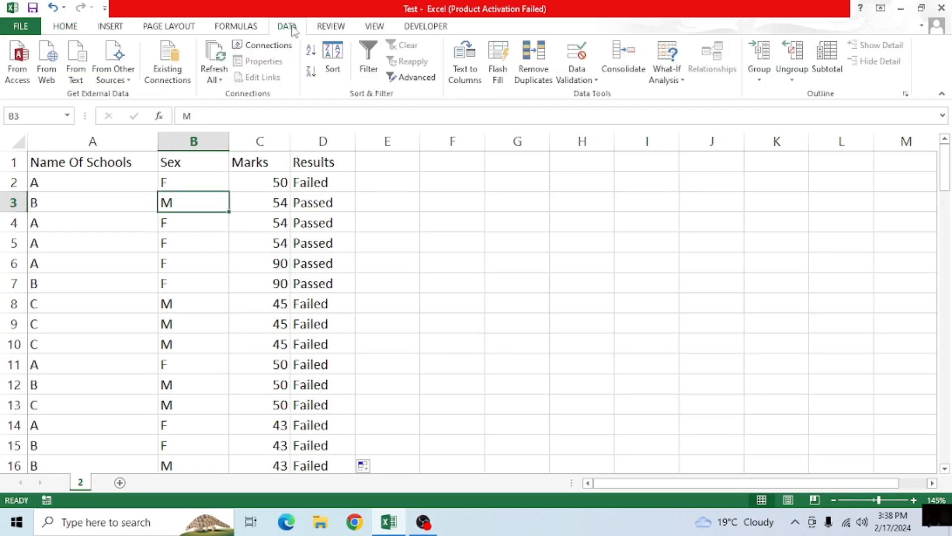
click(371, 62)
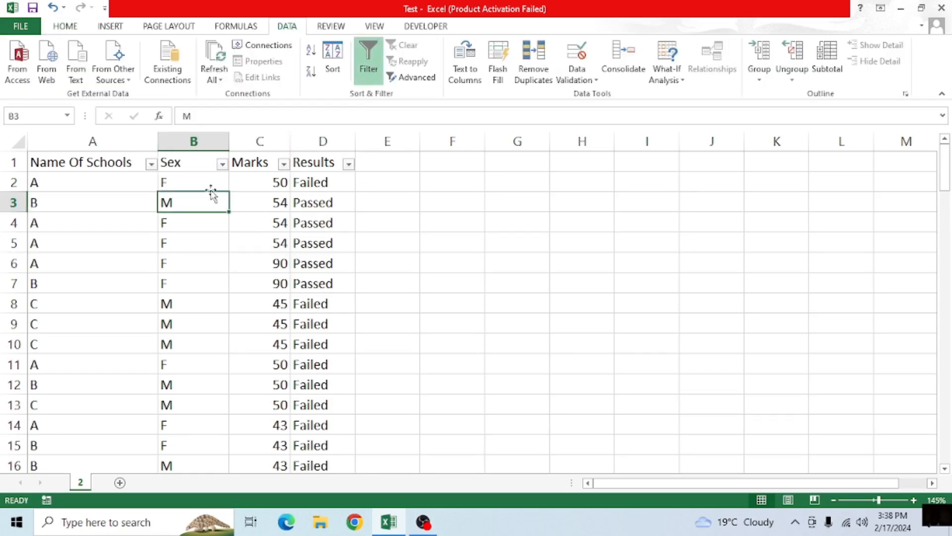
click(222, 165)
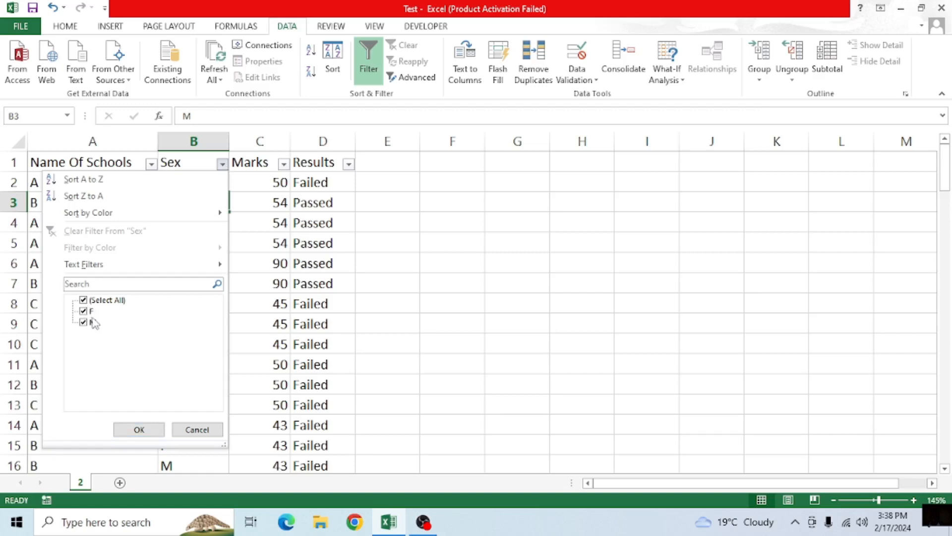
click(139, 430)
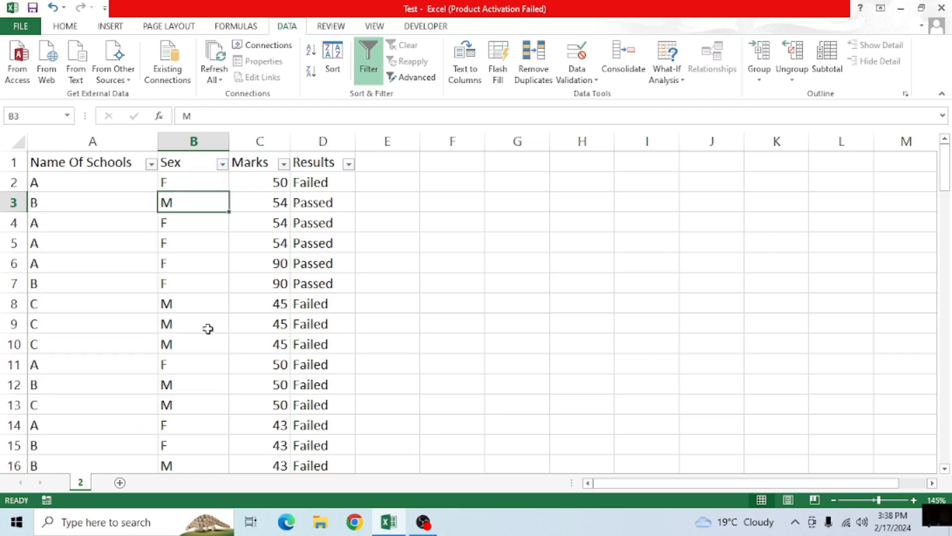
click(152, 164)
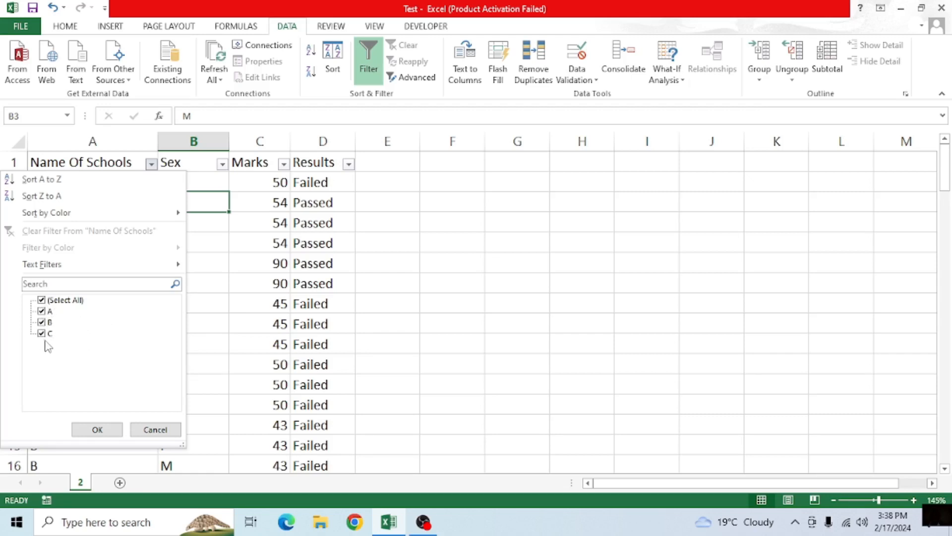
click(40, 372)
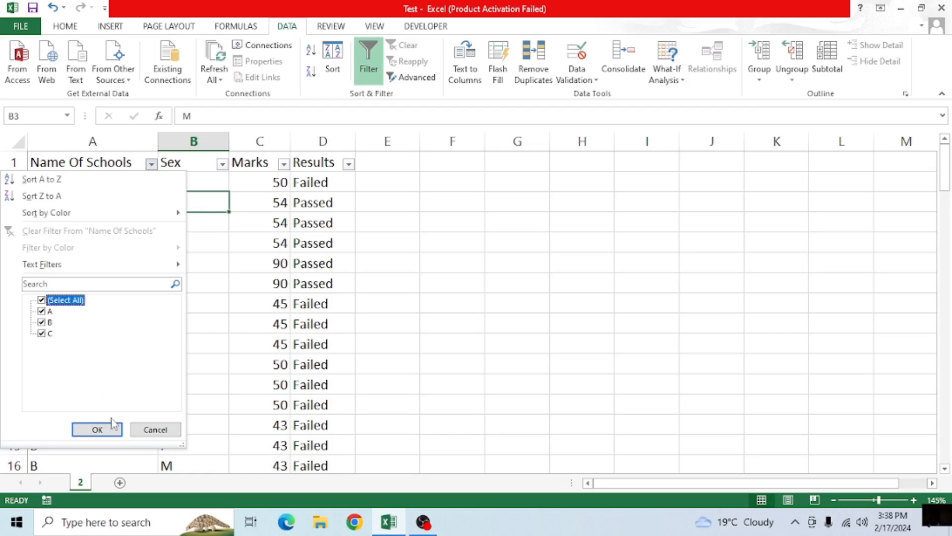
click(97, 429)
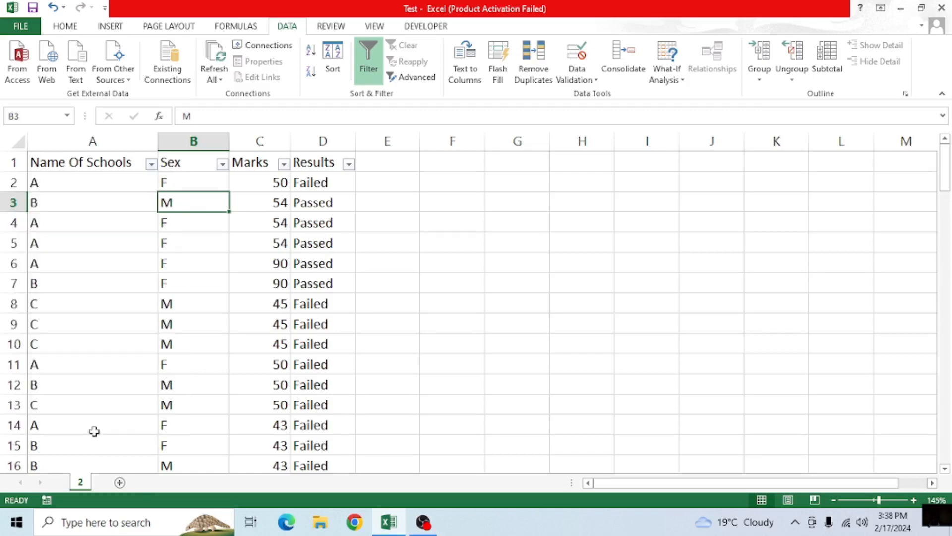
click(349, 166)
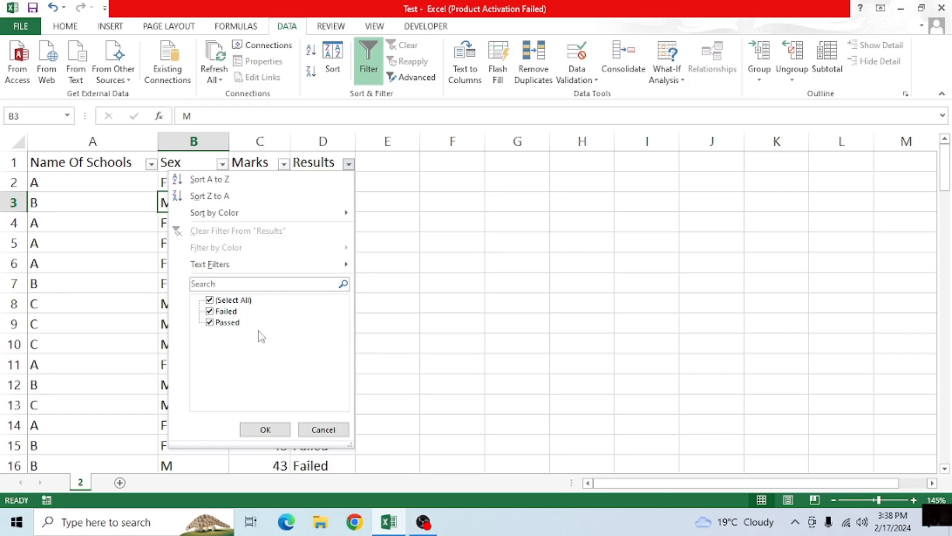
click(261, 429)
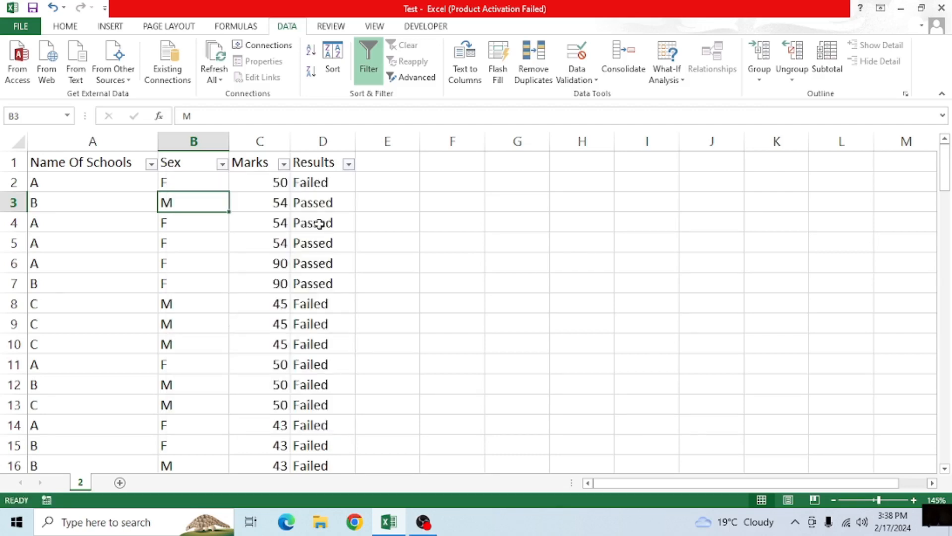
click(321, 224)
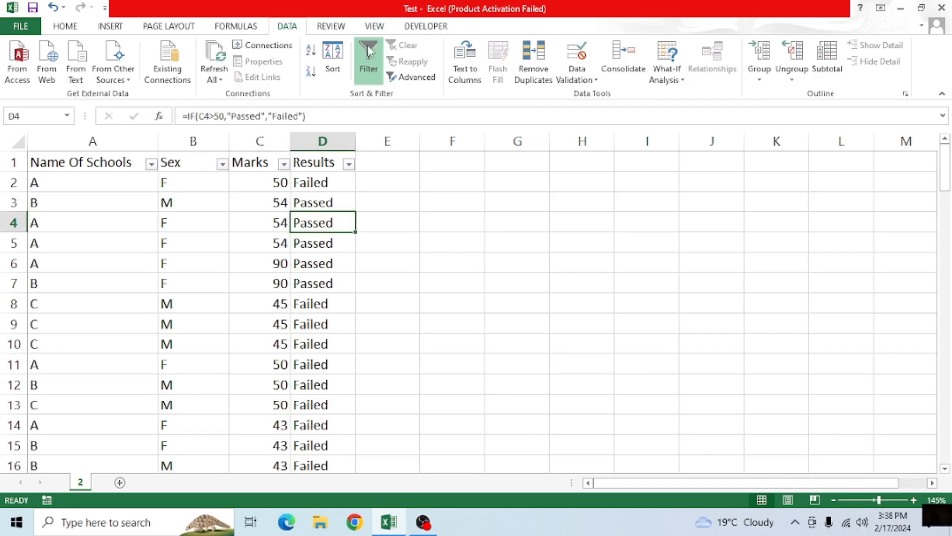
click(369, 66)
Review the Sex and Marks entries against the Passed or Failed results in the data rows.
click(273, 268)
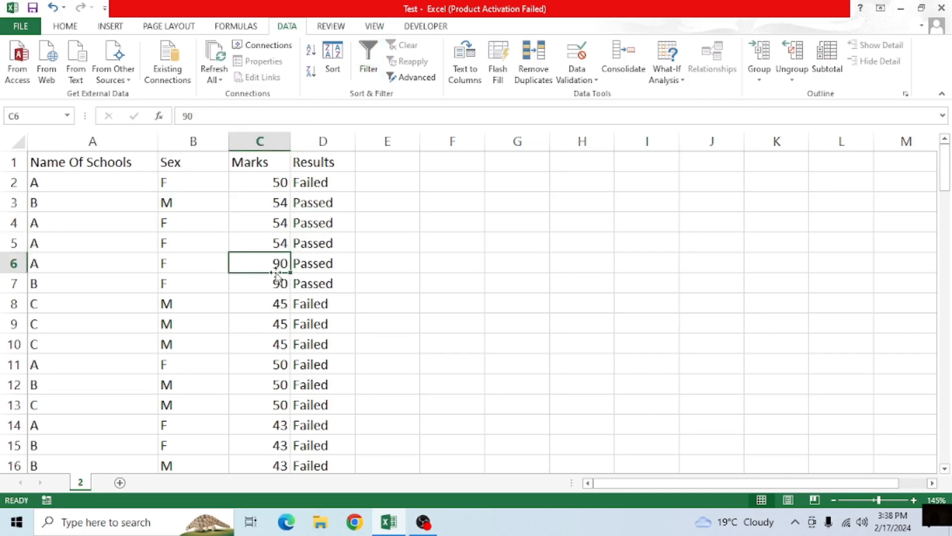
click(202, 237)
click(201, 313)
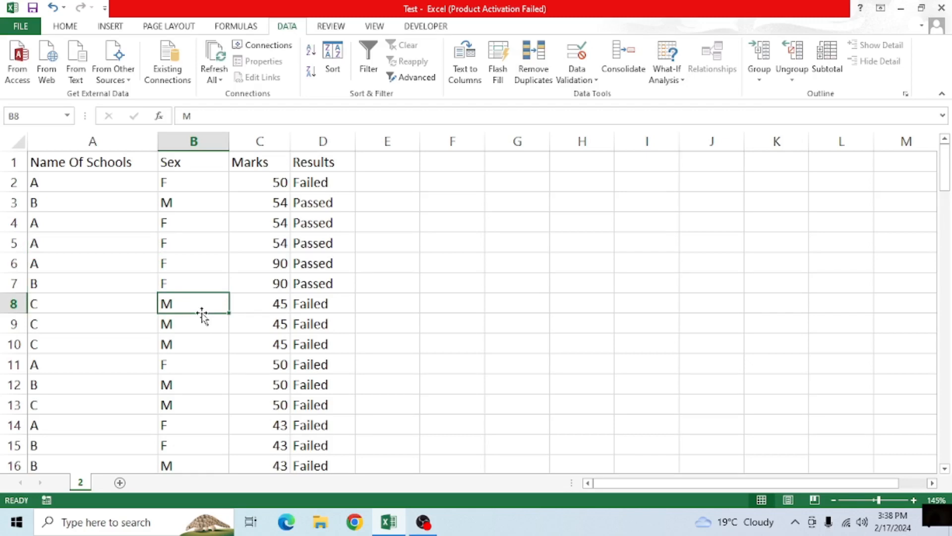
click(223, 237)
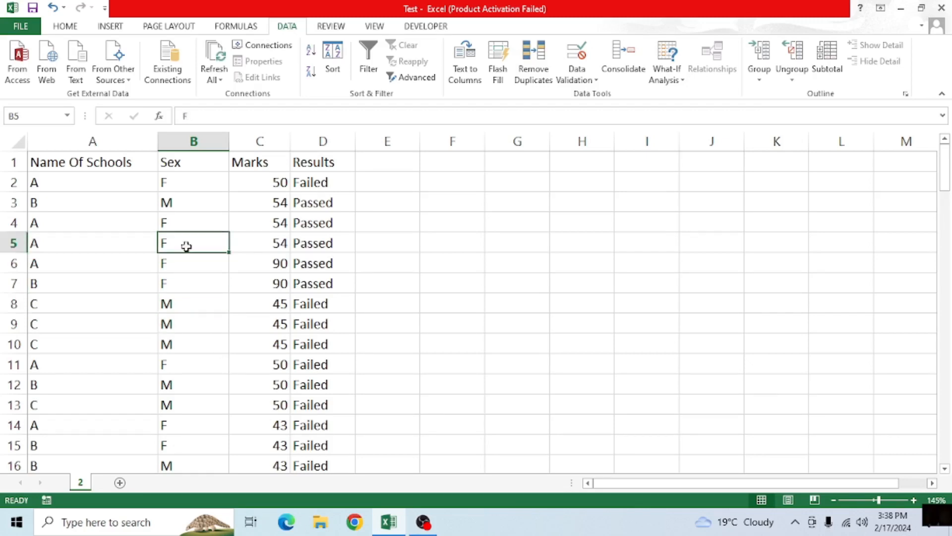
click(181, 313)
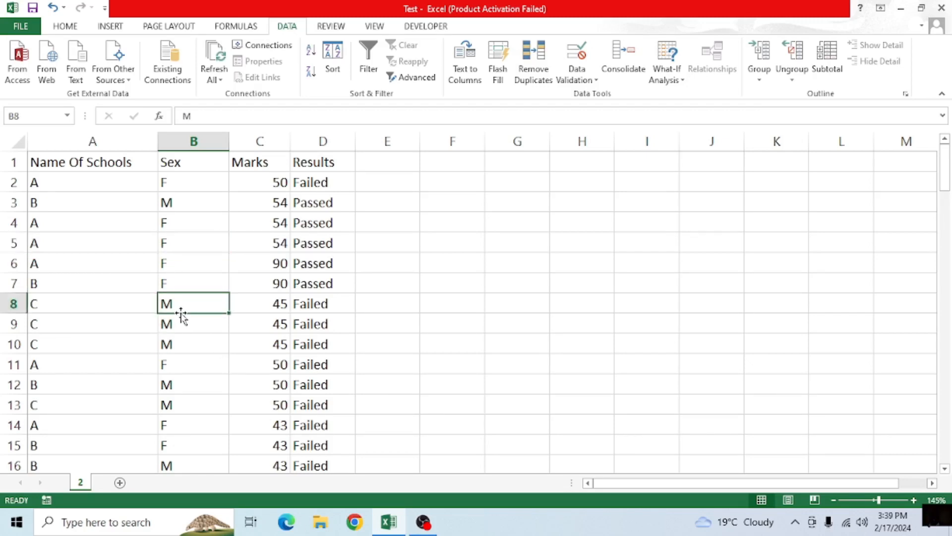
click(270, 342)
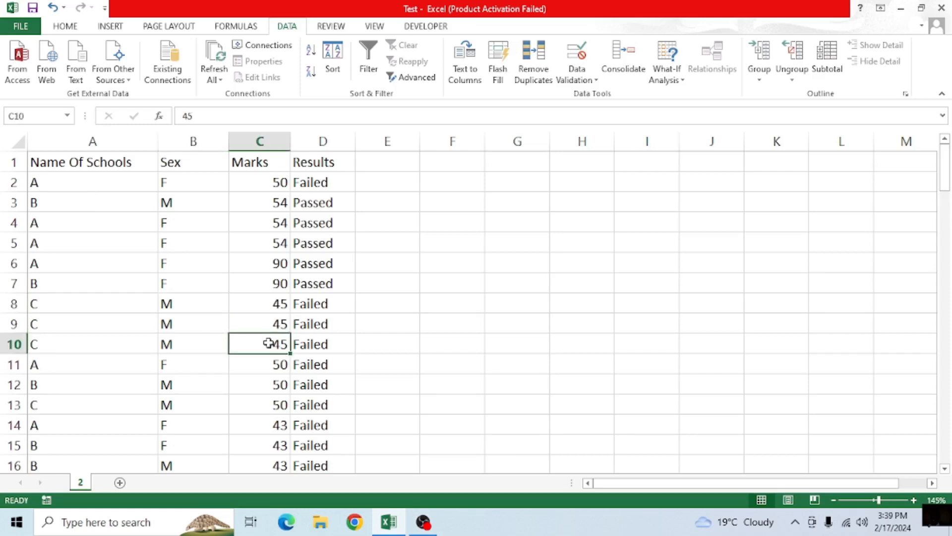
click(282, 265)
click(302, 225)
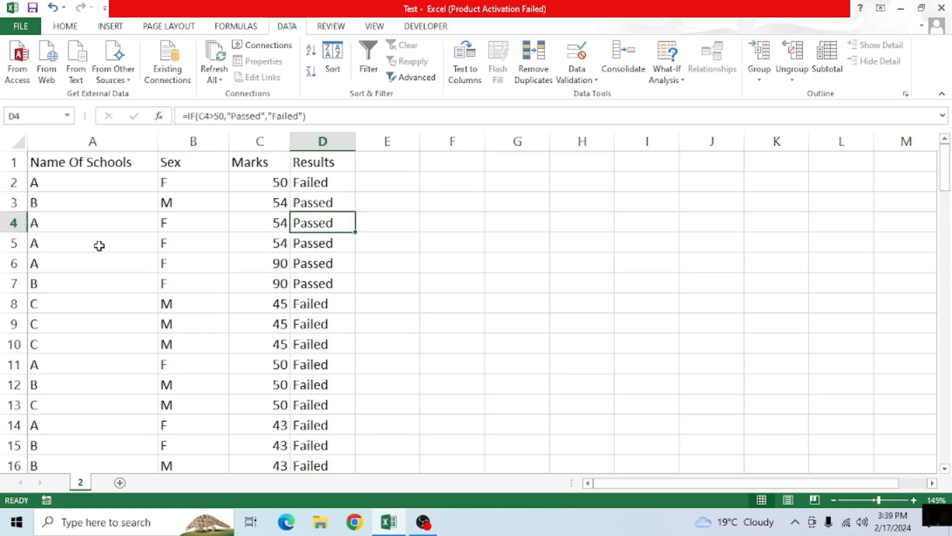
Create a PivotTable on a new worksheet from the school data range A1:D100 of sheet 2.
drag(98, 246, 147, 316)
click(148, 317)
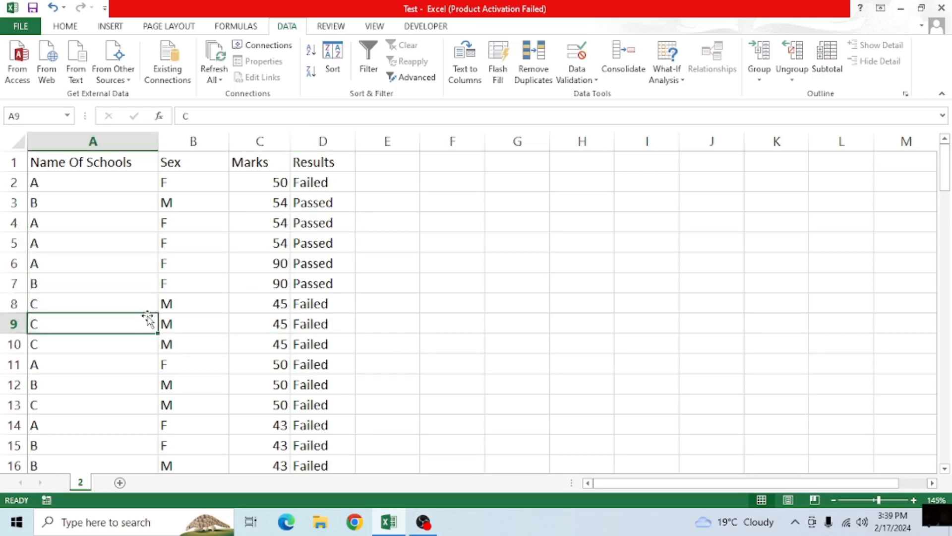
click(112, 28)
click(33, 75)
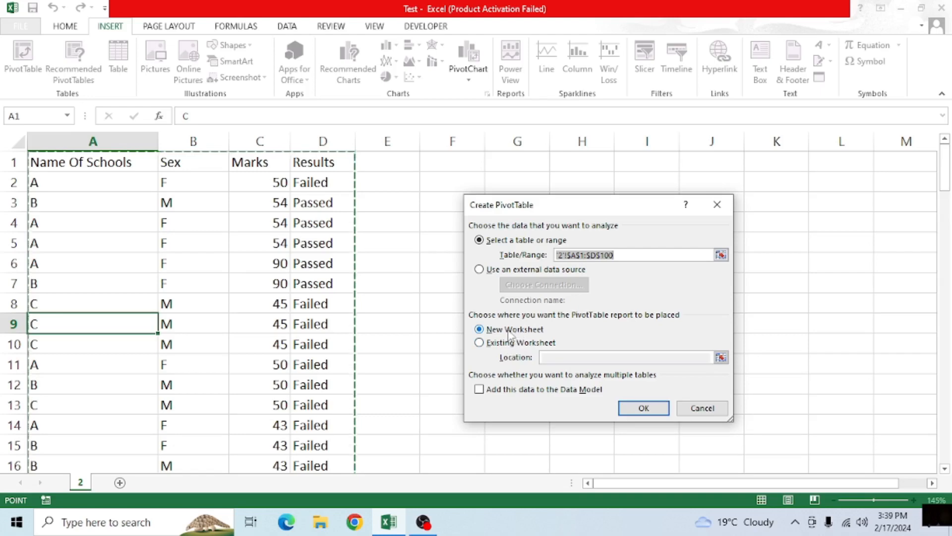
click(633, 408)
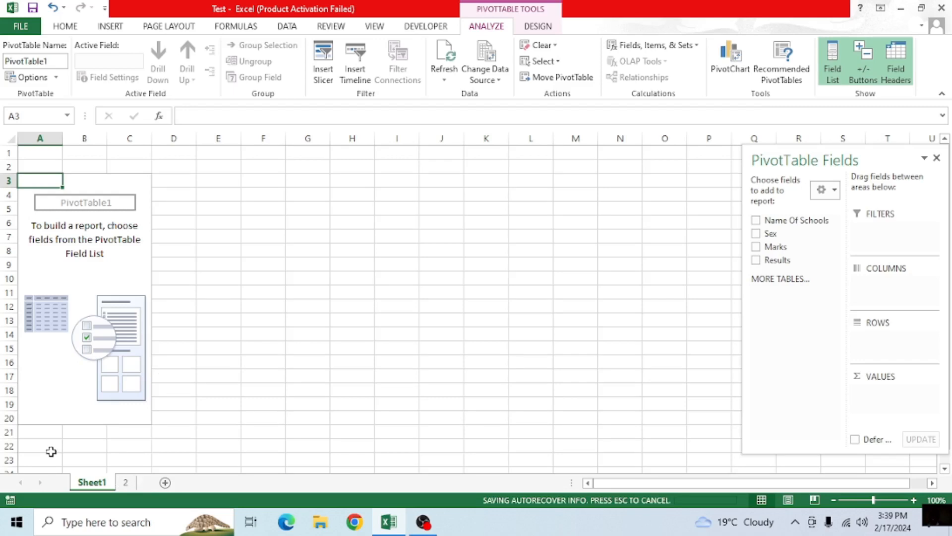
Rename the new PivotTable worksheet as A.
double_click(99, 488)
text(A)
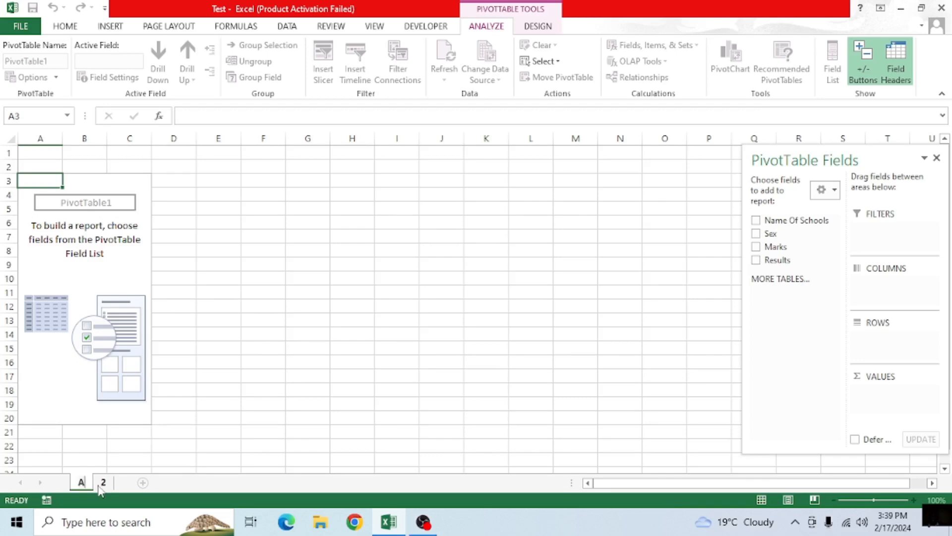
click(281, 379)
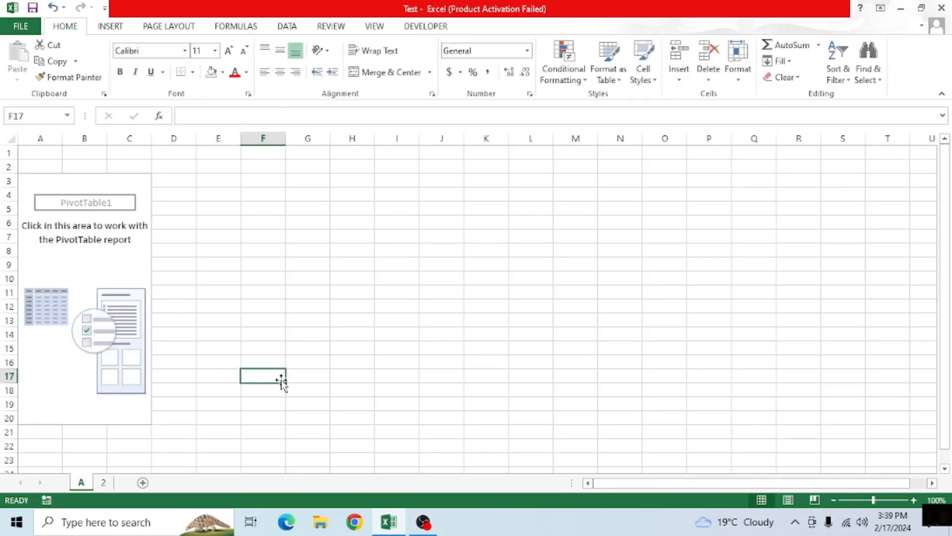
Select the empty PivotTable and move its PivotTable Fields pane closer to the report area.
click(117, 261)
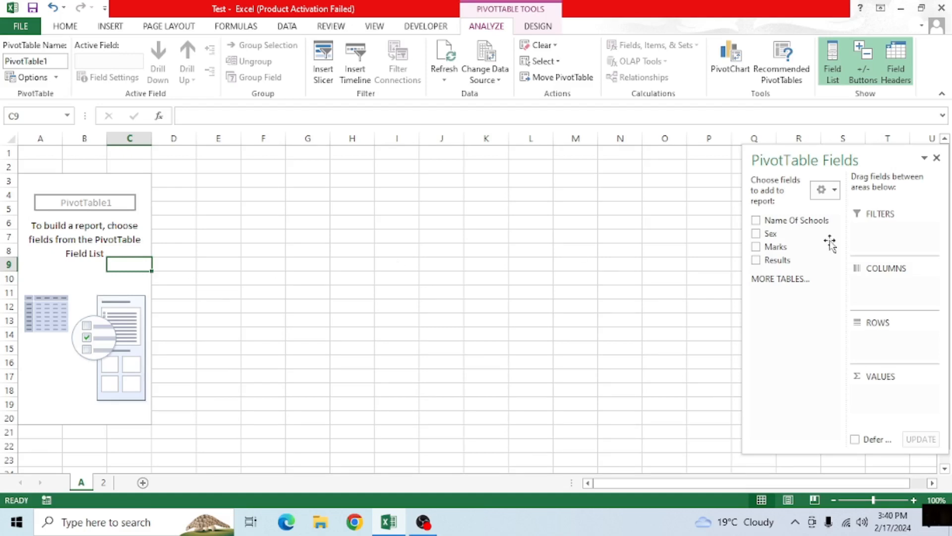
click(925, 157)
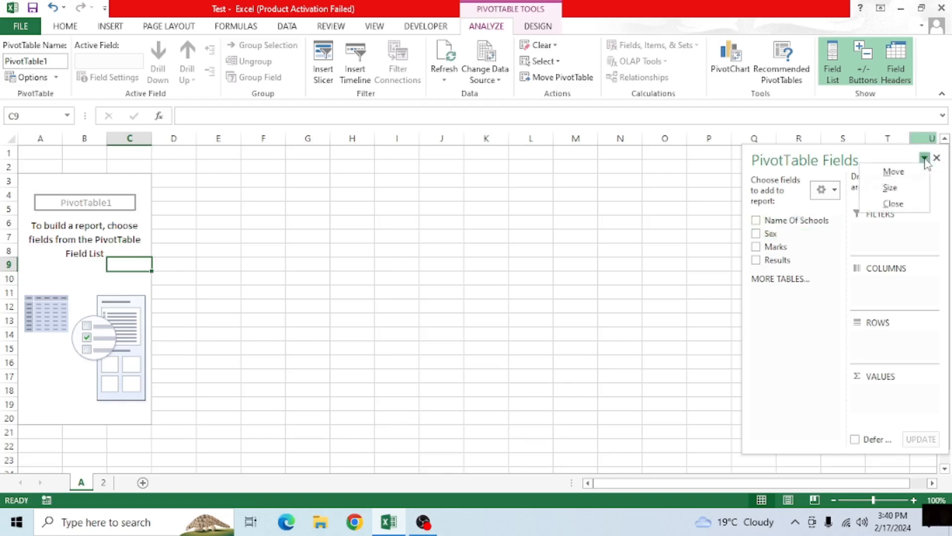
click(894, 171)
click(643, 158)
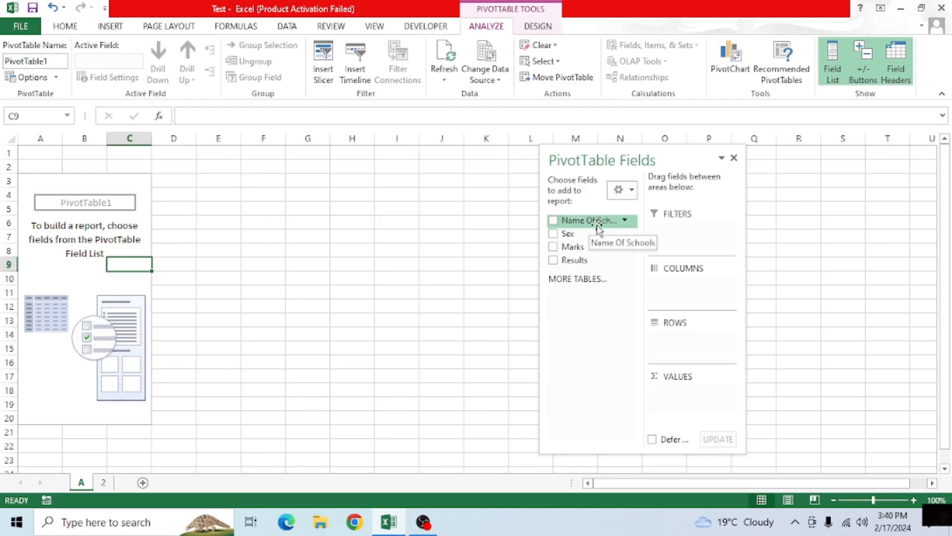
Set up the PivotTable with Results as its rows and Name Of Schools as its report filter.
click(553, 220)
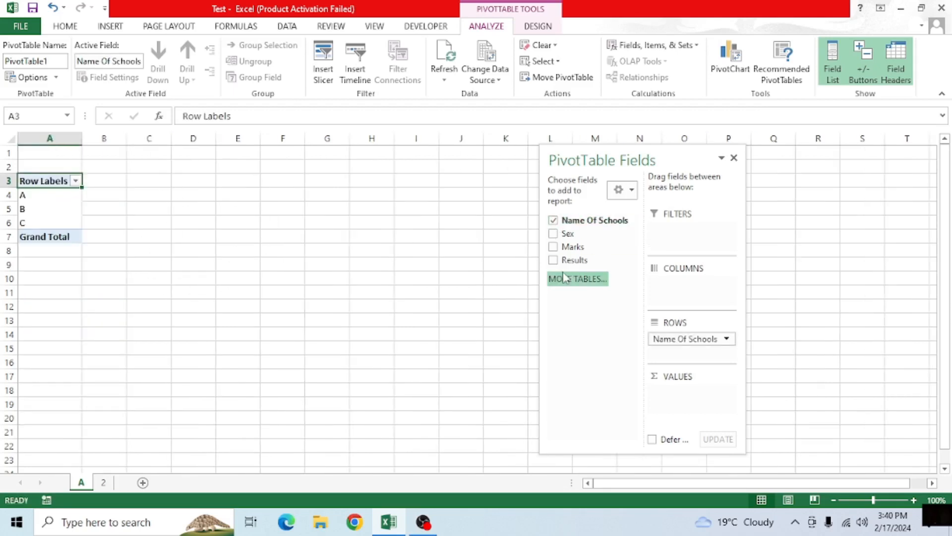
click(554, 260)
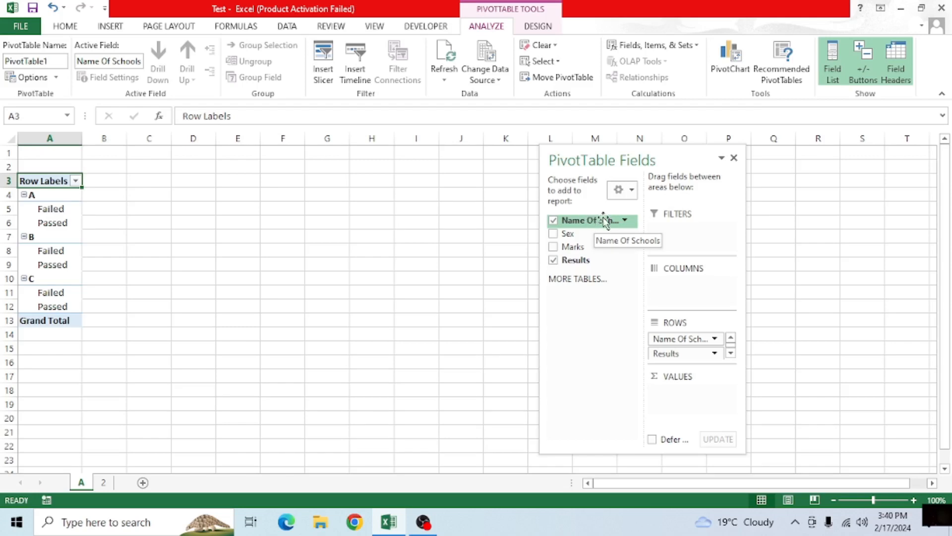
drag(590, 222, 677, 240)
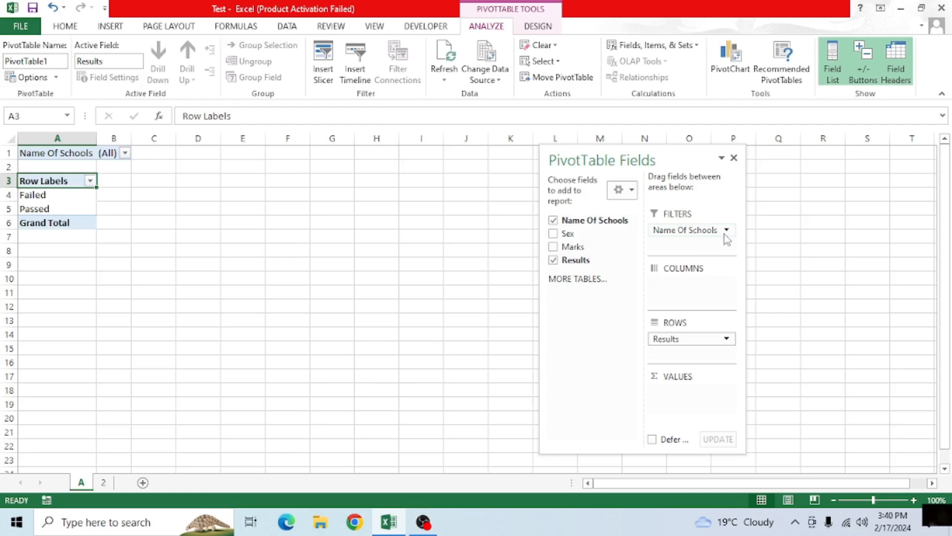
Filter the PivotTable by Name Of Schools to show only school A.
click(125, 153)
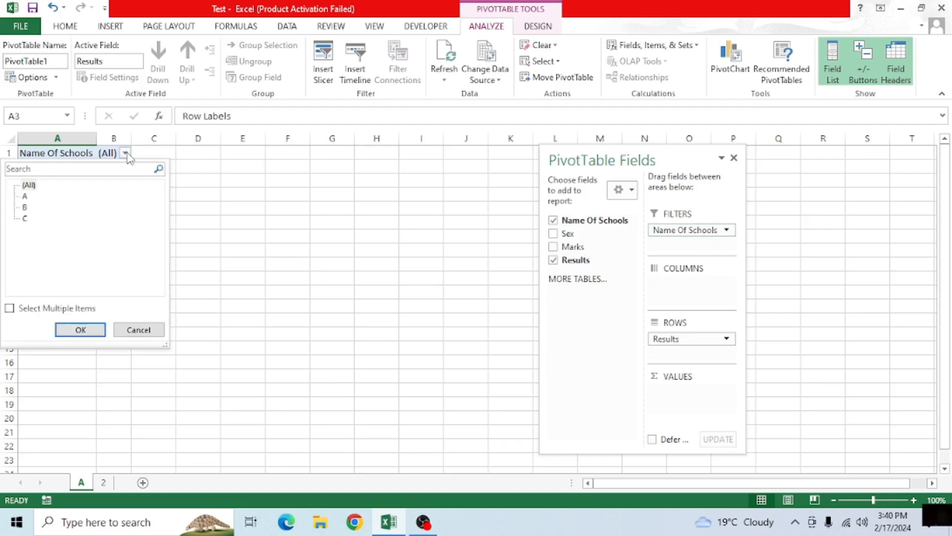
click(194, 160)
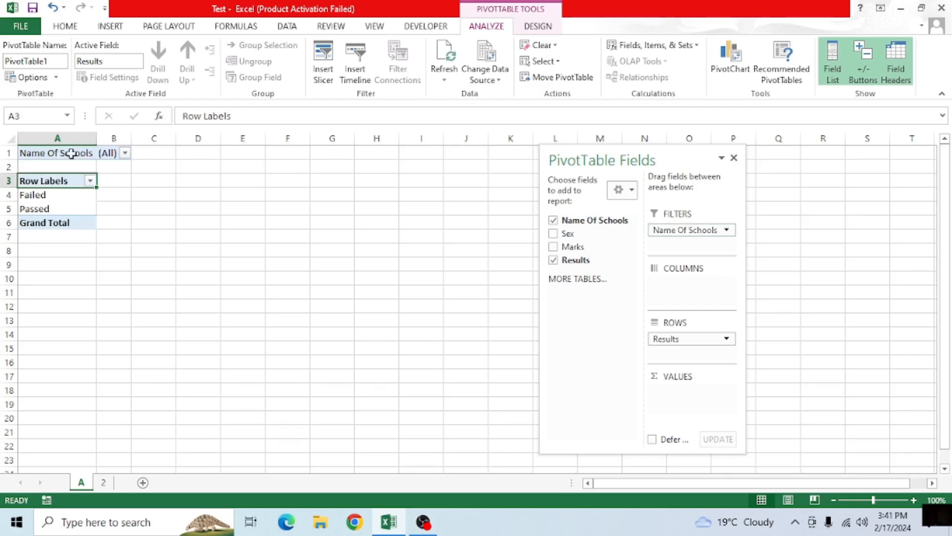
click(125, 153)
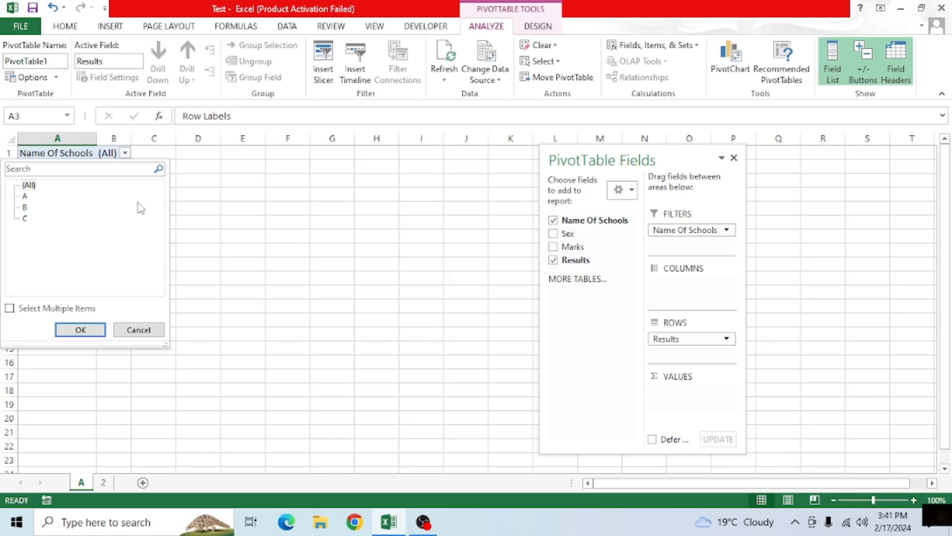
click(25, 197)
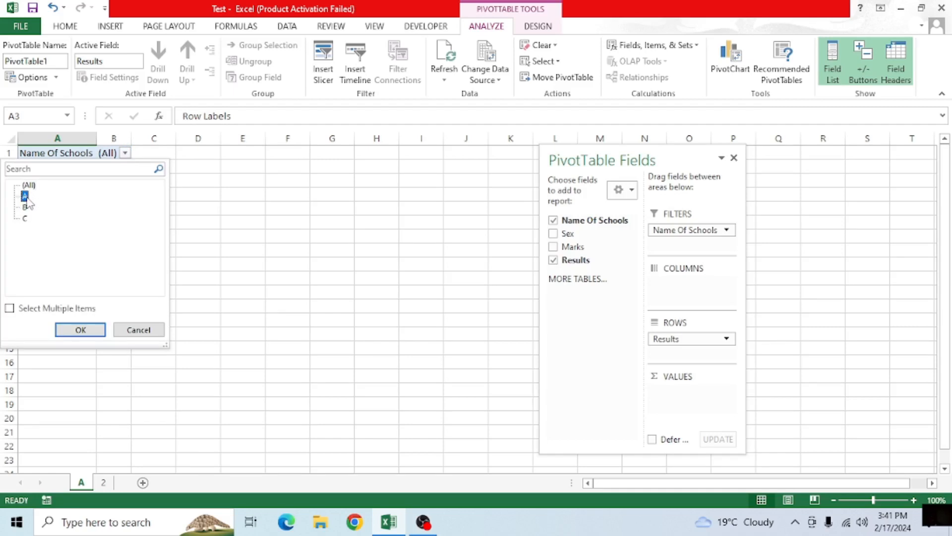
click(79, 328)
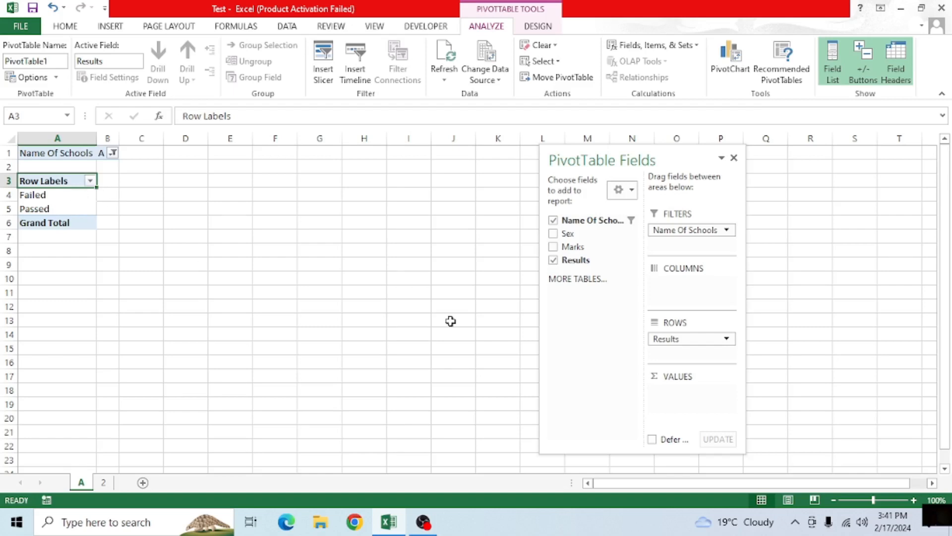
Insert a 2-D clustered column PivotChart based on the school A PivotTable.
click(59, 197)
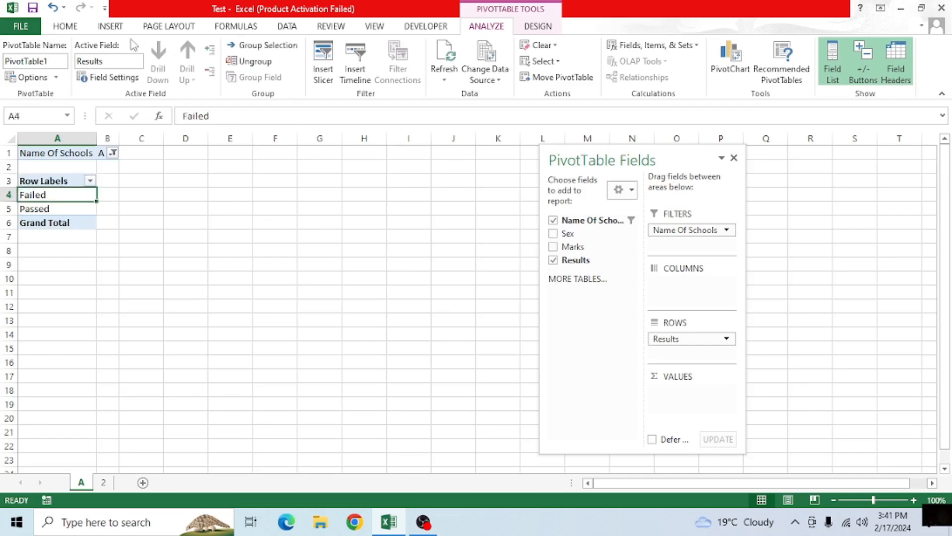
click(112, 27)
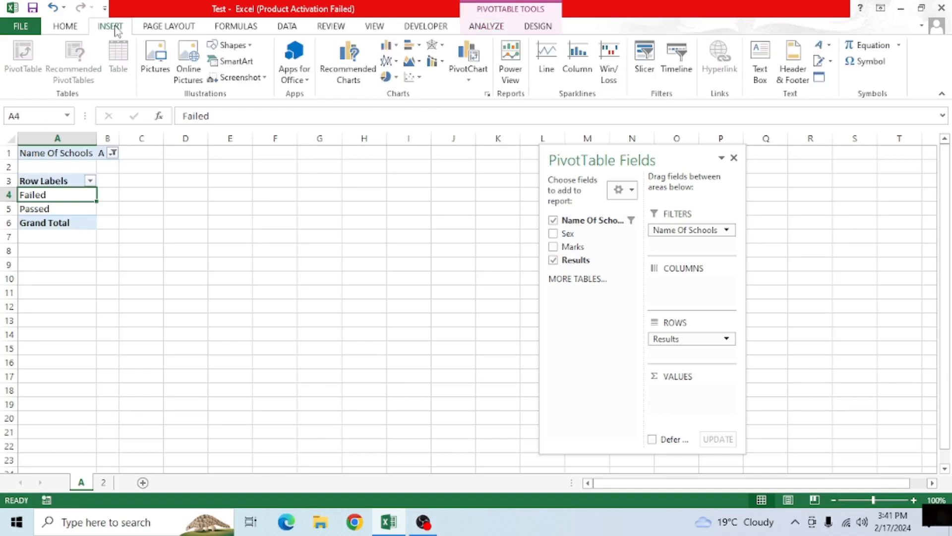
click(396, 48)
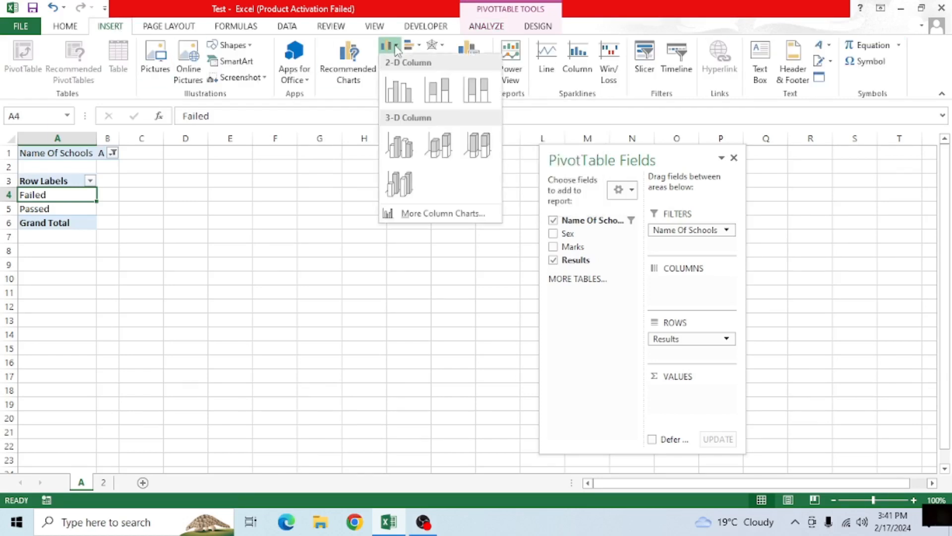
click(403, 100)
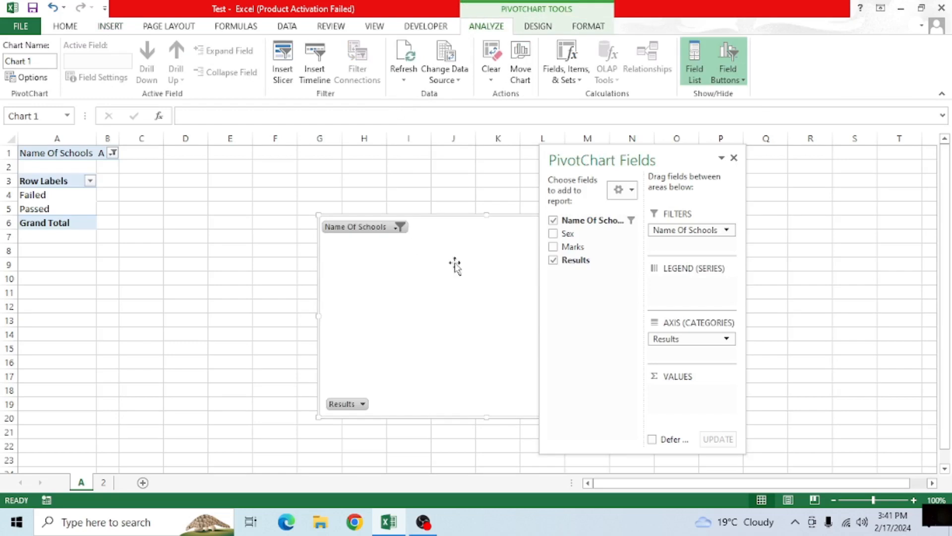
Move the PivotChart Fields pane clear of the chart and add Results to the values as a count.
click(722, 159)
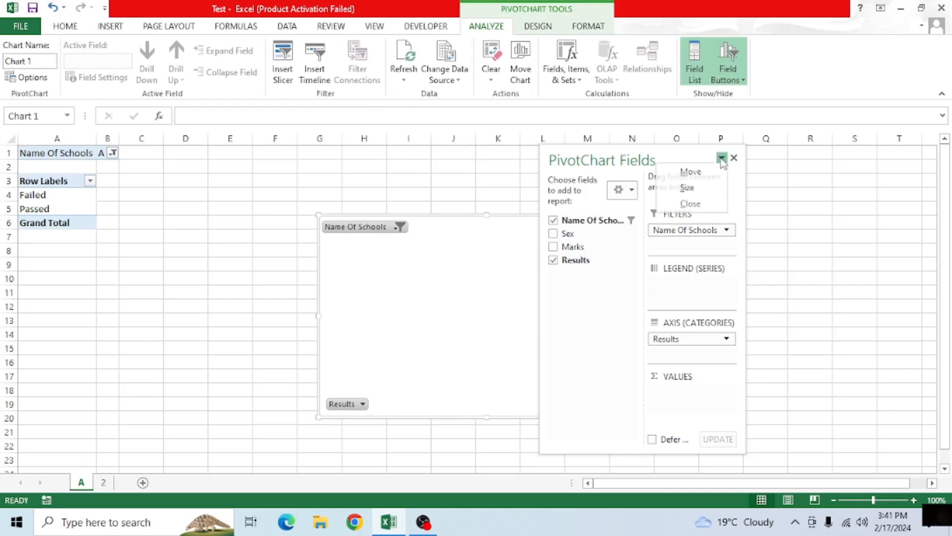
click(691, 172)
drag(642, 159, 825, 152)
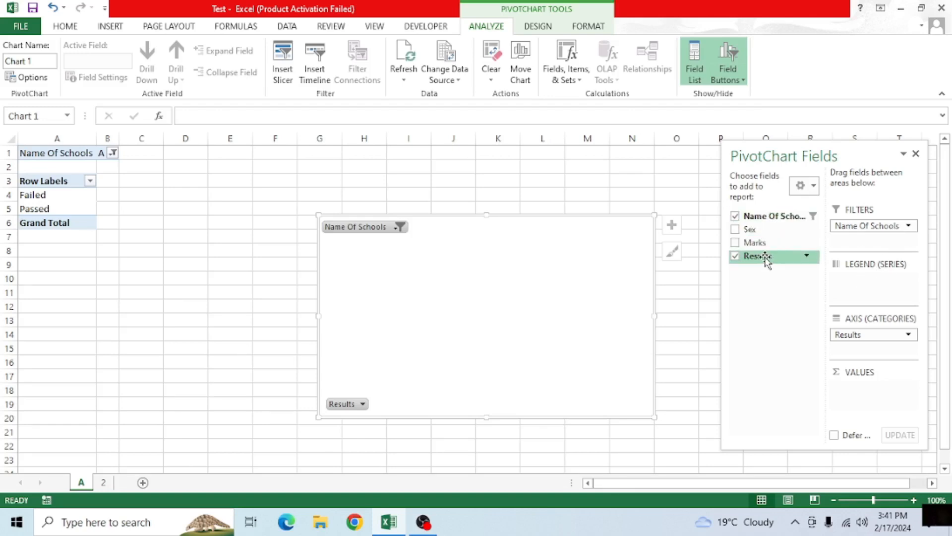
mouse_move(766, 258)
mouse_down()
mouse_move(893, 430)
mouse_move(865, 396)
mouse_up()
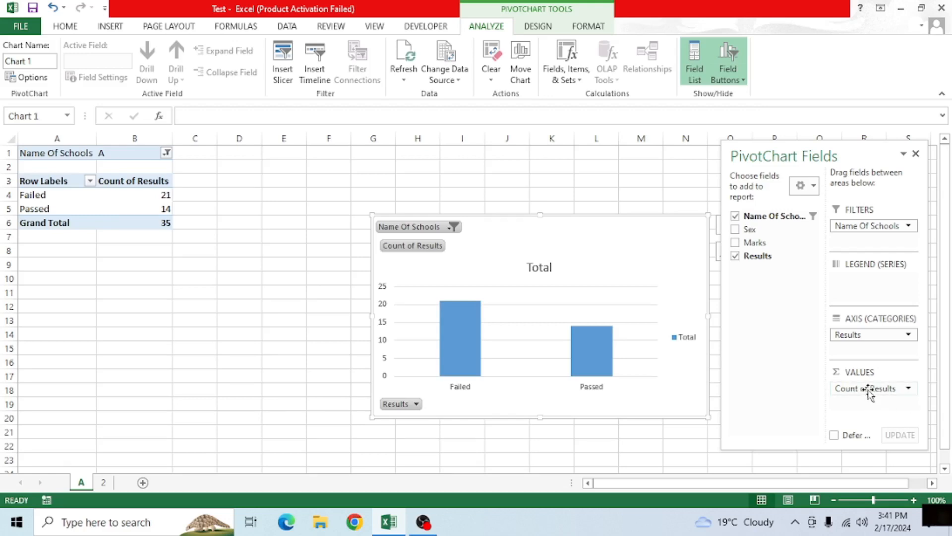
Move the chart closer to the PivotTable and reapply the Name Of Schools filter for school A.
mouse_move(460, 359)
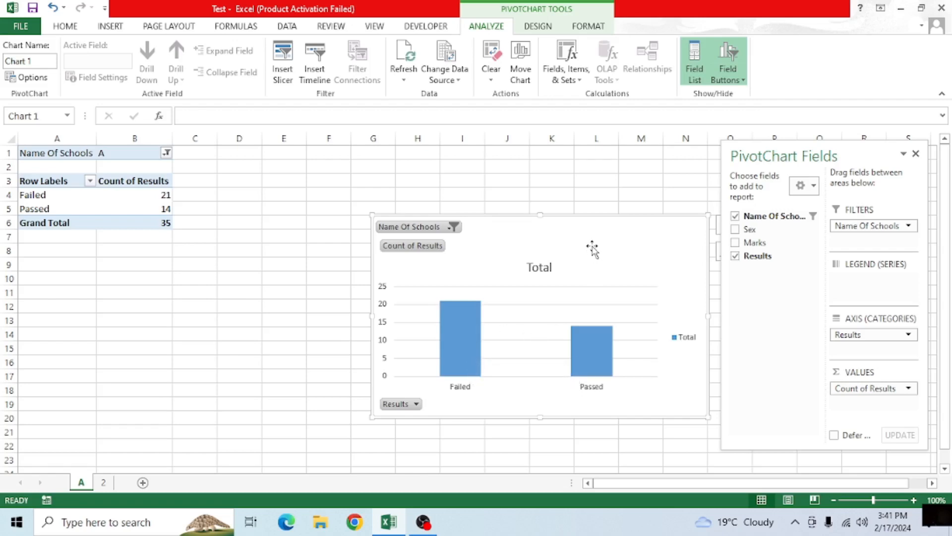
drag(598, 246, 462, 231)
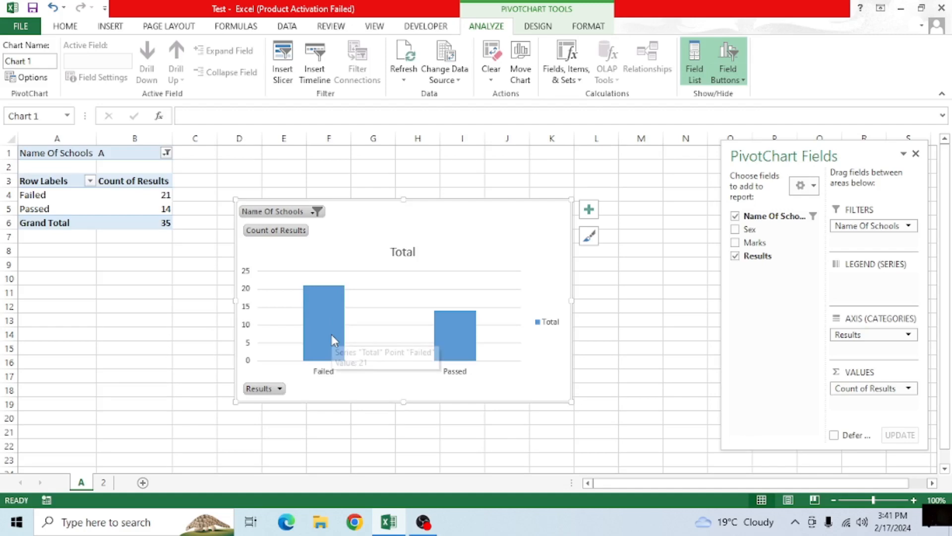
click(166, 153)
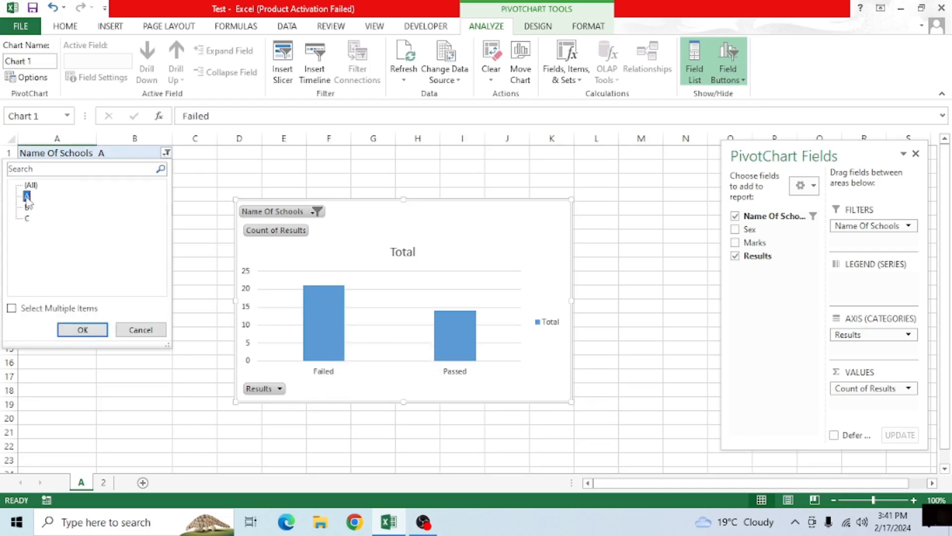
click(83, 329)
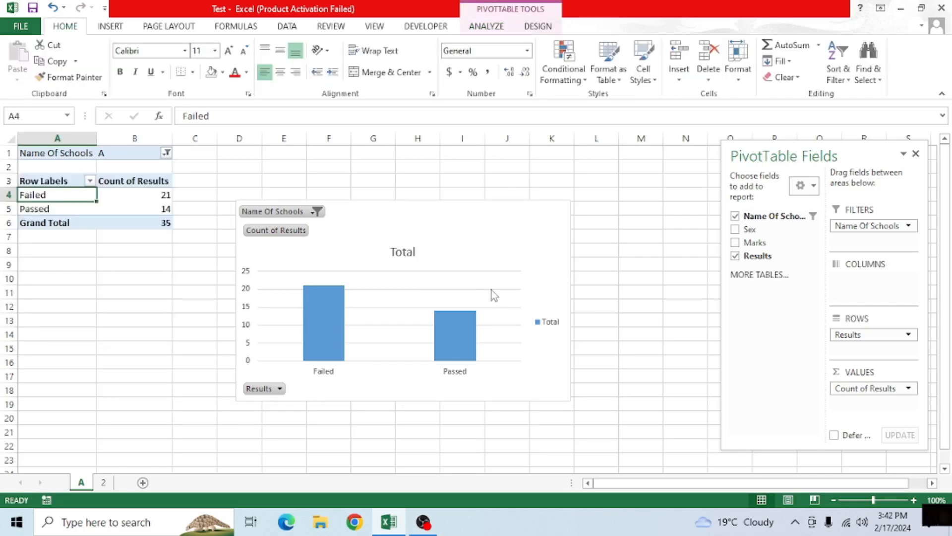
Delete the chart's horizontal gridlines and its vertical value axis.
click(452, 274)
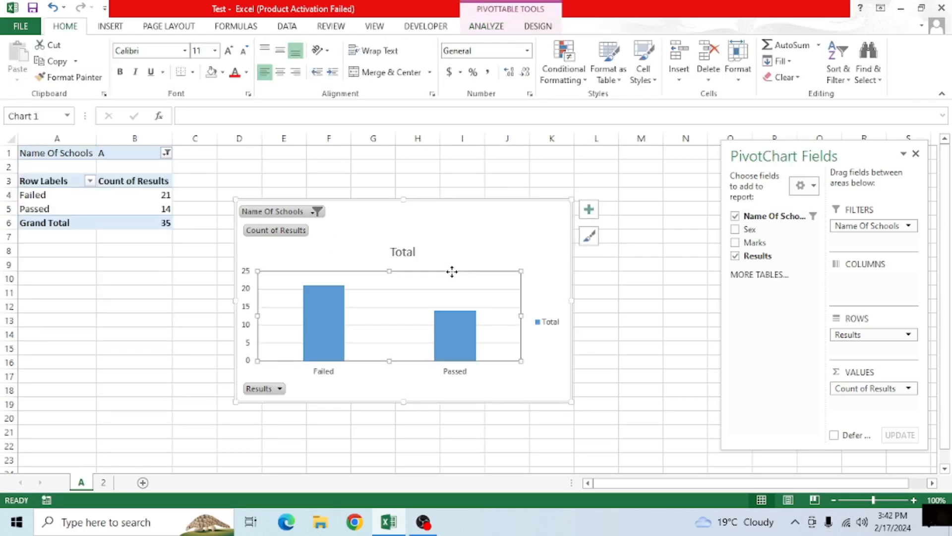
right_click(451, 272)
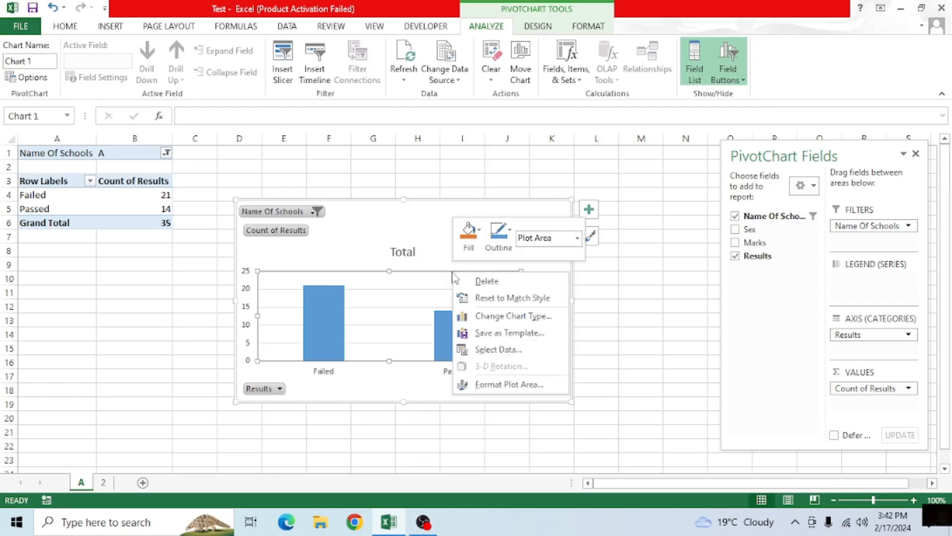
click(495, 284)
click(459, 290)
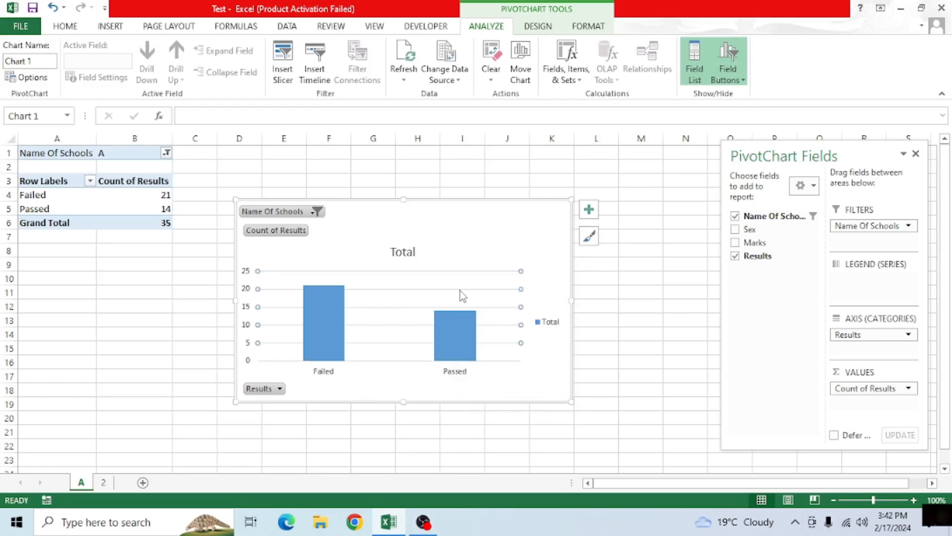
right_click(460, 290)
click(494, 299)
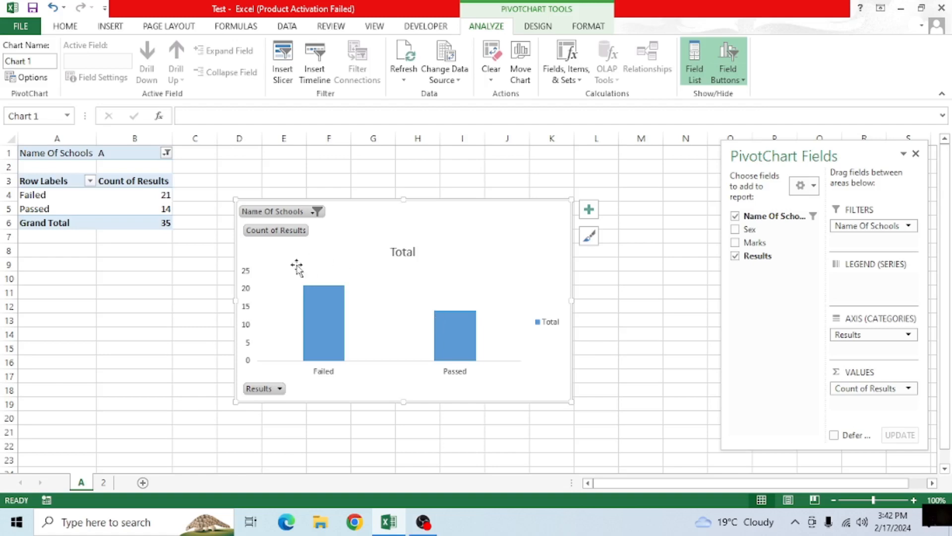
click(245, 273)
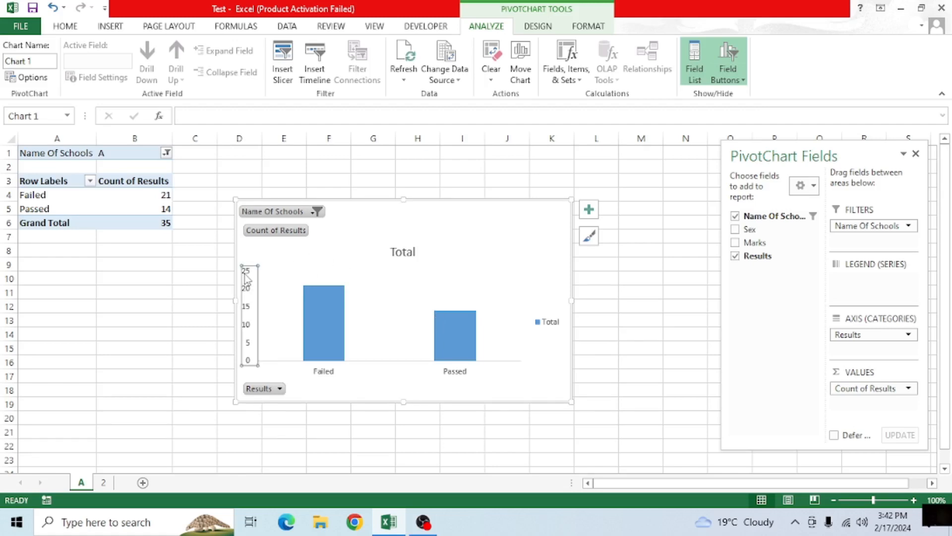
key(Delete)
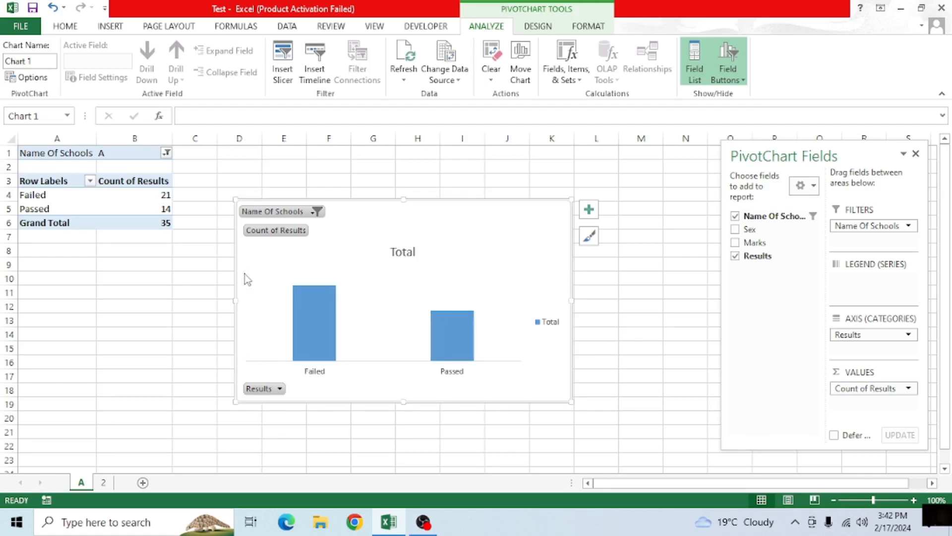
Hide all field buttons on the chart and add data labels to its columns.
right_click(262, 390)
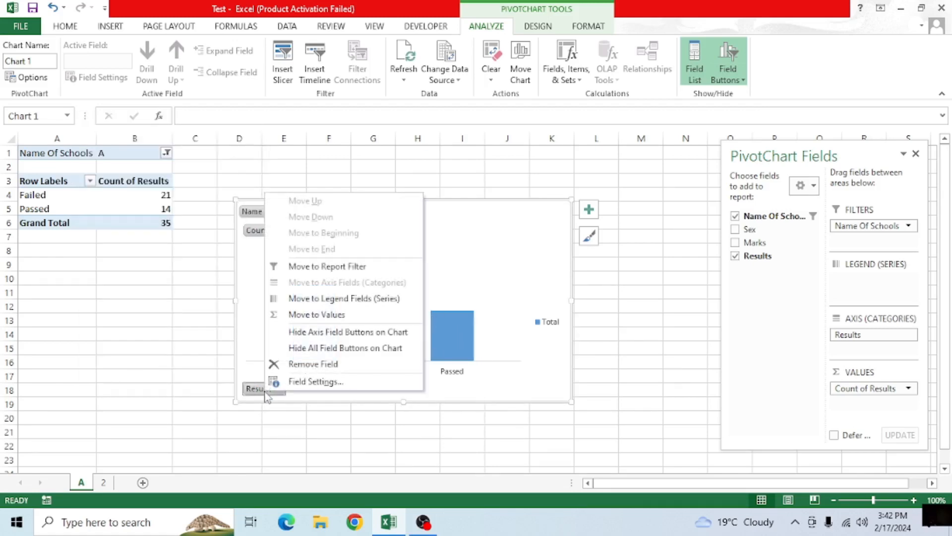
click(351, 349)
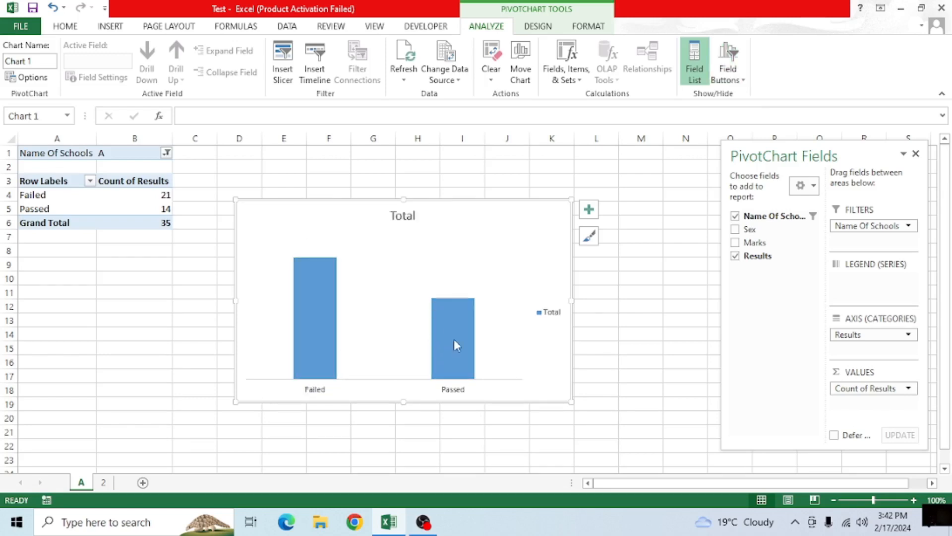
click(453, 321)
right_click(452, 322)
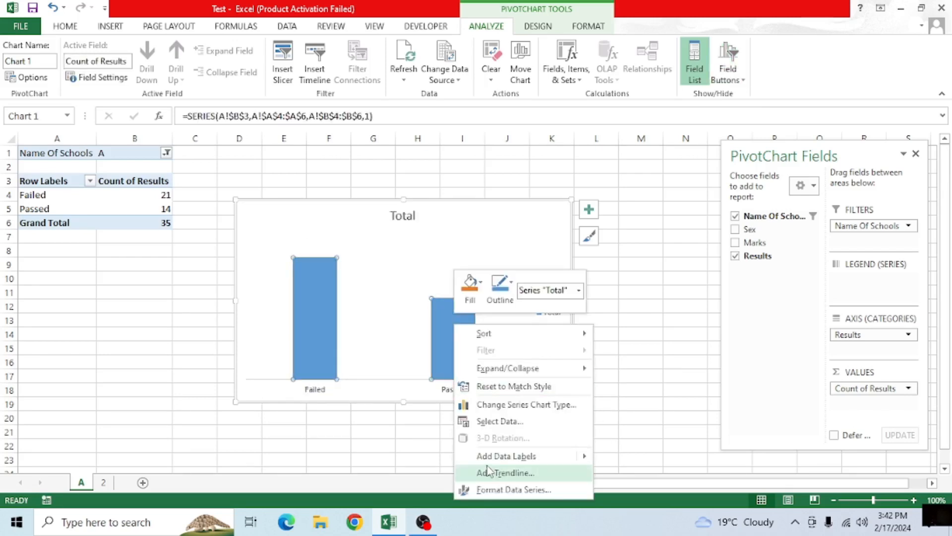
click(521, 456)
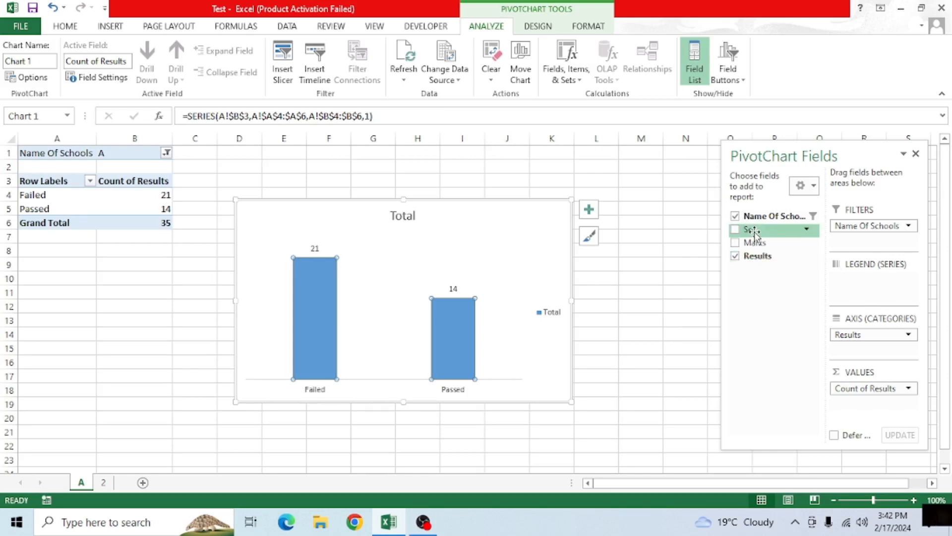
Move Results from the axis categories to the legend series and shift the chart below the PivotTable.
drag(758, 261, 850, 279)
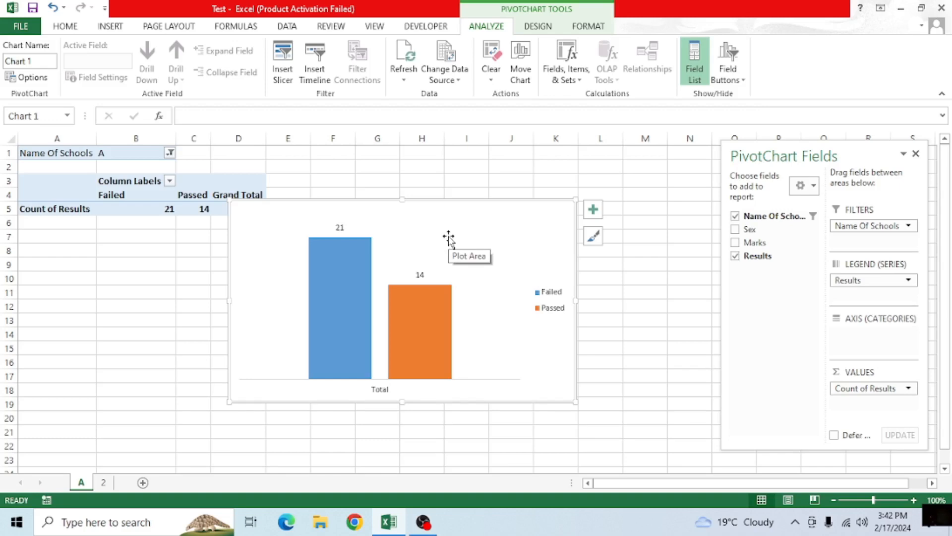
mouse_move(467, 236)
mouse_down()
mouse_move(459, 269)
mouse_move(469, 247)
mouse_up()
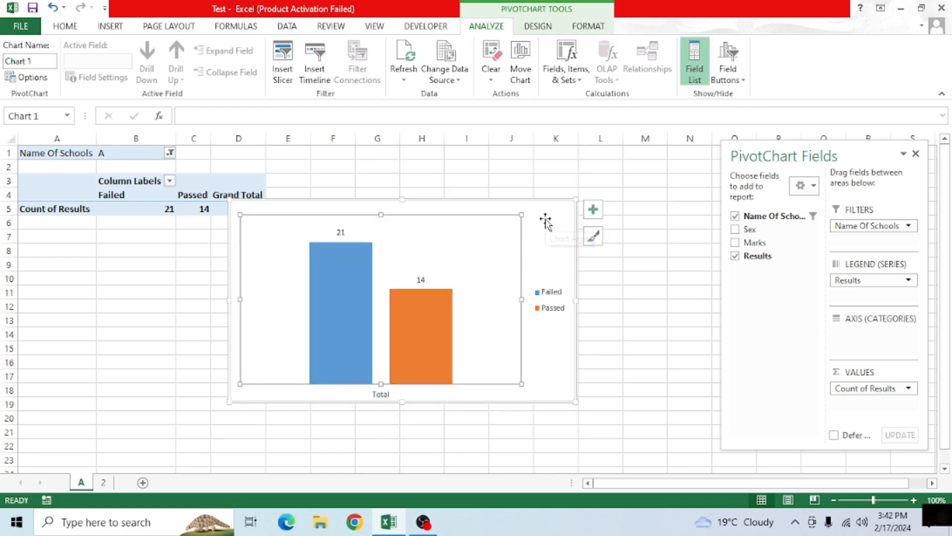
drag(545, 216, 544, 236)
Add a chart title with the Above Chart placement.
click(477, 249)
click(531, 30)
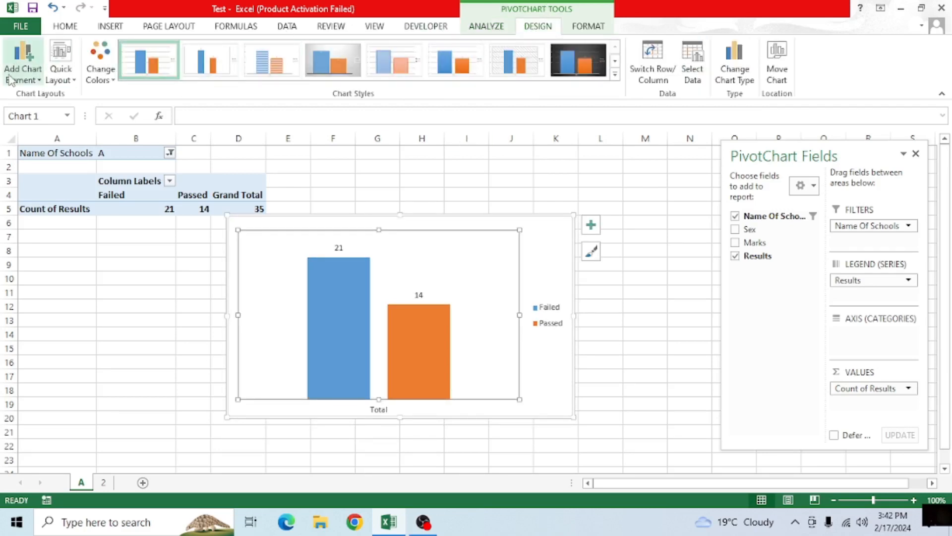
click(27, 74)
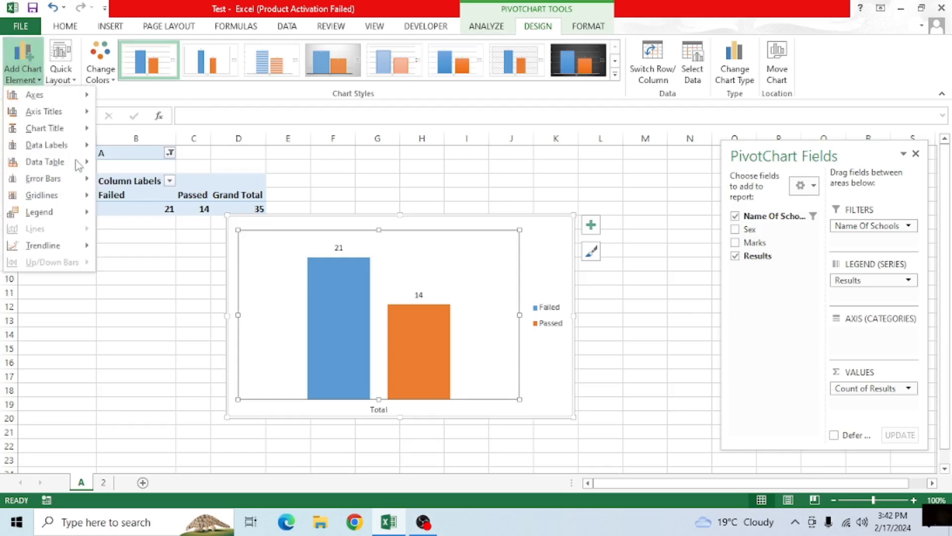
mouse_move(54, 131)
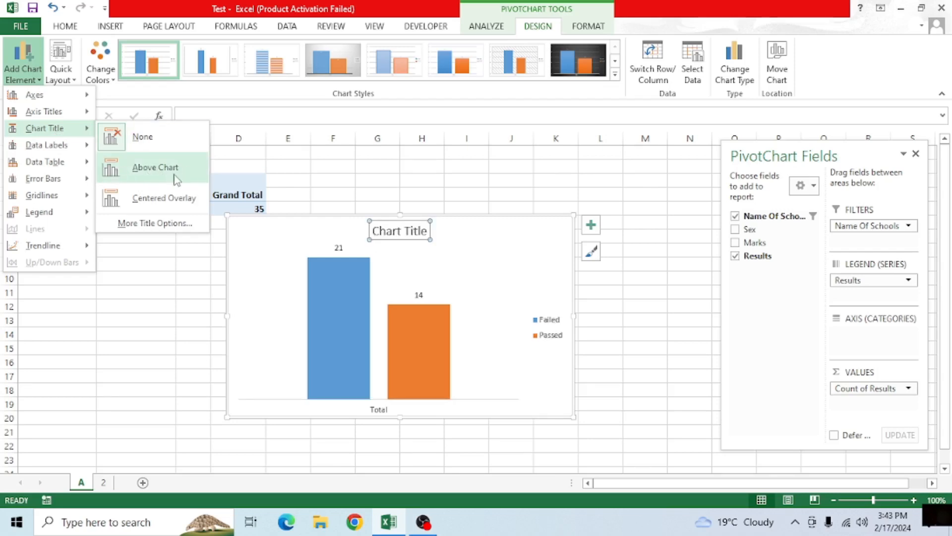
click(158, 179)
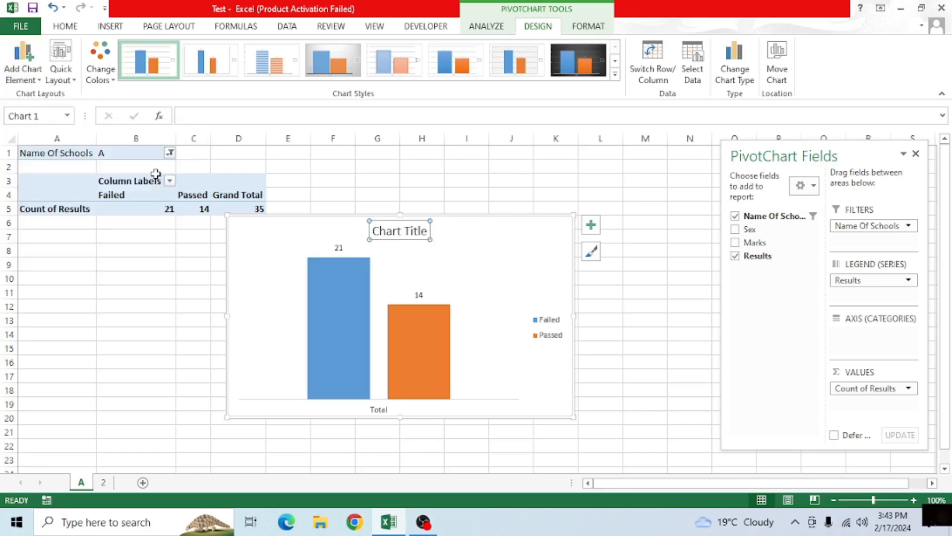
Replace the placeholder chart title with "Results of A".
click(426, 229)
key(BackSpace)
key(BackSpace)
key(BackSpace)
key(BackSpace)
key(BackSpace)
key(BackSpace)
key(BackSpace)
key(BackSpace)
key(BackSpace)
key(BackSpace)
key(BackSpace)
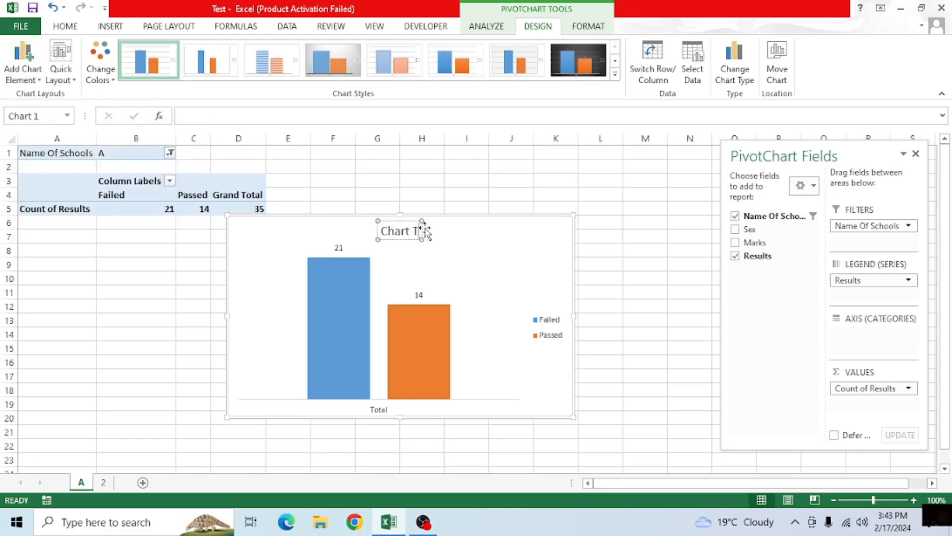
text(Results)
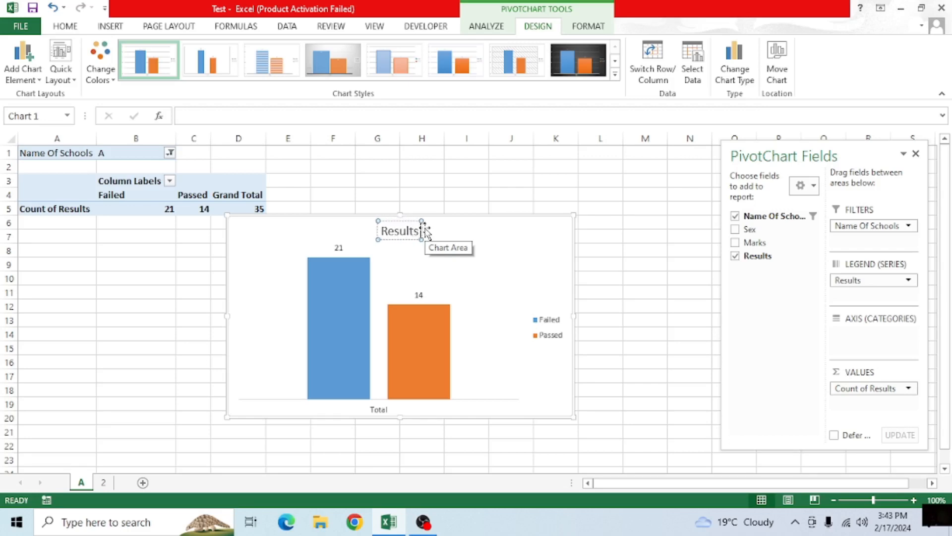
text( of A)
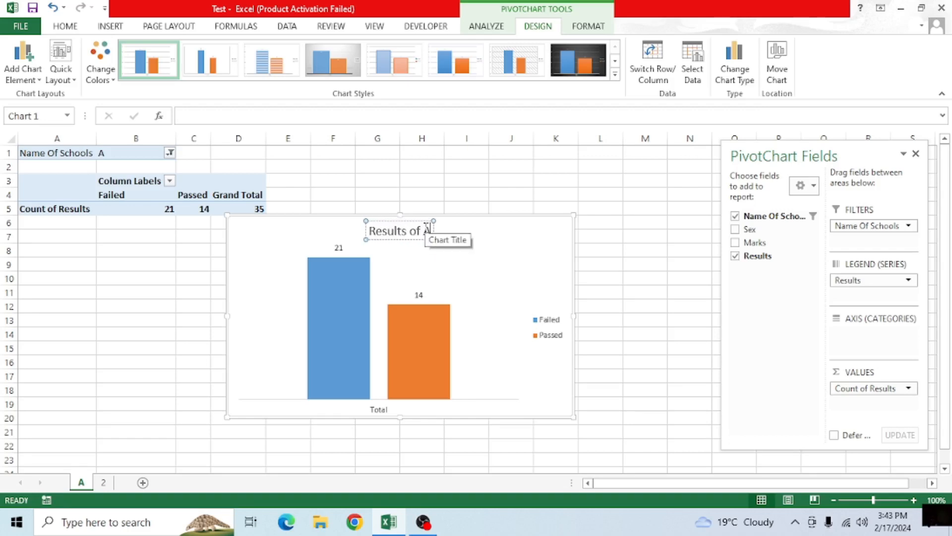
click(564, 249)
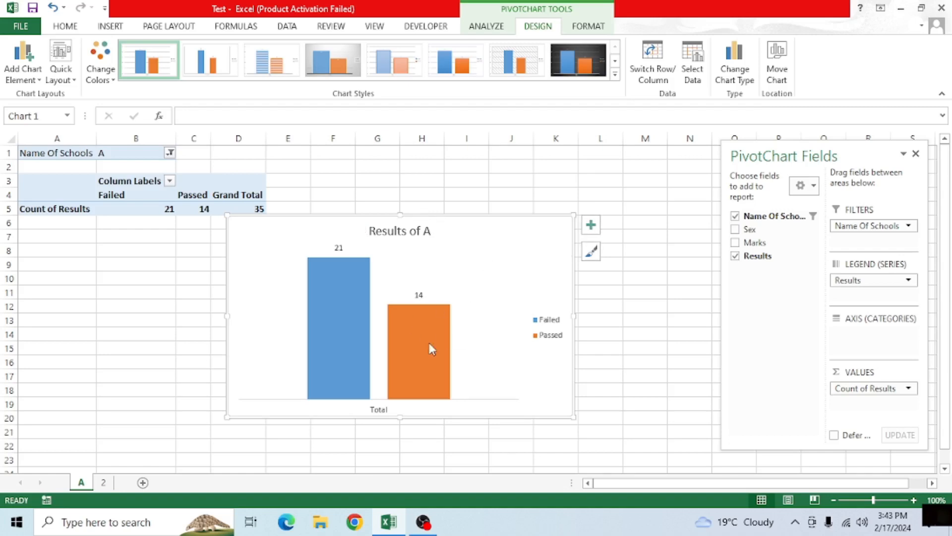
Delete the horizontal axis with its Total label from the chart.
click(375, 413)
key(Delete)
click(349, 311)
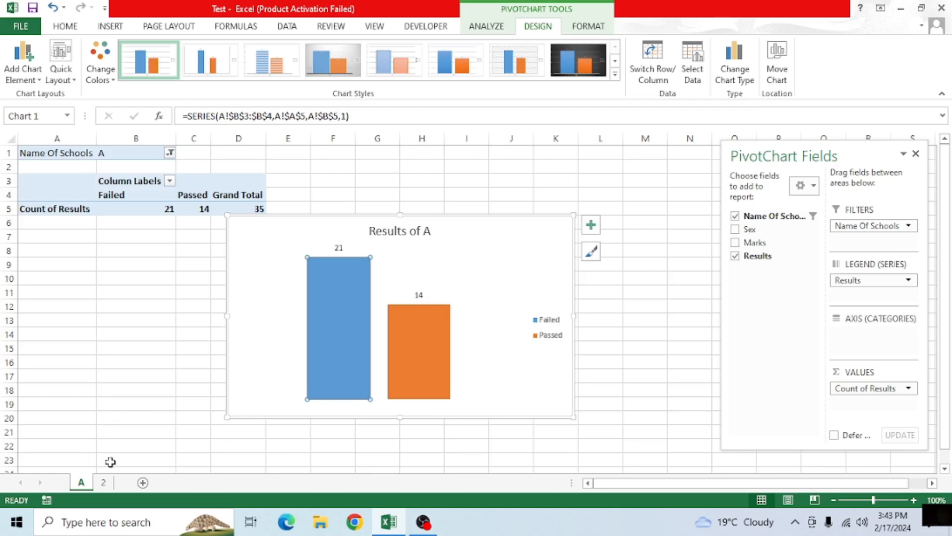
Create a PivotTable on a new worksheet from the school marks data on sheet 2.
click(105, 485)
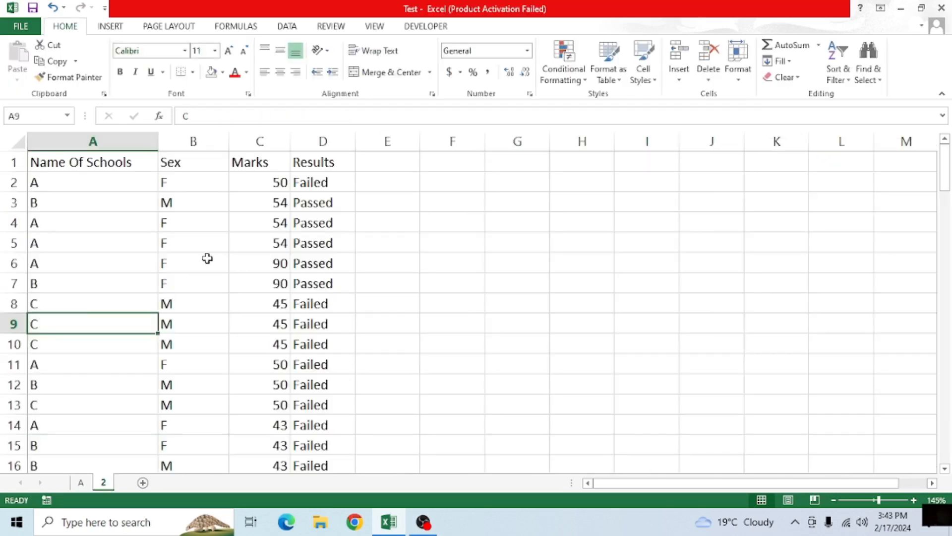
click(207, 258)
click(110, 27)
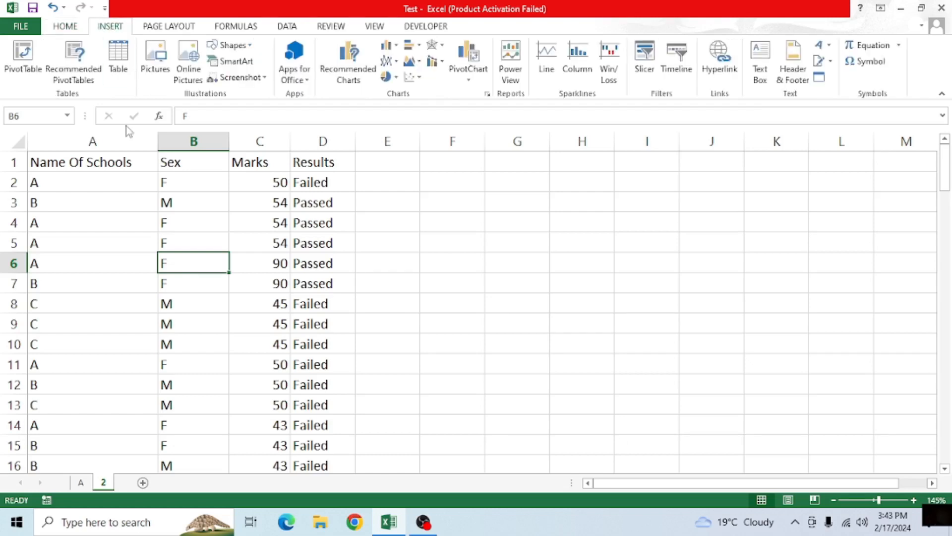
click(22, 65)
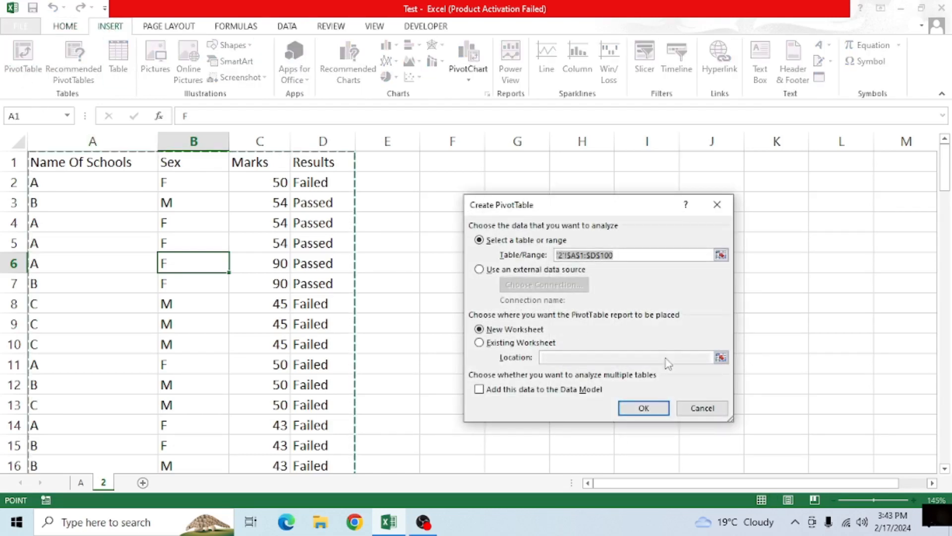
click(645, 409)
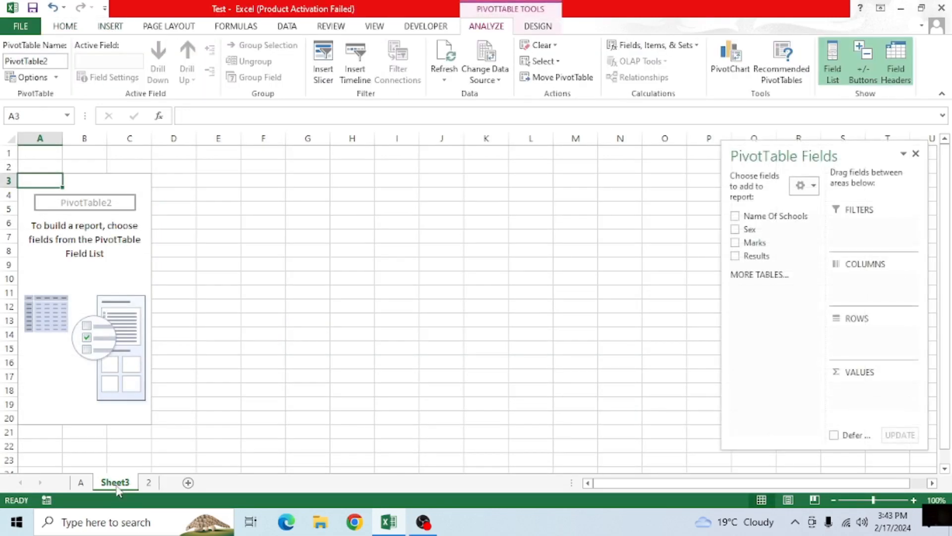
Rename the new PivotTable worksheet as B and select a cell inside the empty PivotTable.
double_click(115, 483)
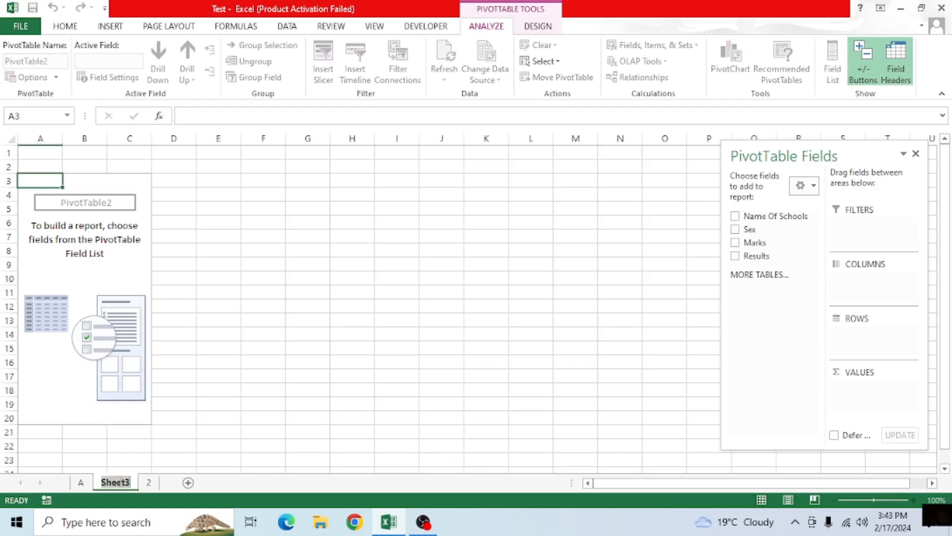
text(B)
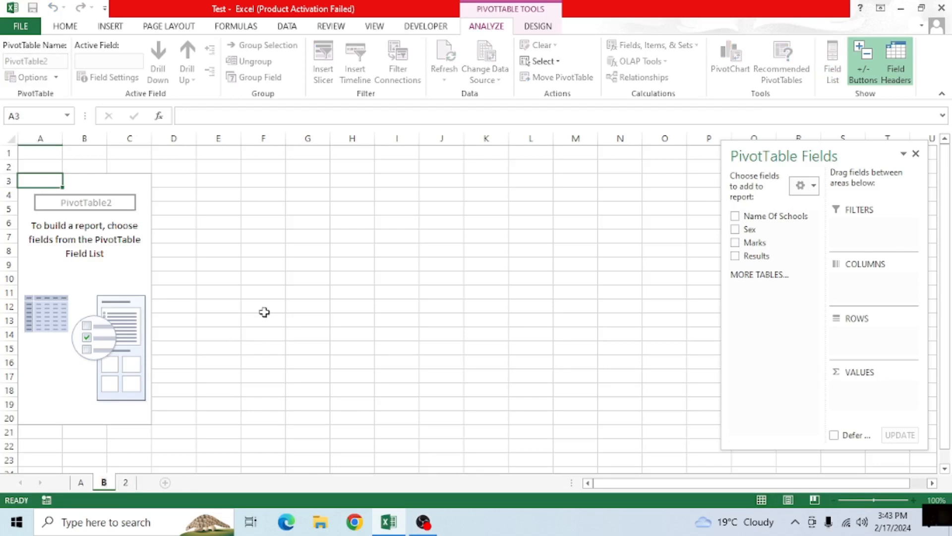
click(98, 289)
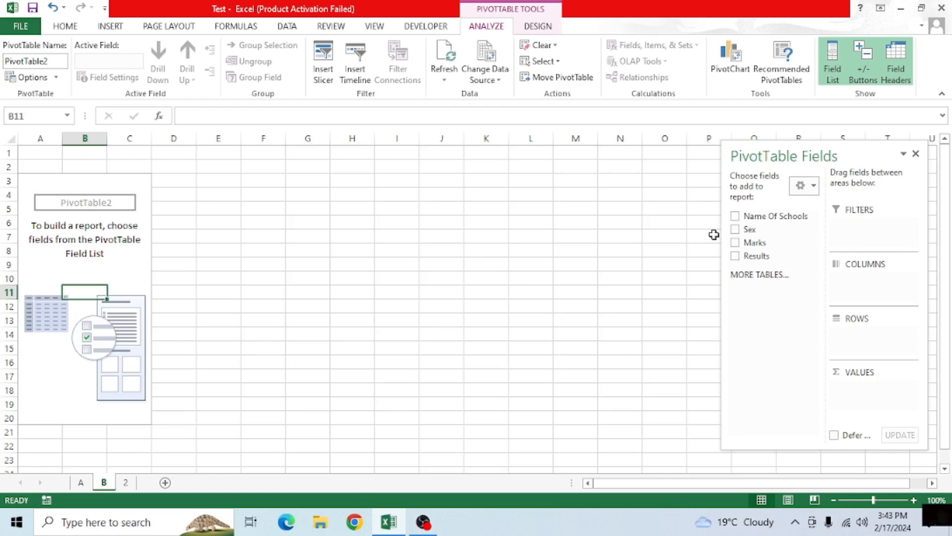
Add the Results and Name Of Schools fields to the PivotTable rows.
click(735, 216)
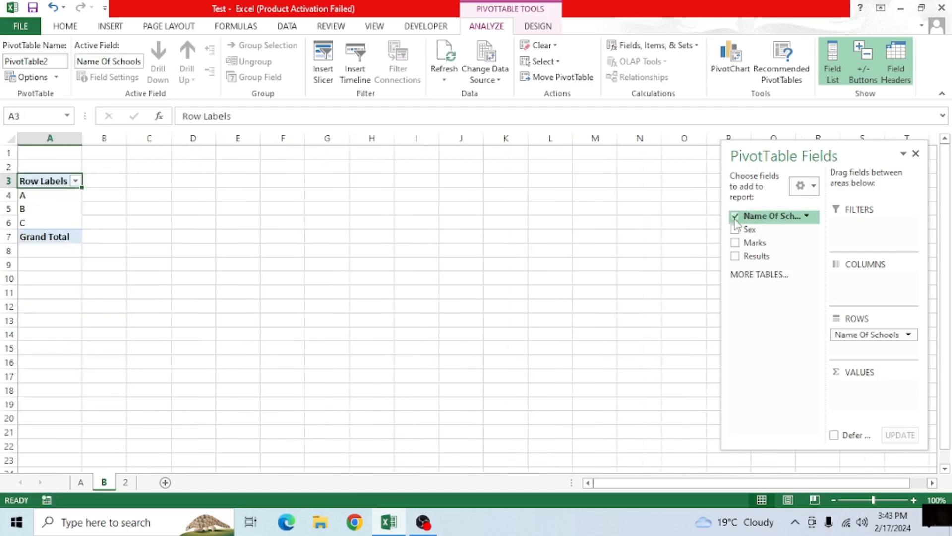
click(739, 256)
drag(759, 216, 769, 258)
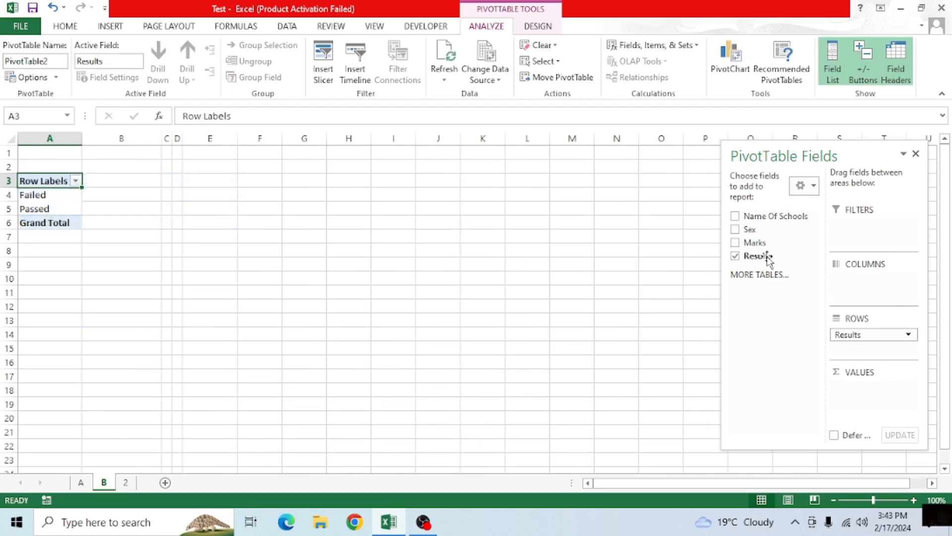
click(735, 216)
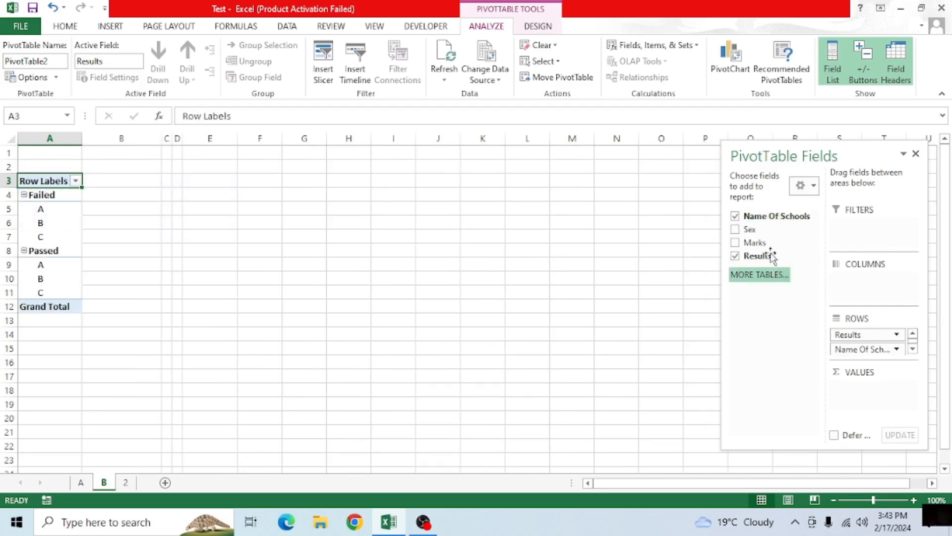
Move Name Of Schools to the report filter and filter the PivotTable to school B.
drag(777, 216, 850, 233)
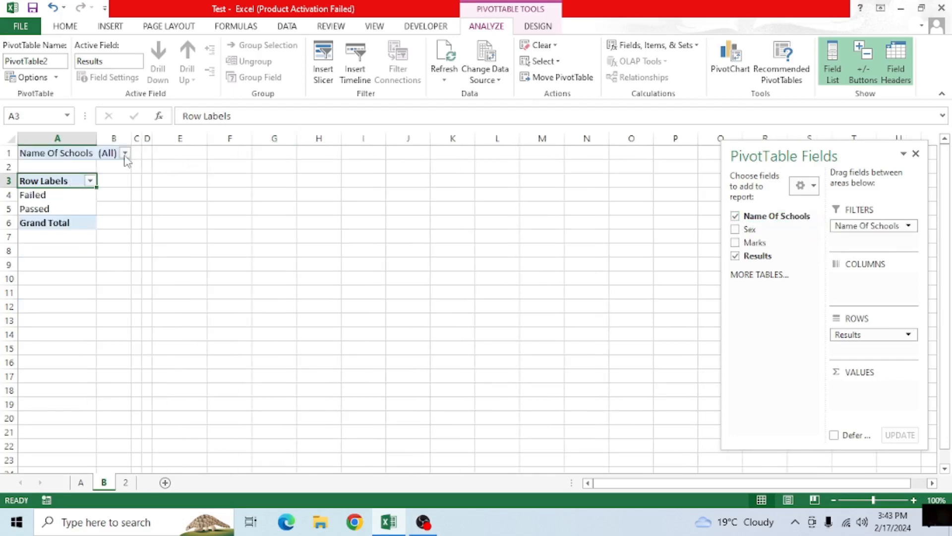
click(125, 153)
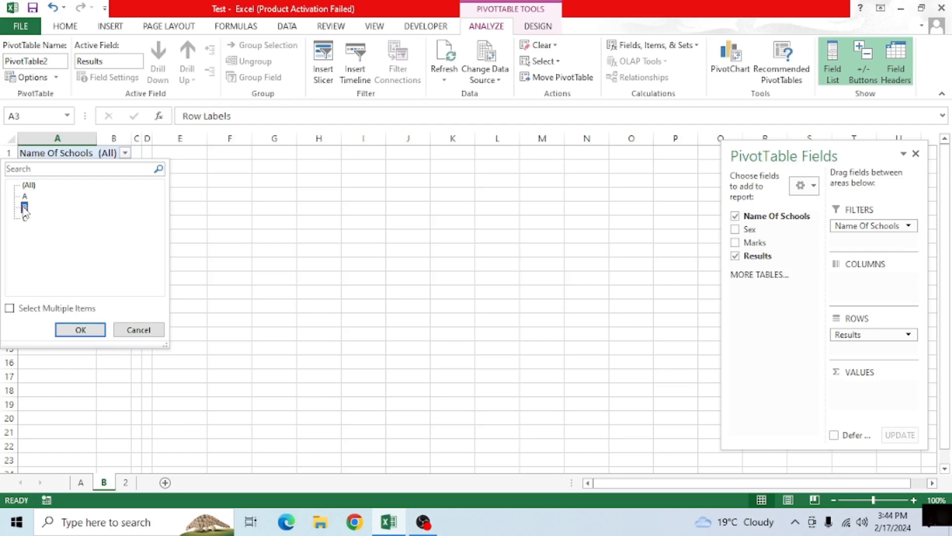
click(80, 329)
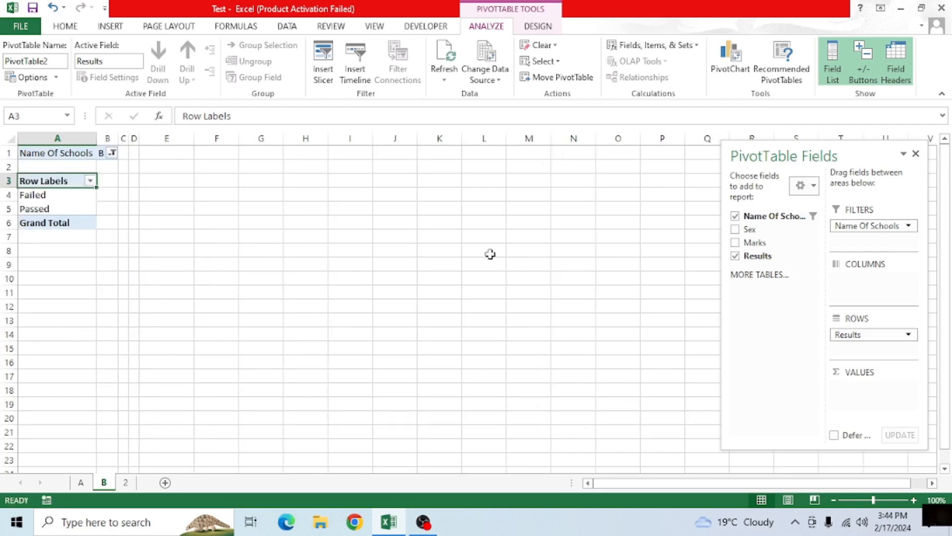
Add Results to the PivotTable values as a count and insert a 2-D stacked column chart.
drag(753, 257, 860, 389)
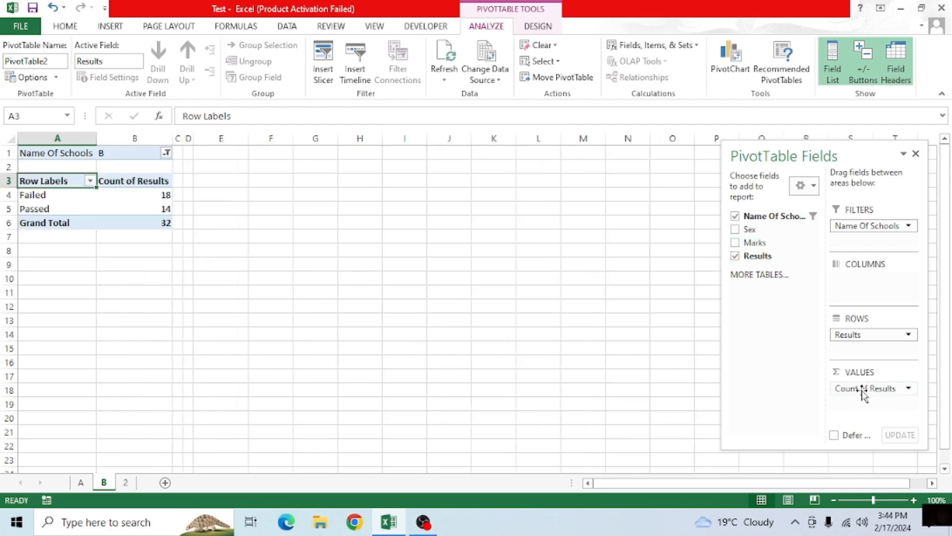
click(134, 205)
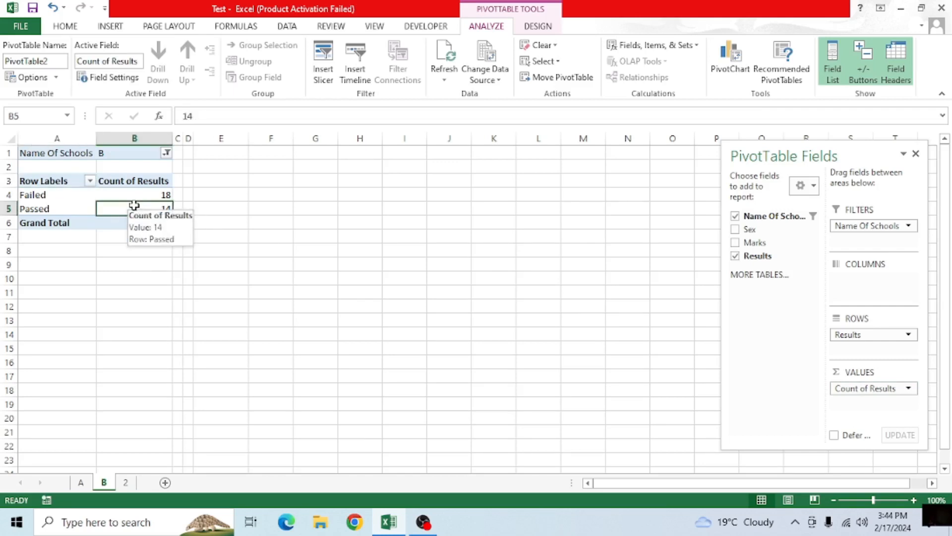
click(114, 30)
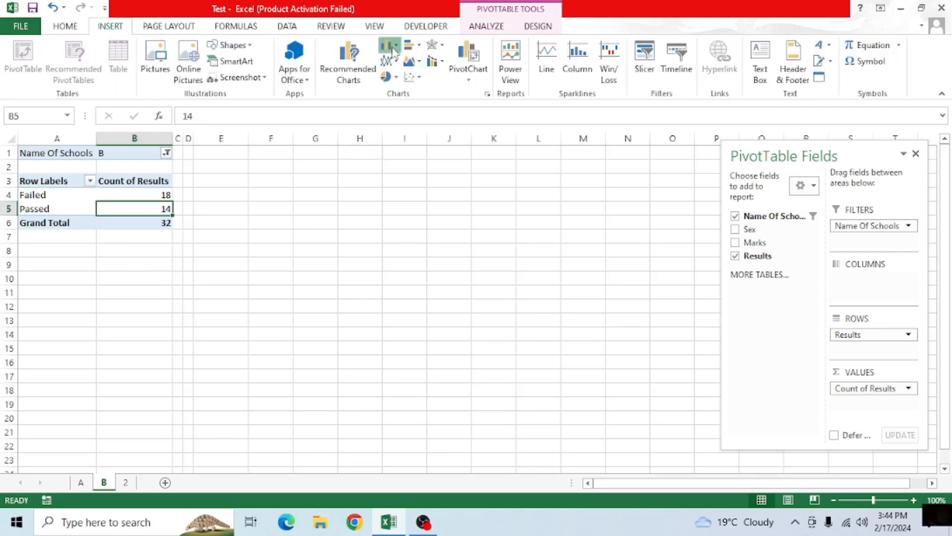
click(389, 46)
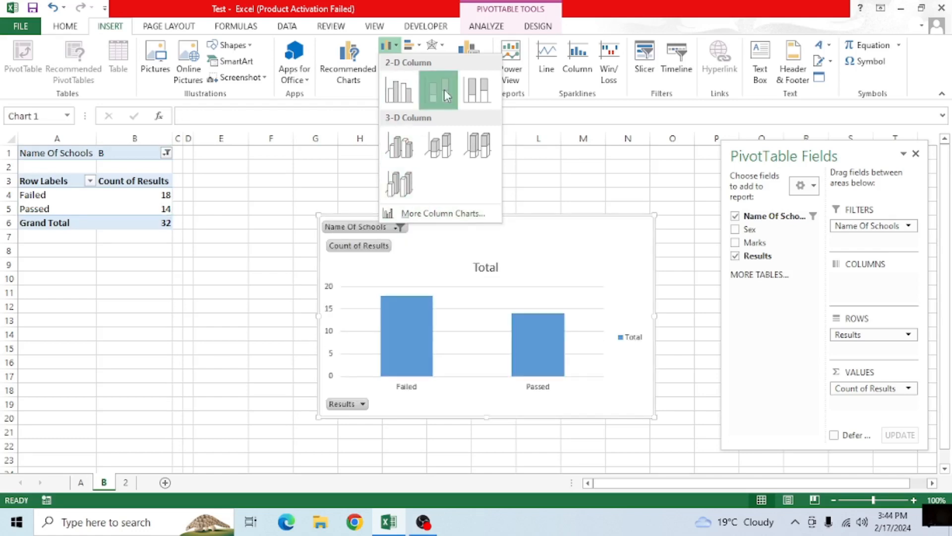
click(447, 95)
Delete the horizontal gridlines from the chart on sheet B.
click(527, 287)
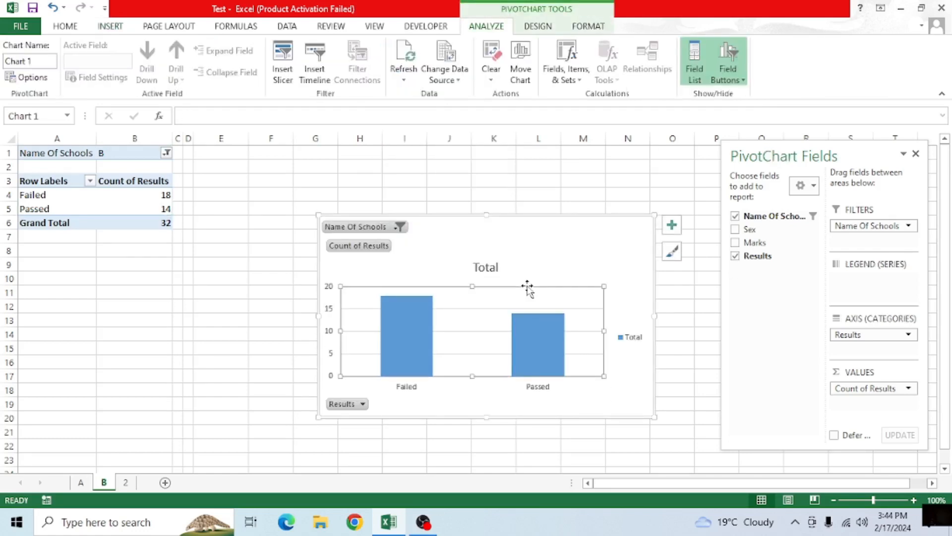
right_click(527, 286)
click(559, 296)
right_click(506, 311)
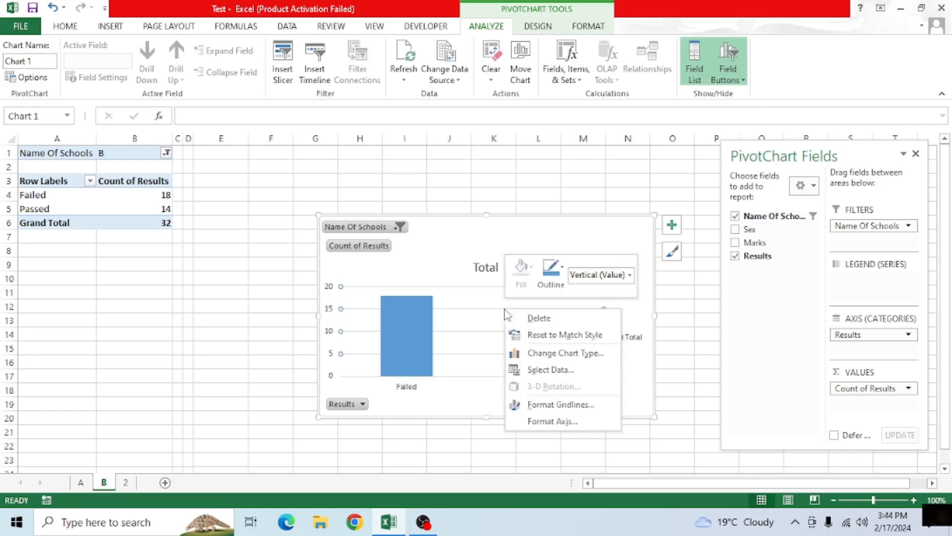
click(554, 319)
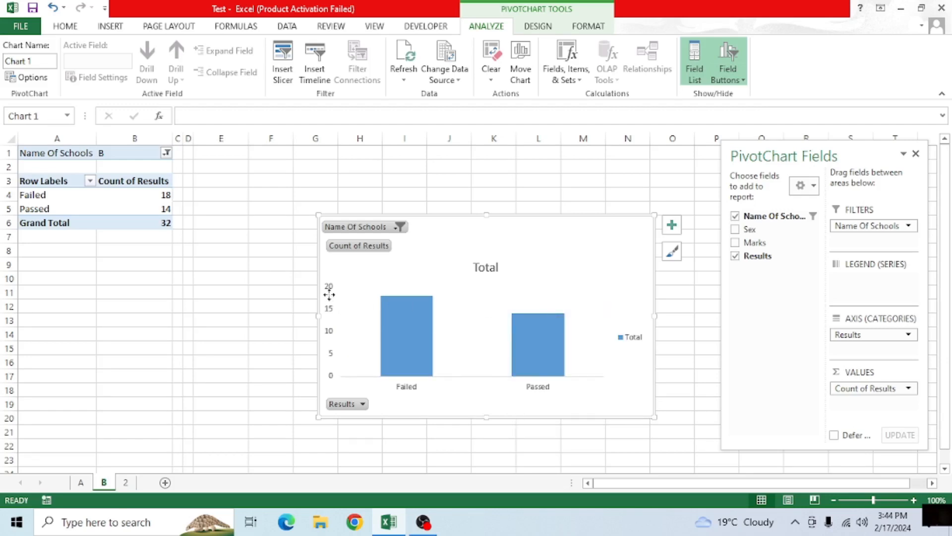
Delete the chart's vertical value axis and hide all field buttons on the chart.
drag(330, 298, 325, 289)
click(316, 286)
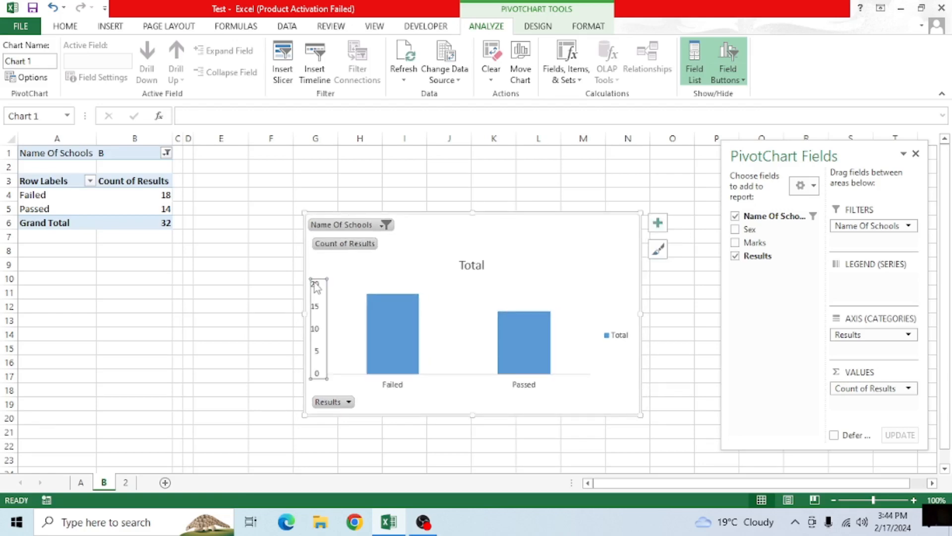
key(Delete)
right_click(334, 406)
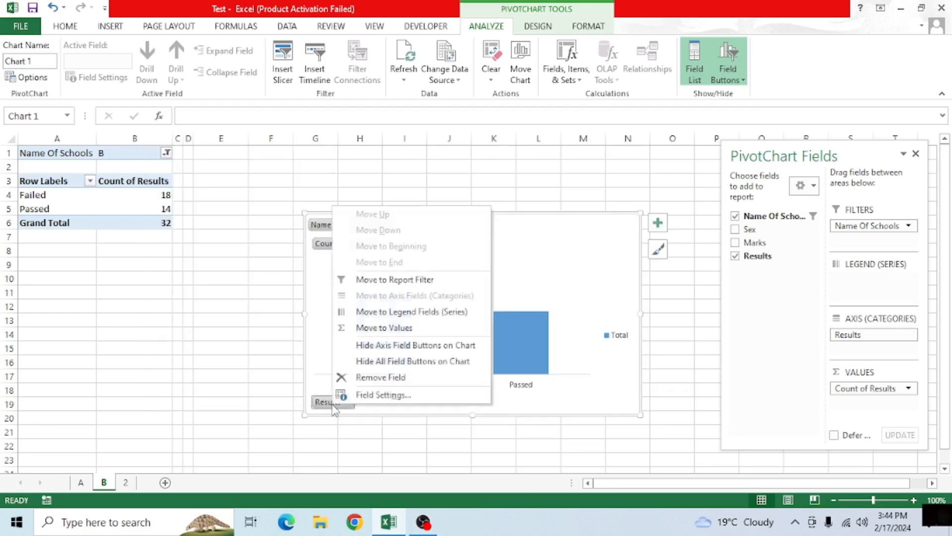
click(404, 361)
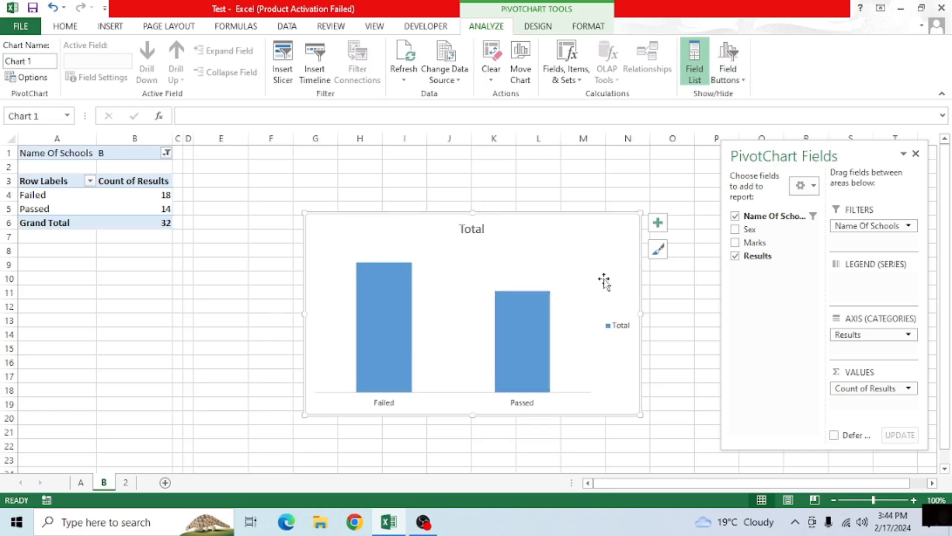
Add data labels to the Failed and Passed columns.
right_click(535, 322)
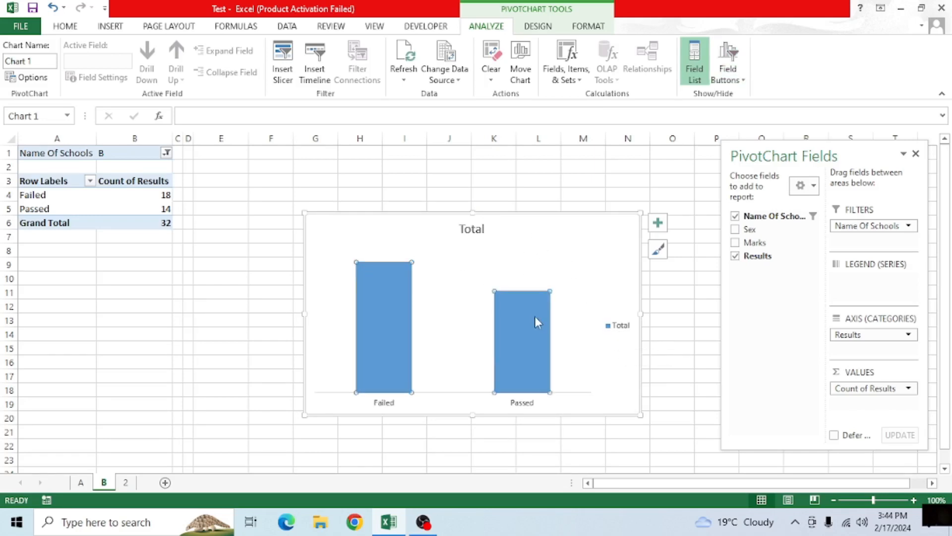
click(637, 448)
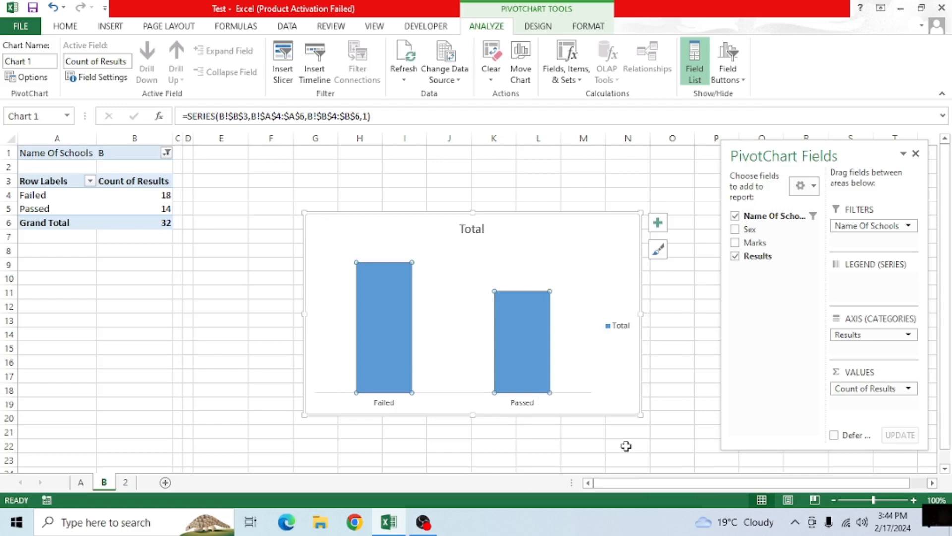
click(523, 343)
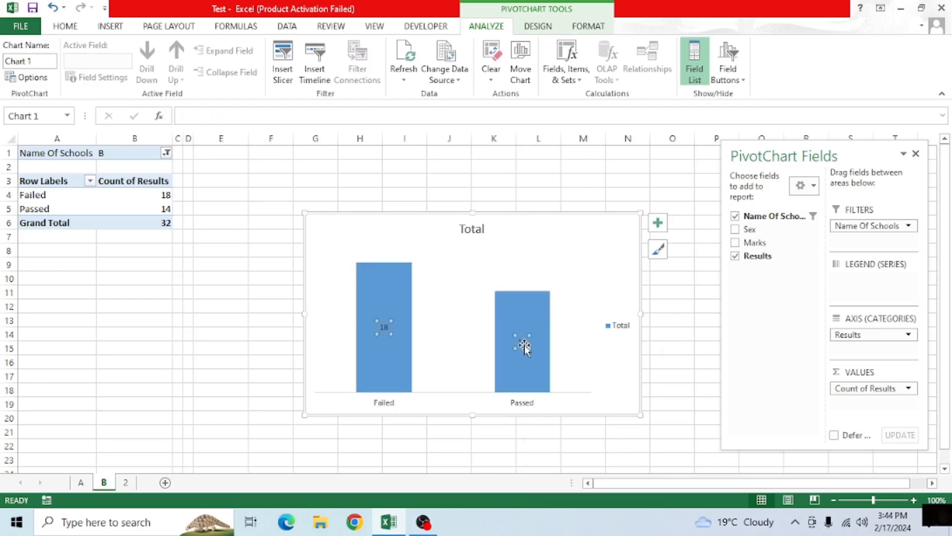
right_click(523, 343)
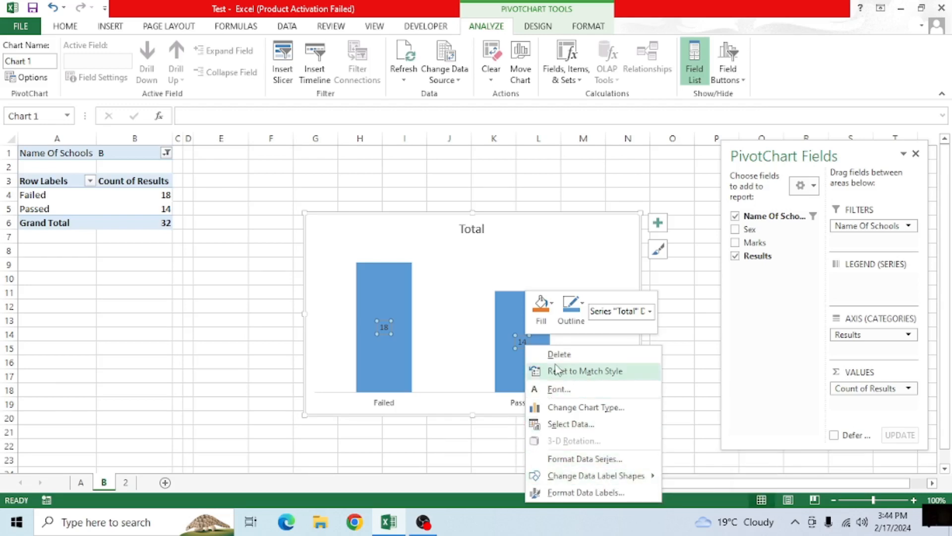
key(Escape)
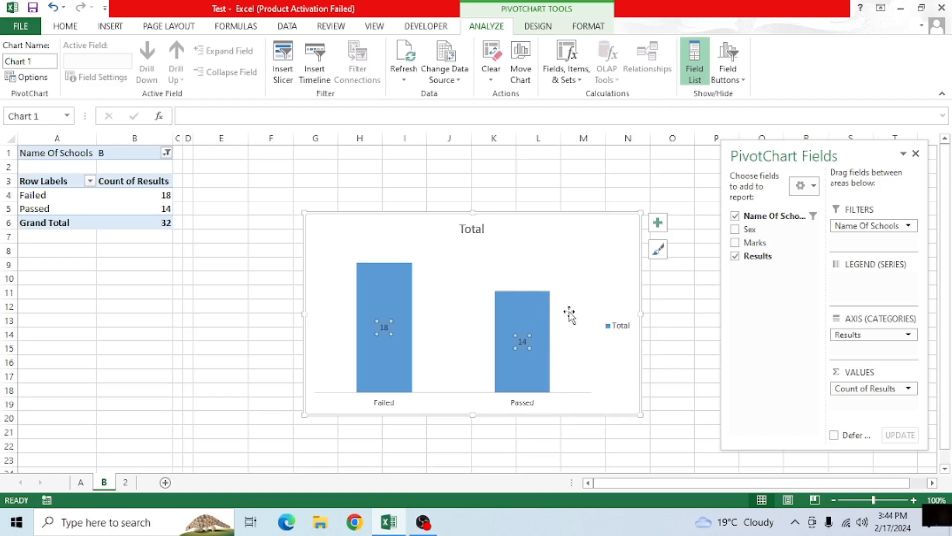
Move Results from the axis categories to the legend series and fill the Passed series with light gray.
drag(763, 260, 855, 279)
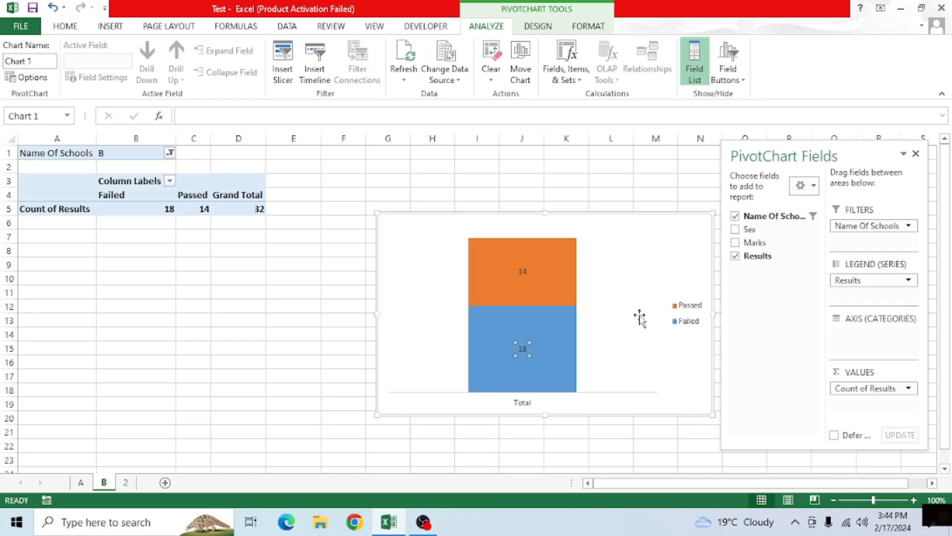
click(549, 285)
right_click(548, 284)
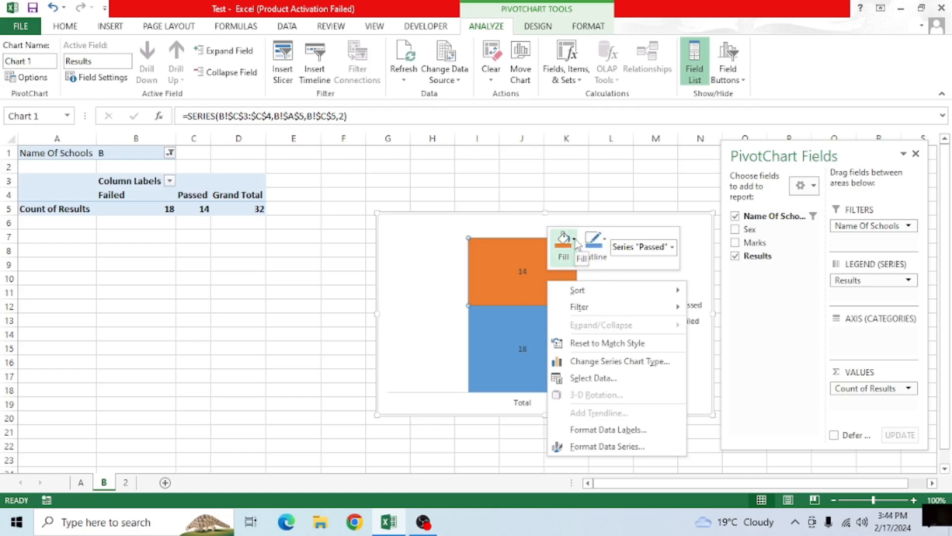
click(574, 240)
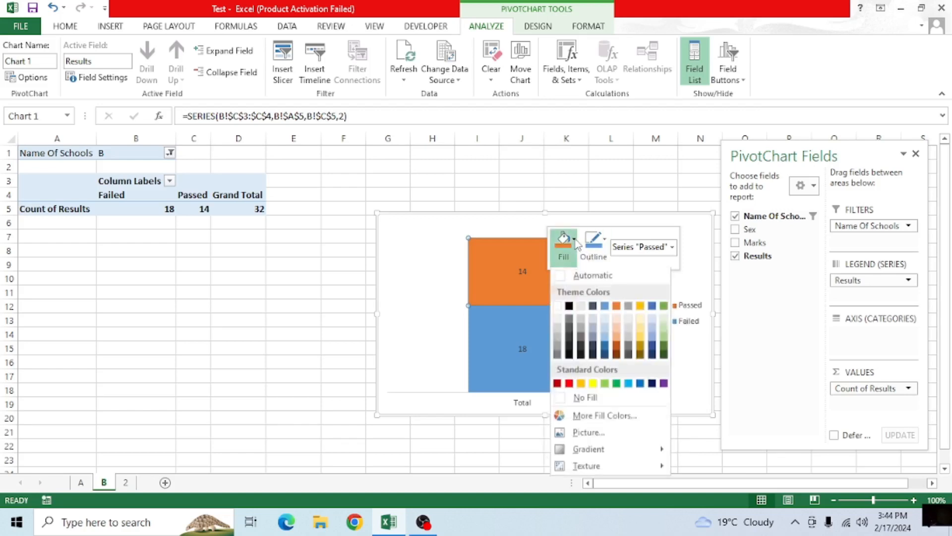
click(582, 308)
Fill the Failed series of the stacked column with standard yellow.
click(555, 326)
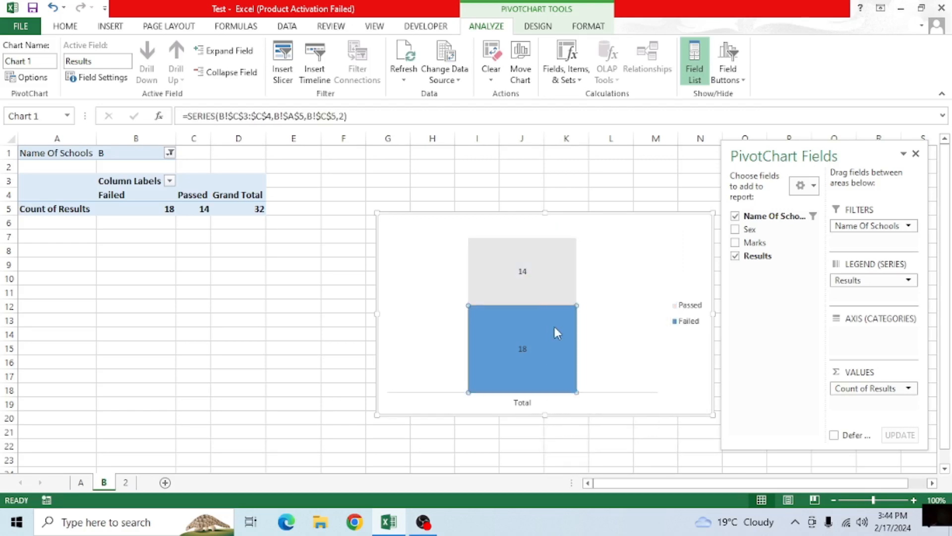
right_click(555, 326)
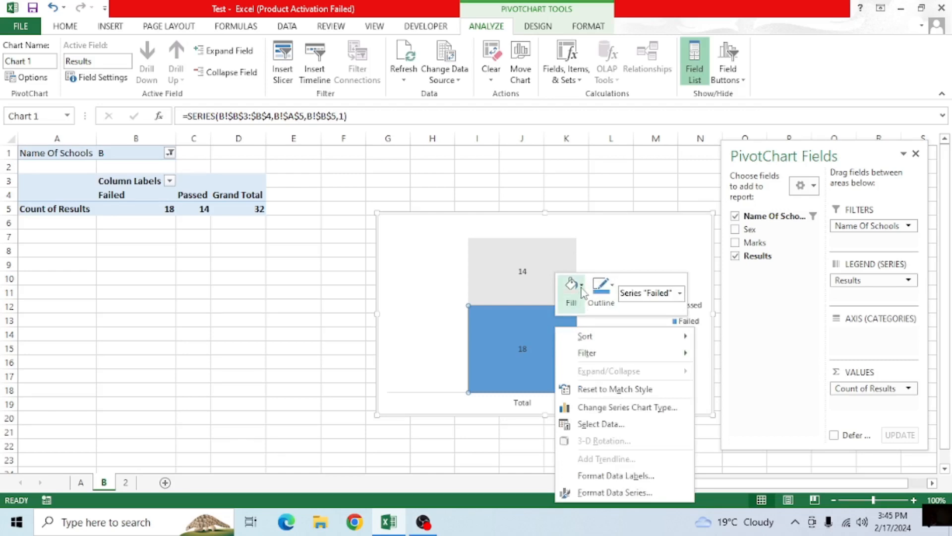
click(578, 288)
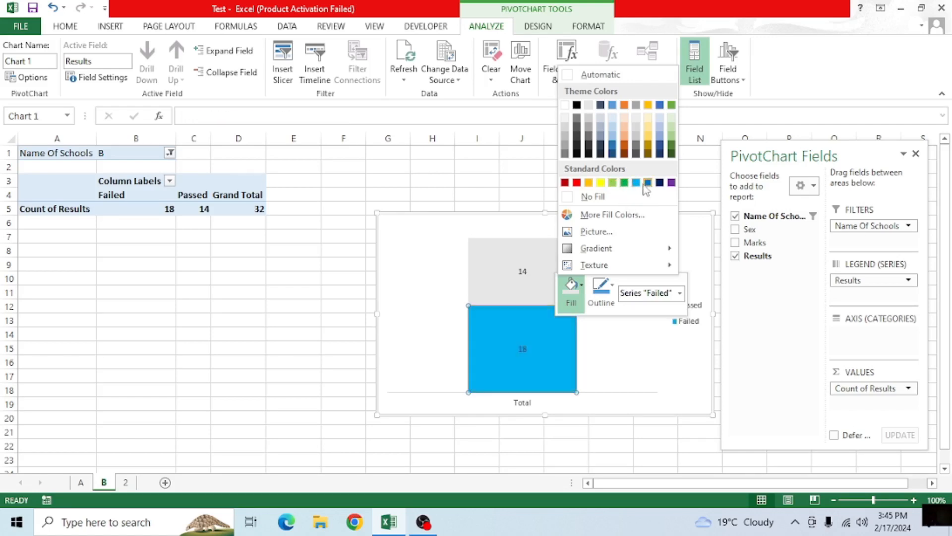
click(605, 184)
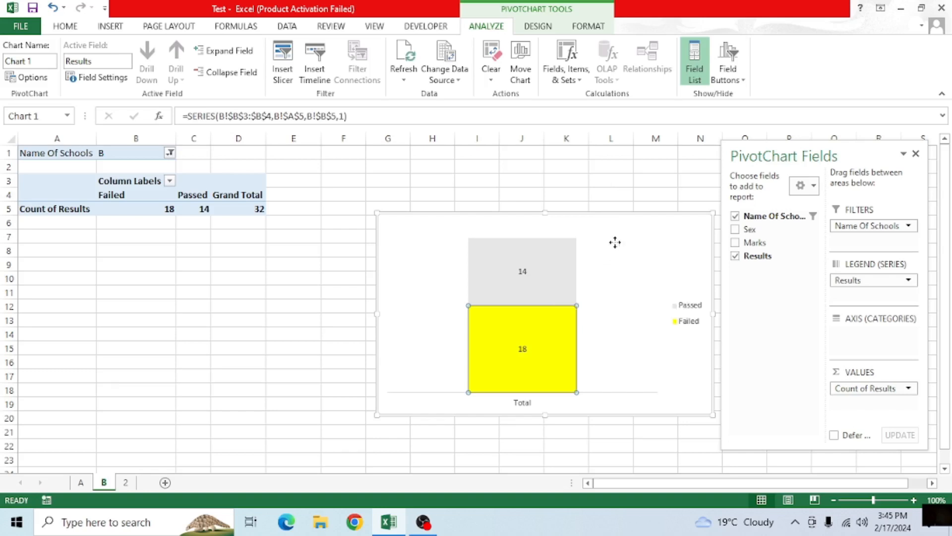
Move the stacked column chart closer to the PivotTable on sheet B.
click(619, 259)
click(682, 244)
drag(682, 247, 553, 254)
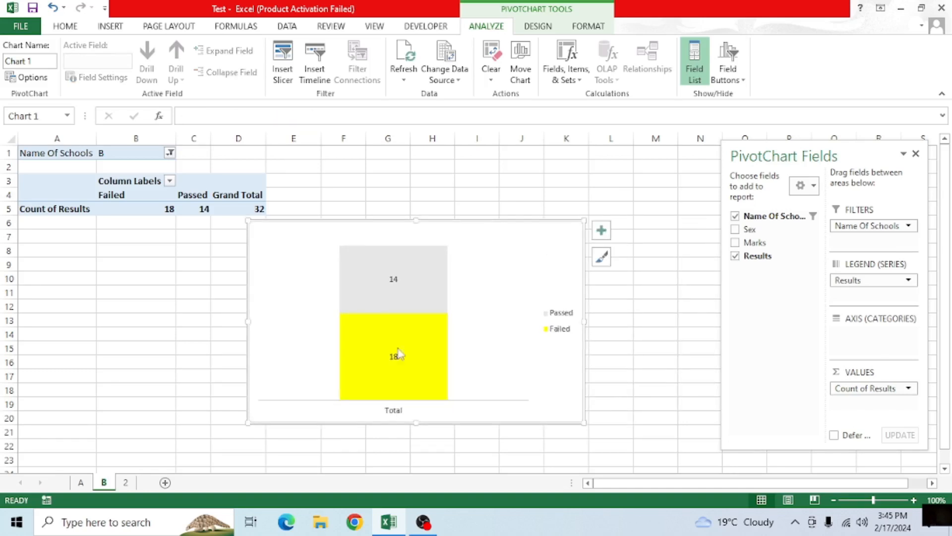
Set the font style of the Passed series' data label to Bold.
right_click(397, 279)
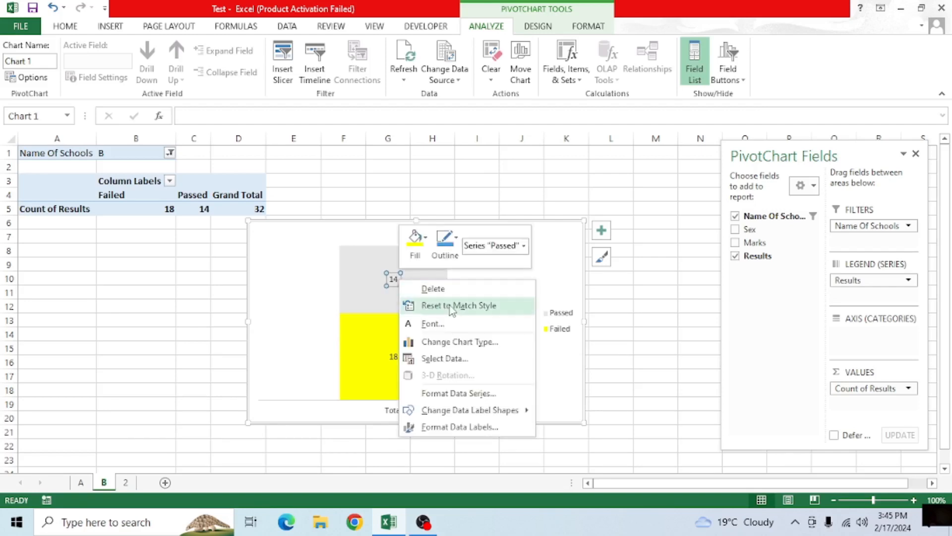
click(443, 324)
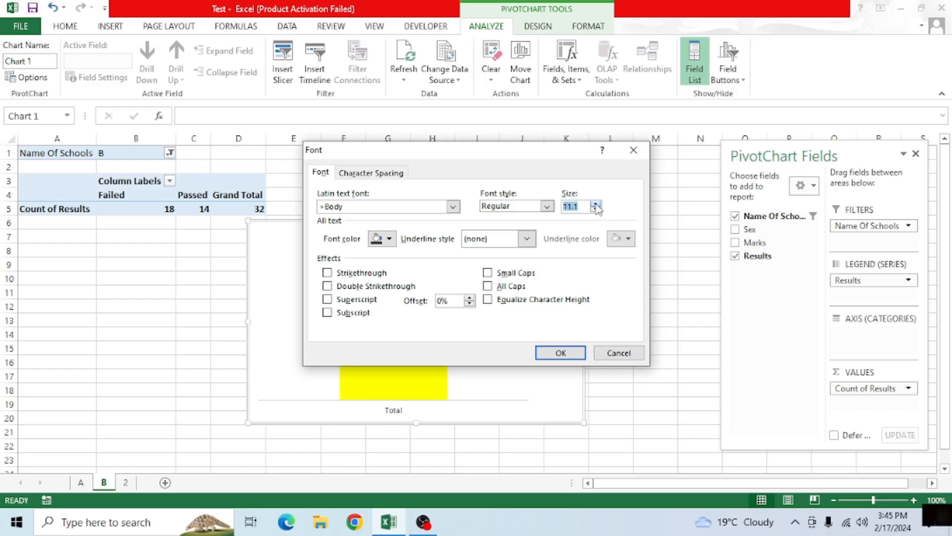
click(547, 206)
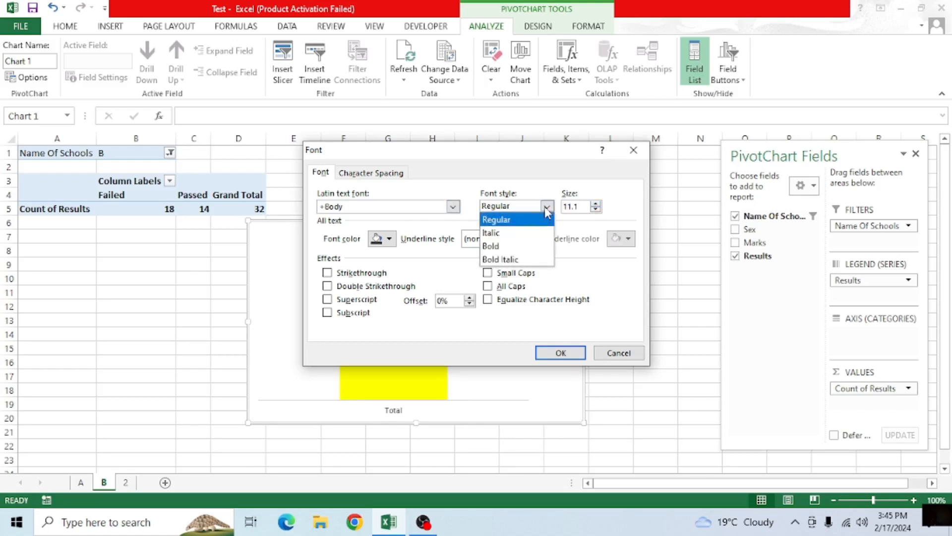
click(491, 246)
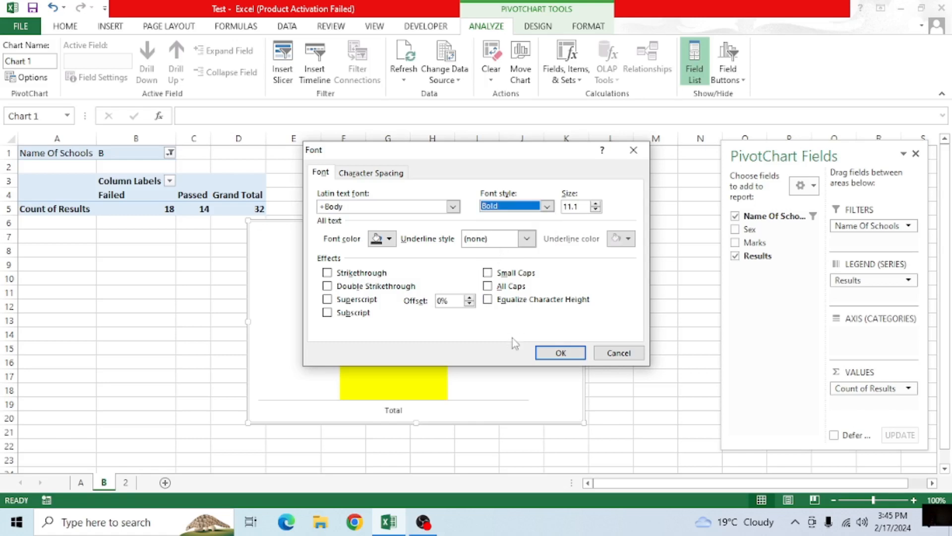
click(559, 354)
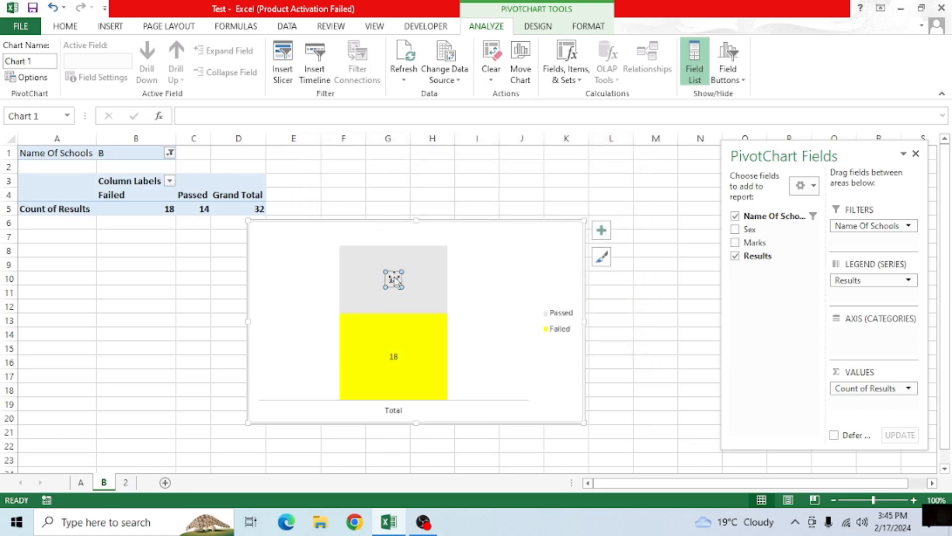
Set the font style of the Failed series' data label to Bold.
click(394, 357)
right_click(395, 357)
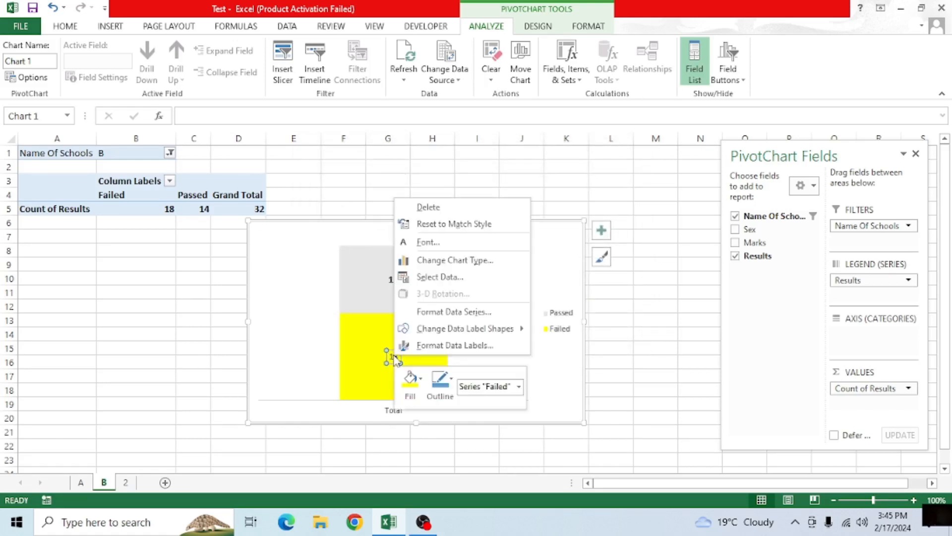
click(437, 242)
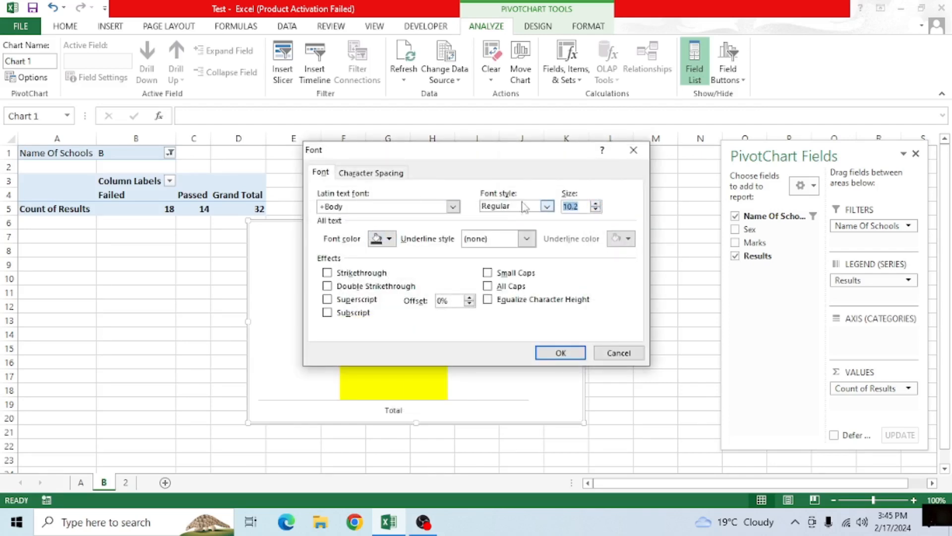
click(547, 207)
click(500, 249)
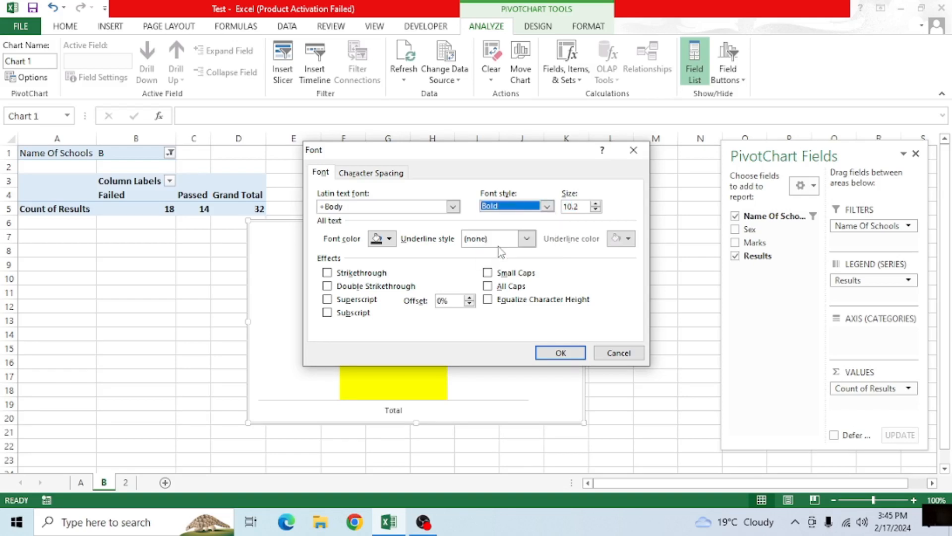
click(560, 353)
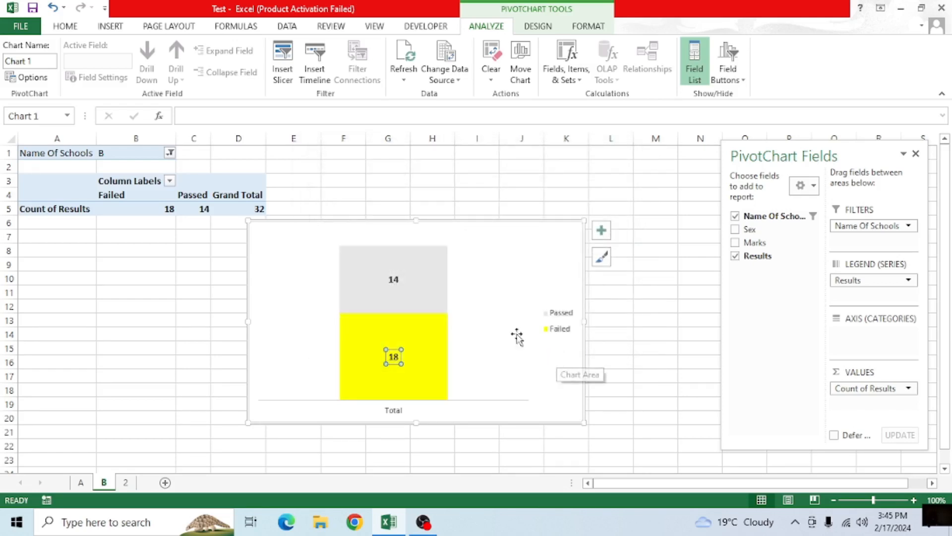
Delete the chart's horizontal category axis with the Total label.
click(539, 272)
click(401, 412)
key(Delete)
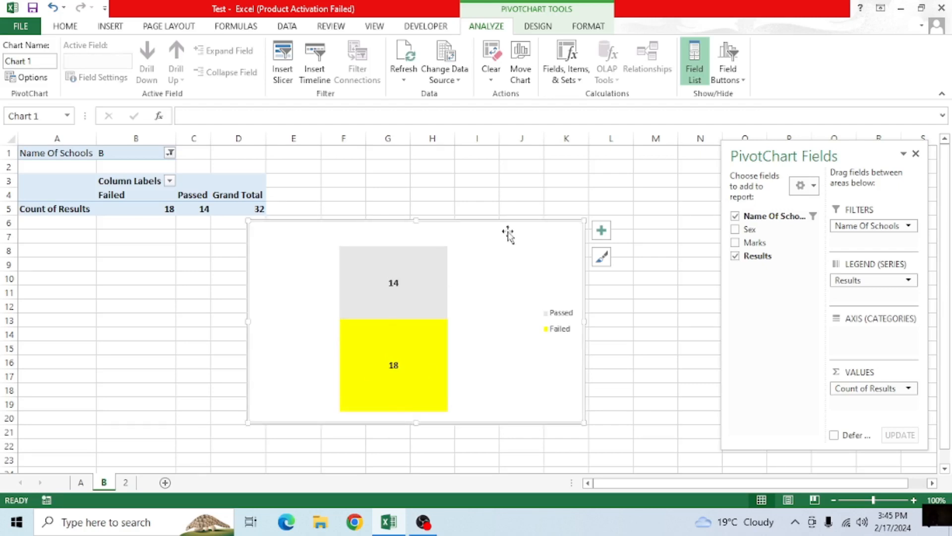
click(125, 485)
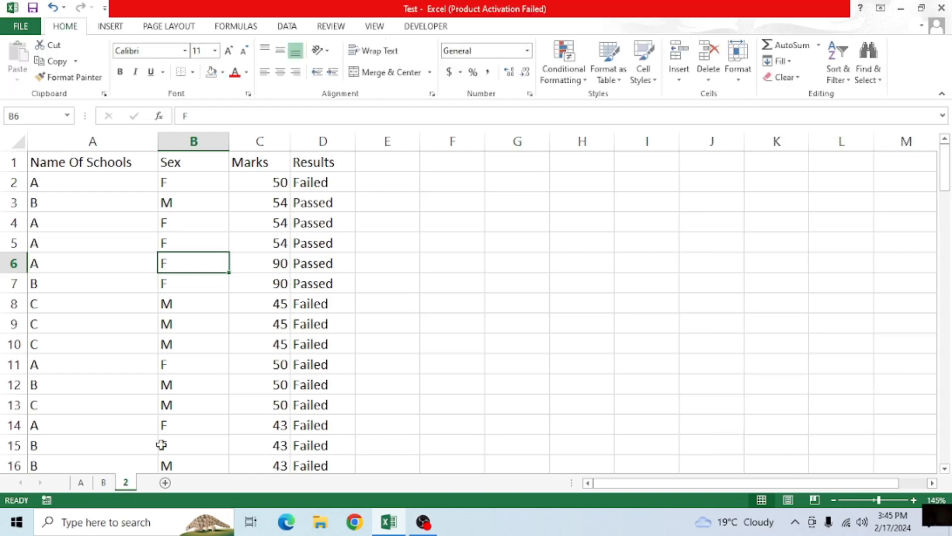
click(105, 484)
click(429, 234)
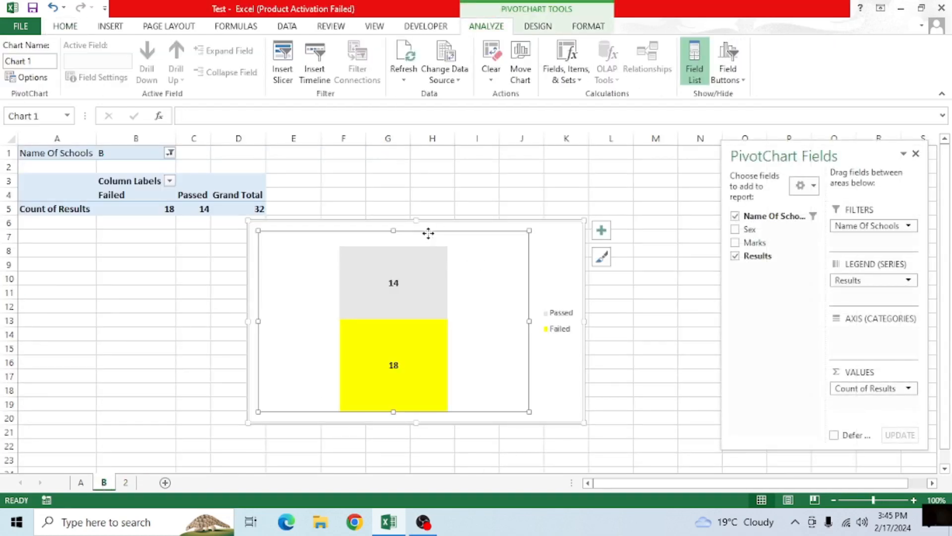
Add a chart title above the stacked column chart and shift it slightly sideways.
click(548, 235)
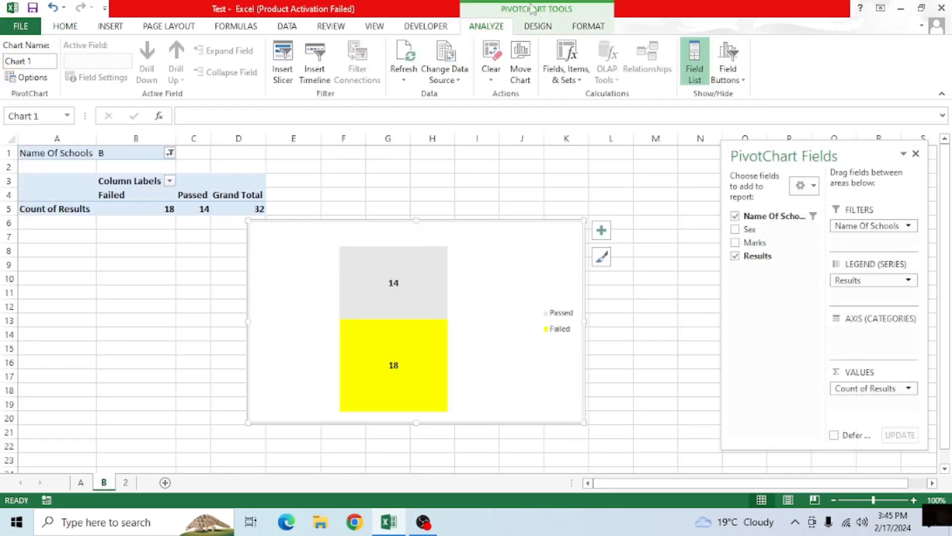
click(538, 26)
click(22, 68)
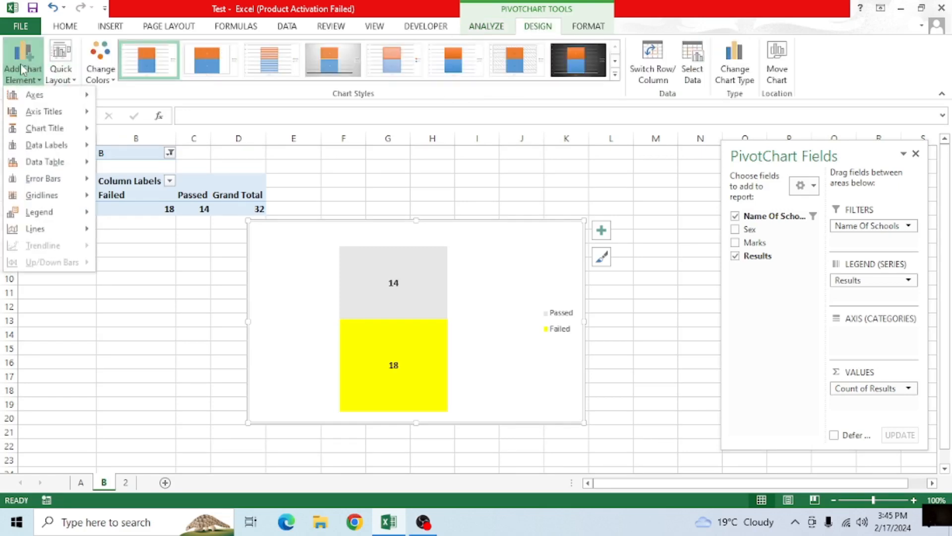
mouse_move(56, 128)
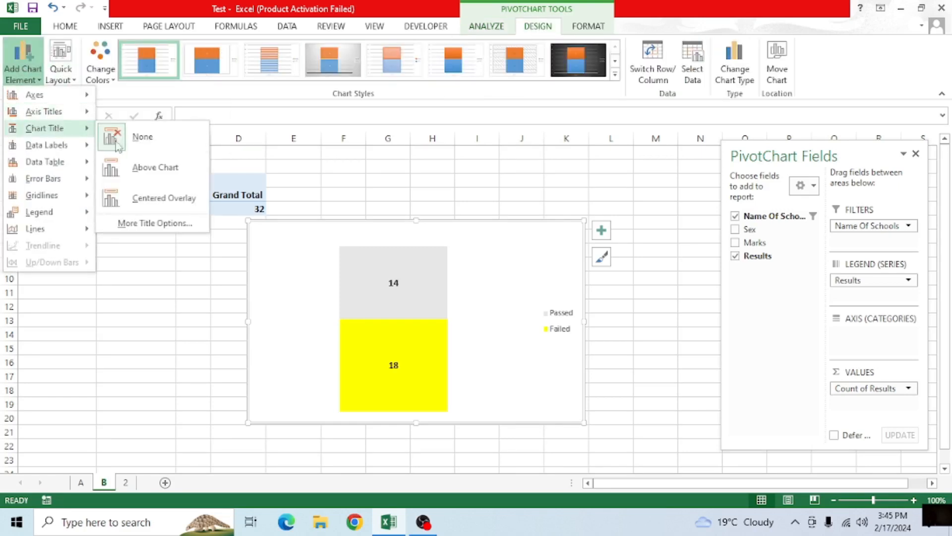
click(164, 171)
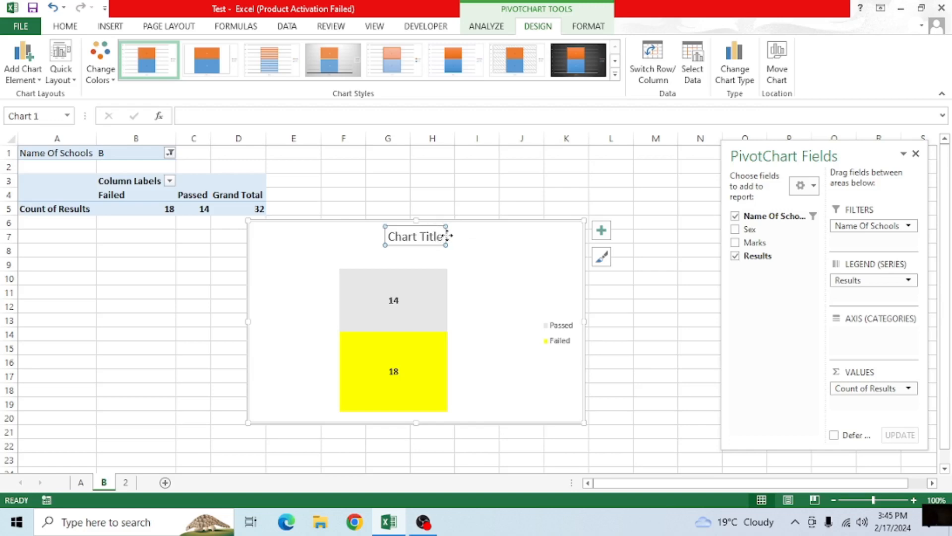
drag(446, 236, 440, 236)
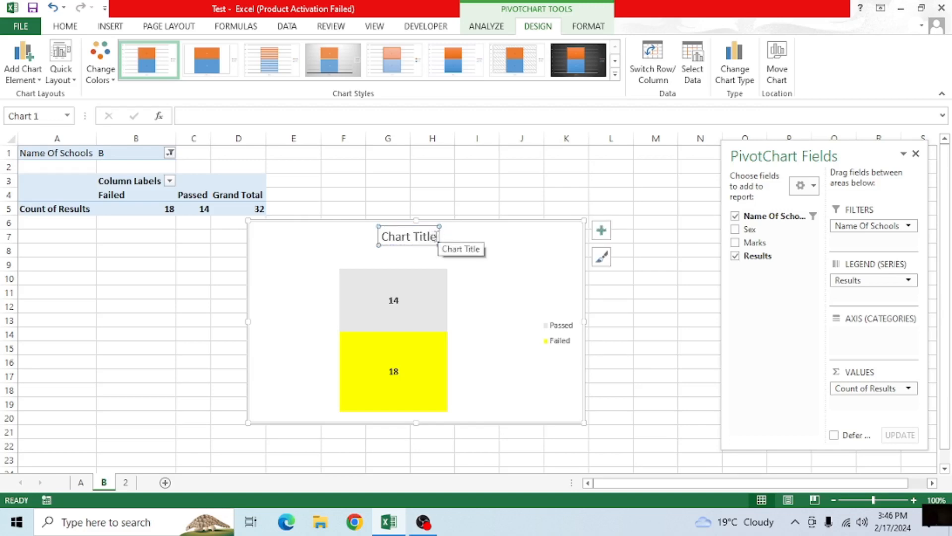
Replace the placeholder chart title text with "B Results".
click(437, 236)
key(BackSpace)
key(BackSpace)
key(BackSpace)
key(BackSpace)
key(BackSpace)
key(BackSpace)
key(BackSpace)
key(BackSpace)
key(BackSpace)
key(BackSpace)
key(BackSpace)
text(B Results)
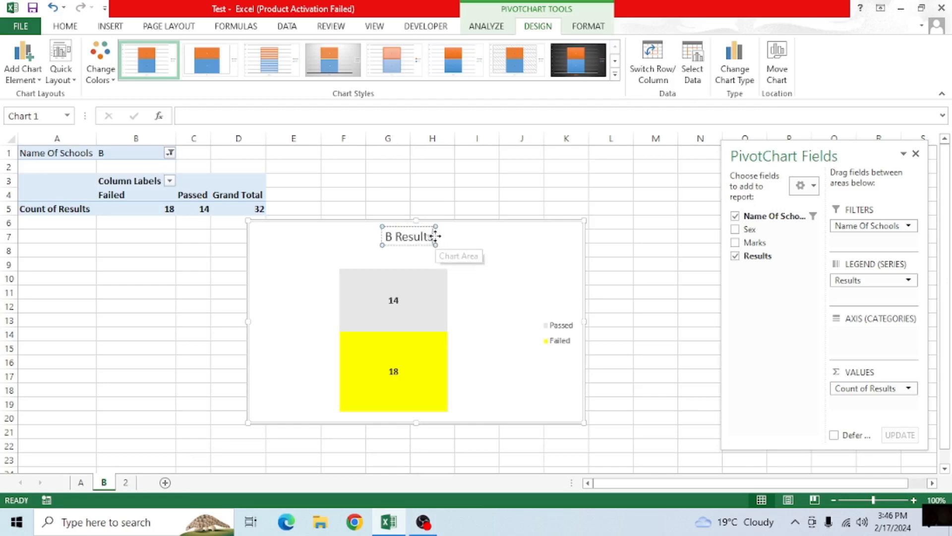
click(519, 245)
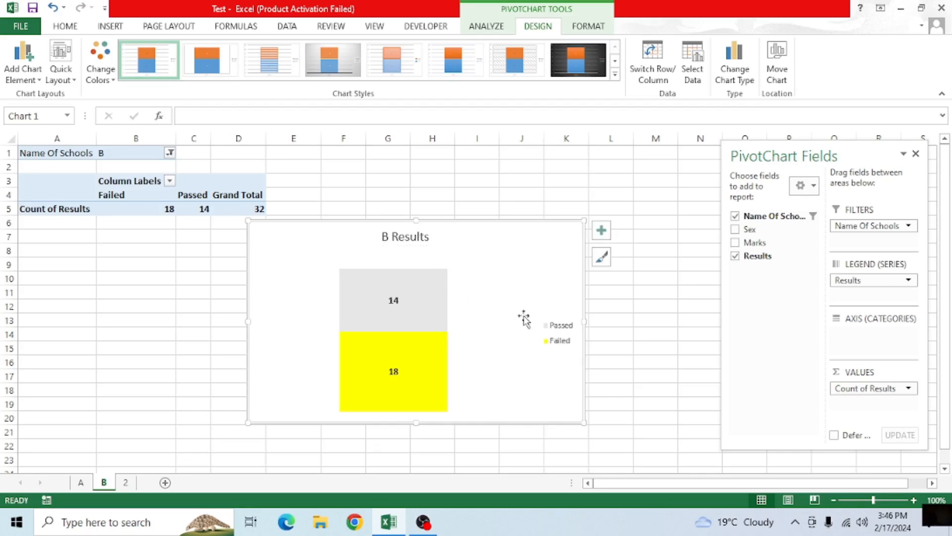
Create a PivotTable on a new worksheet from the data range A1:D100 of sheet 2.
click(126, 482)
click(236, 243)
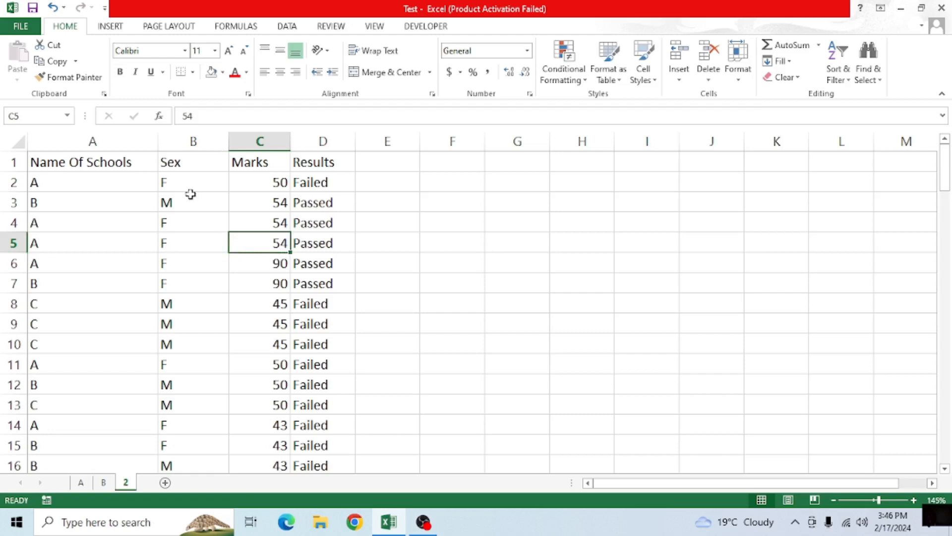
click(110, 26)
click(15, 69)
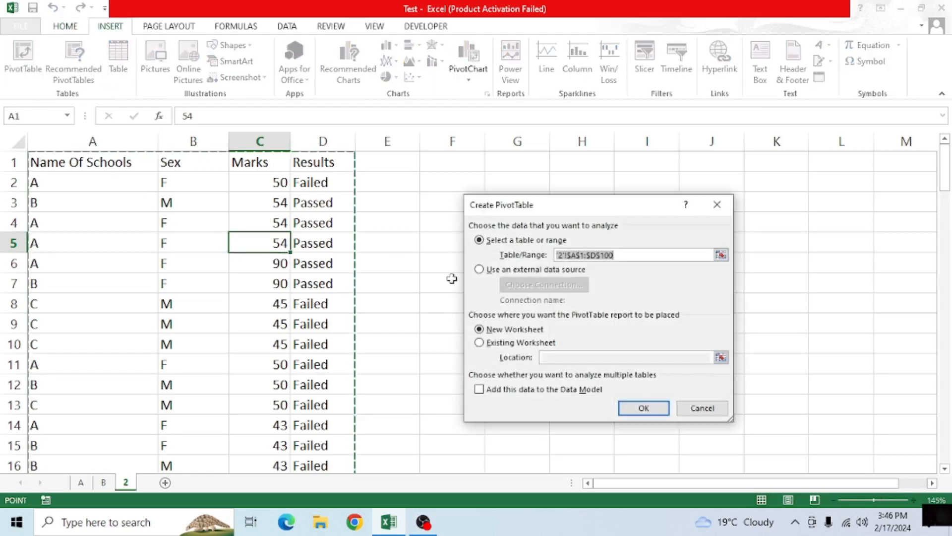
click(647, 406)
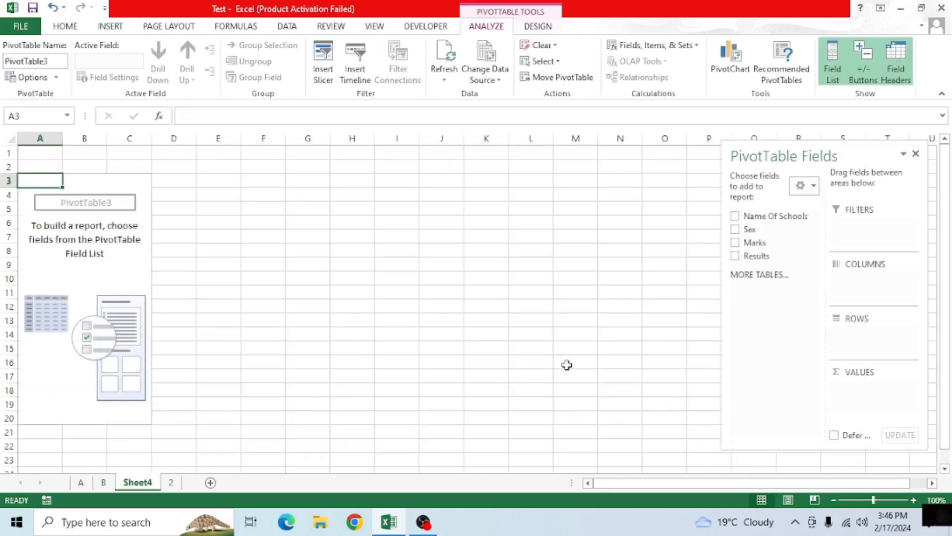
Lay out the new PivotTable with Name Of Schools as filter, Results as rows and Count of Results as values.
click(122, 273)
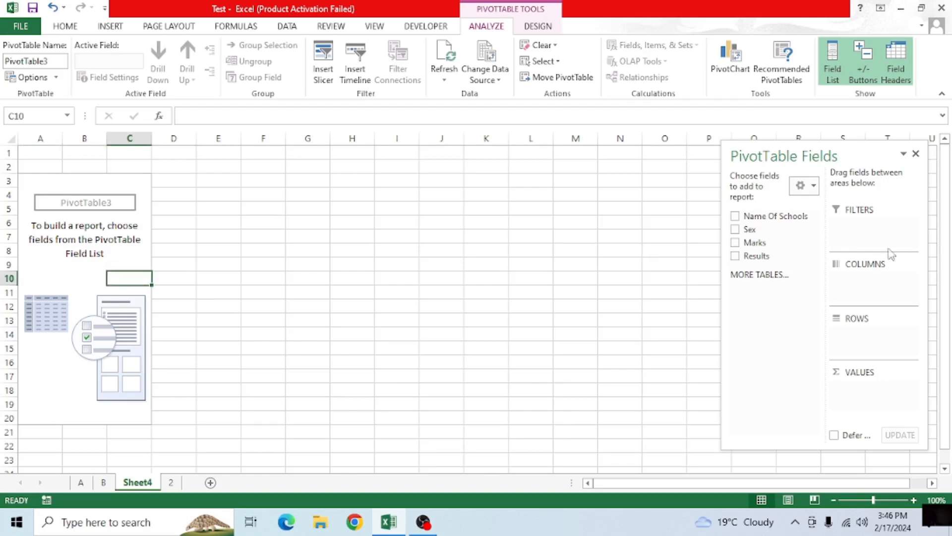
click(736, 215)
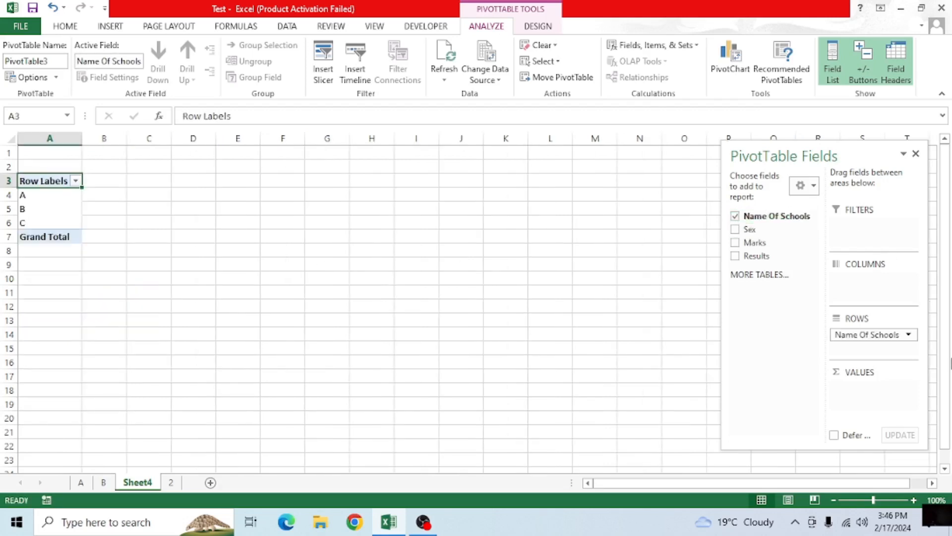
drag(862, 337, 877, 290)
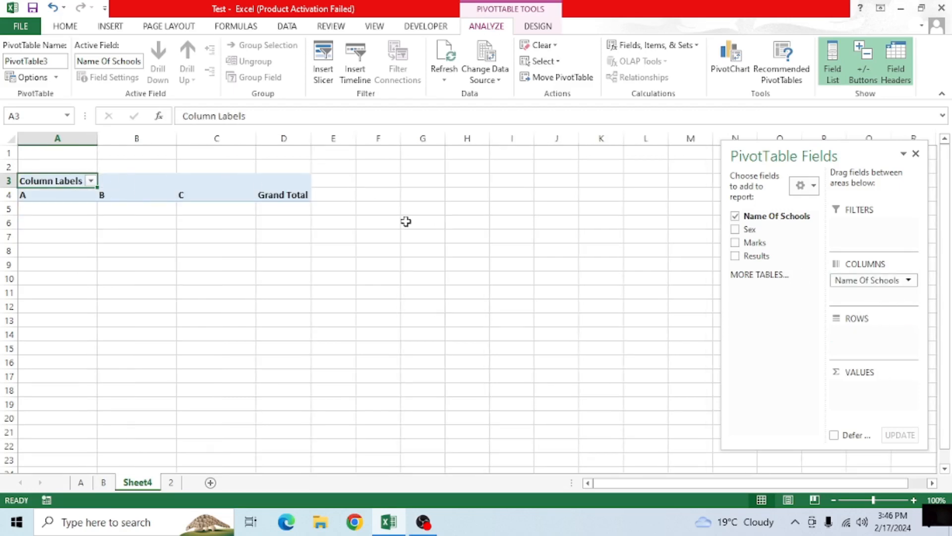
click(736, 257)
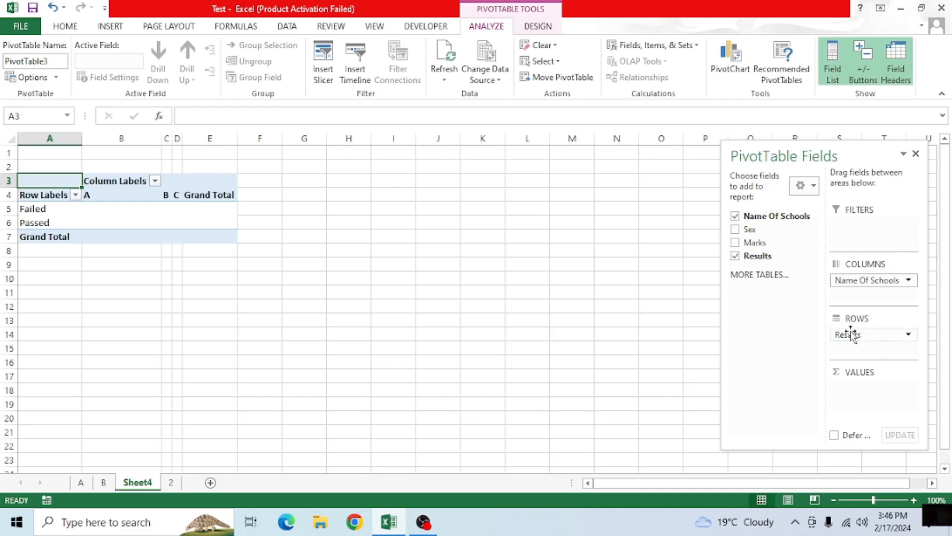
drag(755, 260, 851, 389)
drag(775, 218, 868, 238)
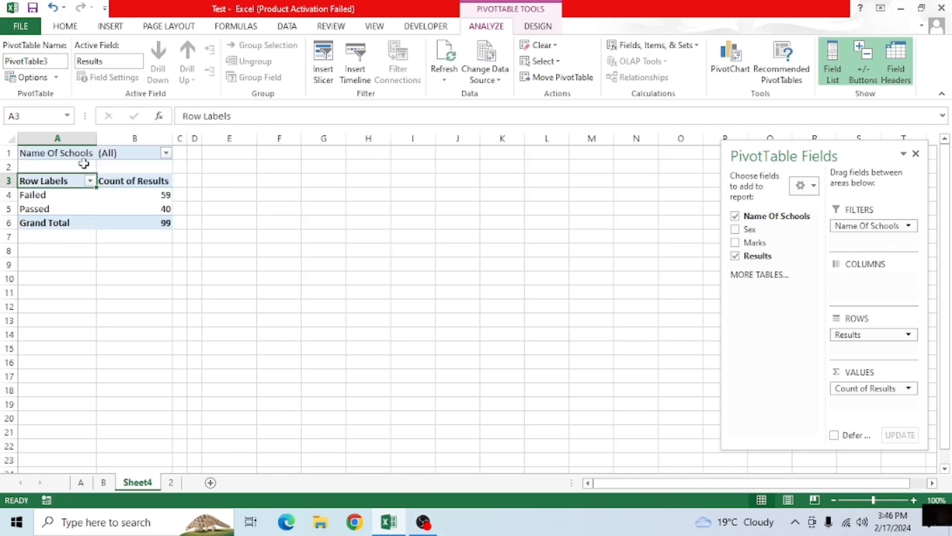
Filter the new PivotTable by Name Of Schools to show only school C.
click(166, 154)
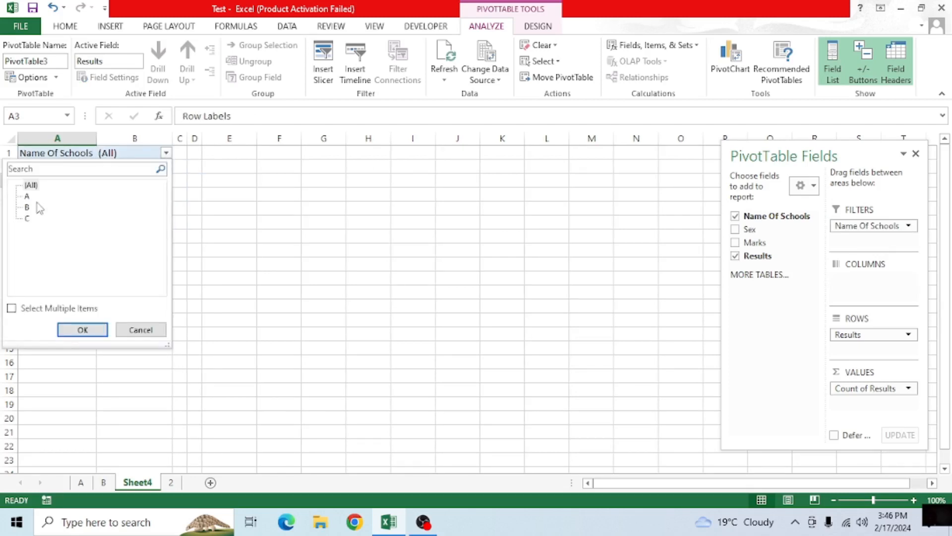
click(28, 218)
click(83, 330)
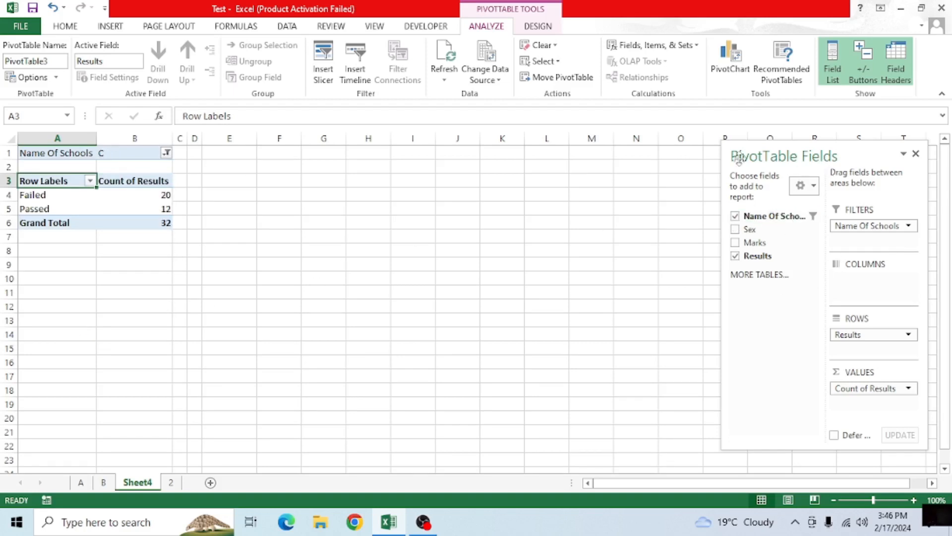
Insert a 3-D pie chart from the school C PivotTable and move it closer to the table.
click(142, 194)
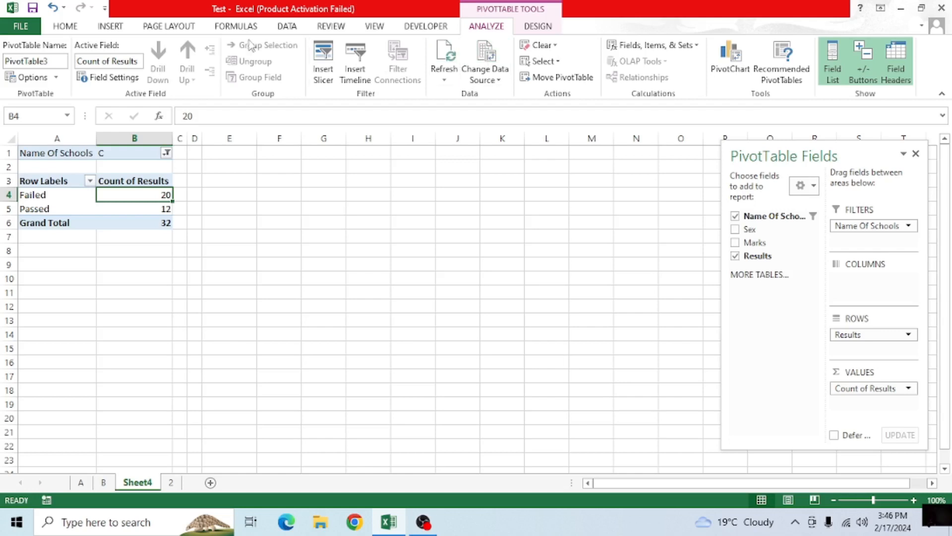
click(106, 26)
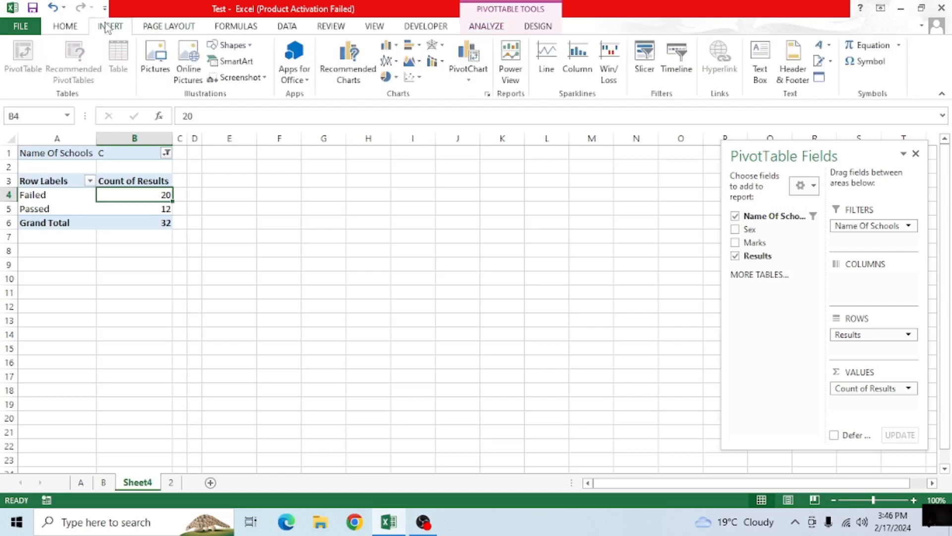
click(396, 78)
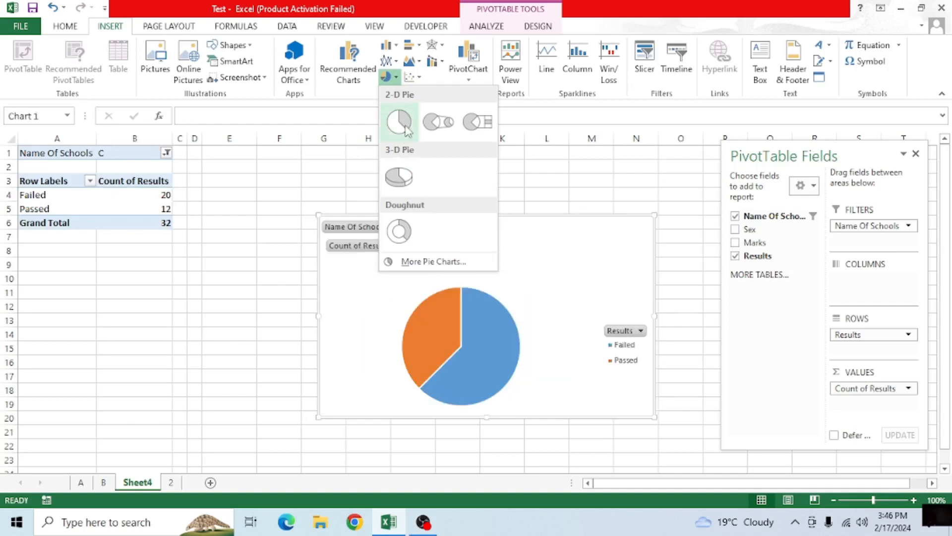
click(404, 177)
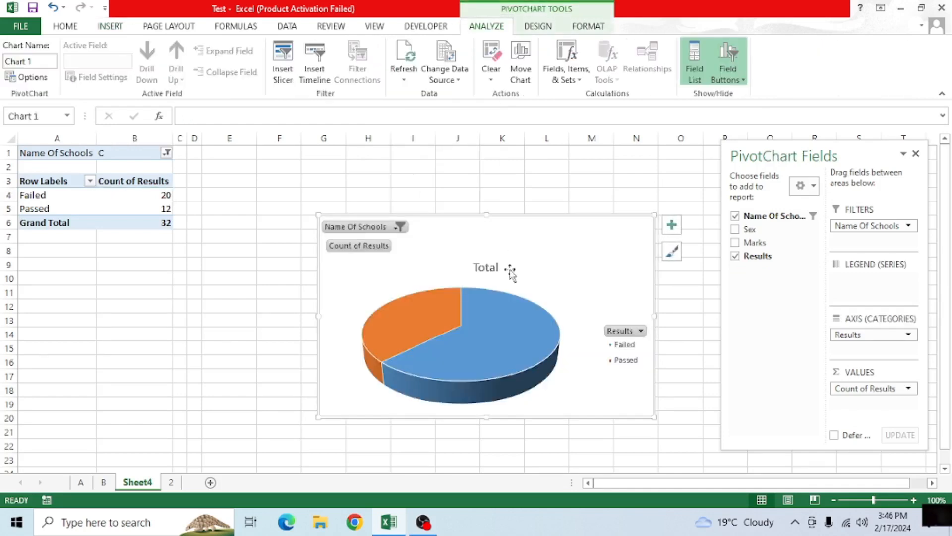
drag(518, 240, 460, 229)
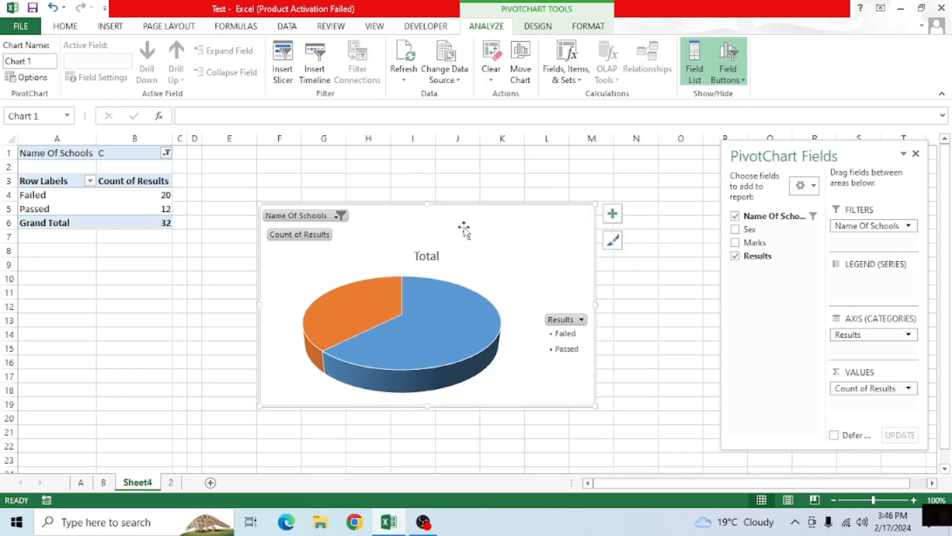
Add data labels to the school C pie chart and hide all field buttons on it.
right_click(437, 331)
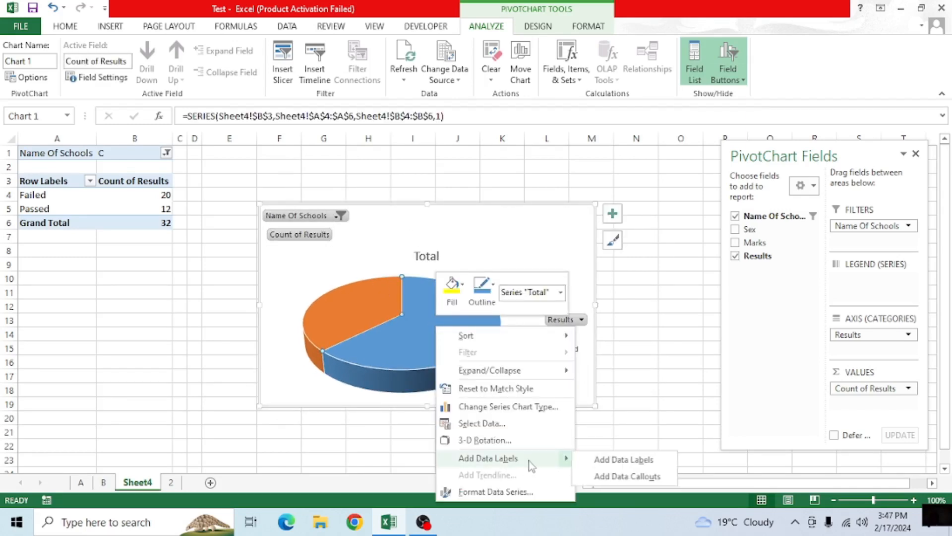
click(530, 460)
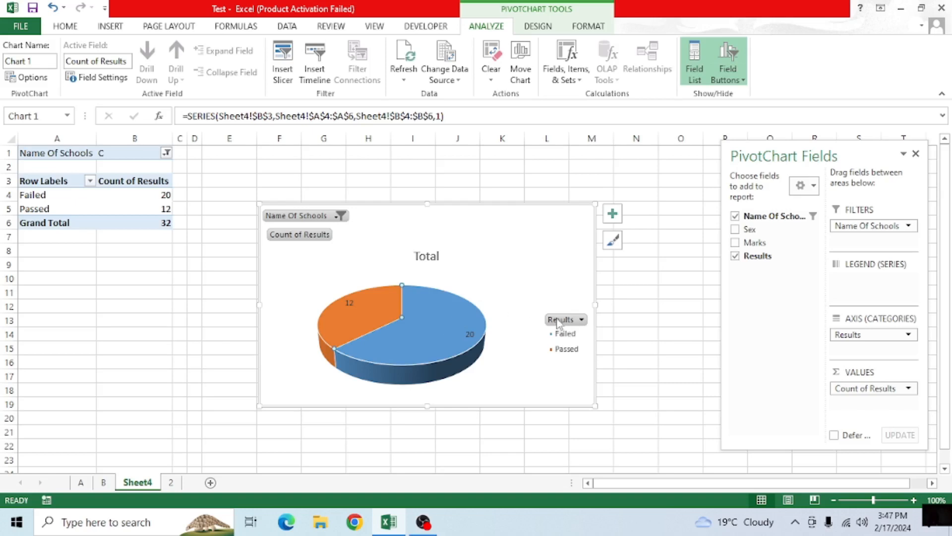
right_click(306, 221)
click(392, 372)
Keep the pie chart's title above the chart and change its text to "C Results".
click(434, 222)
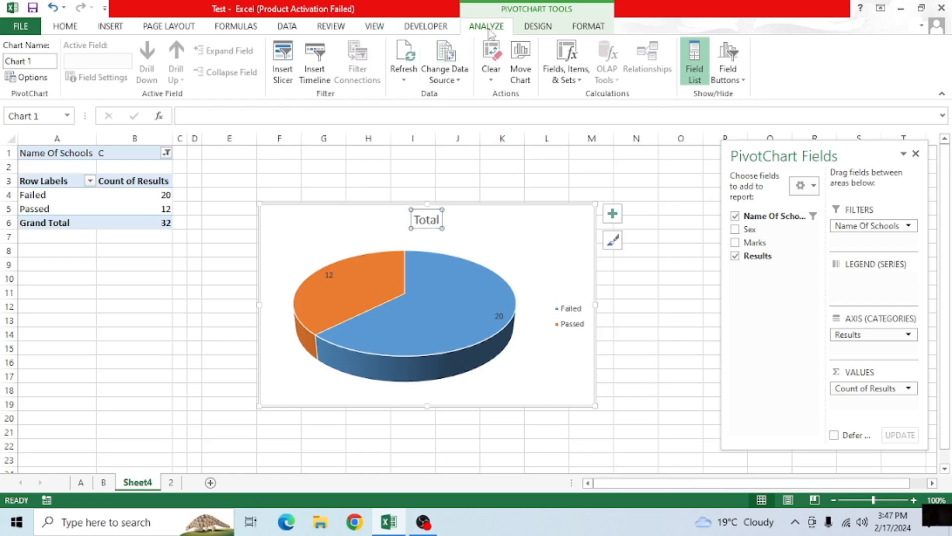
click(537, 27)
click(22, 59)
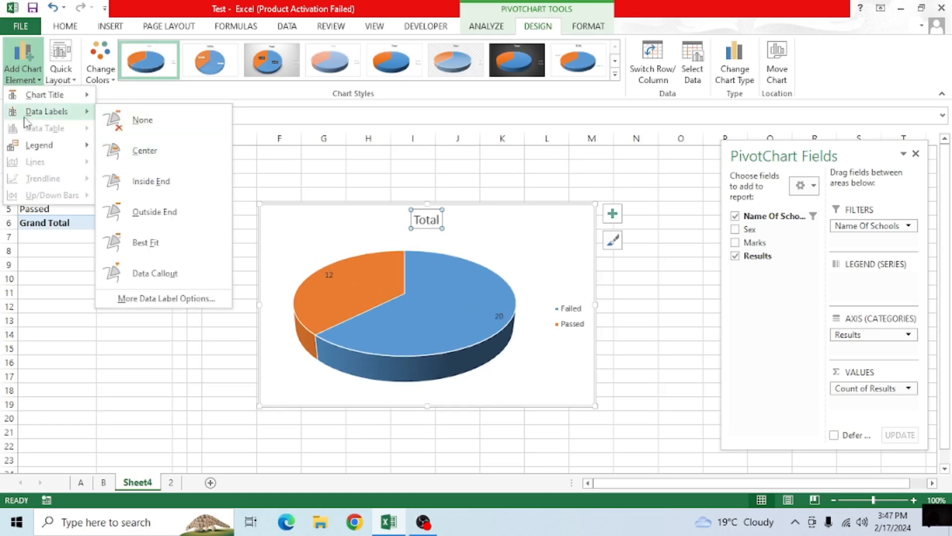
mouse_move(56, 103)
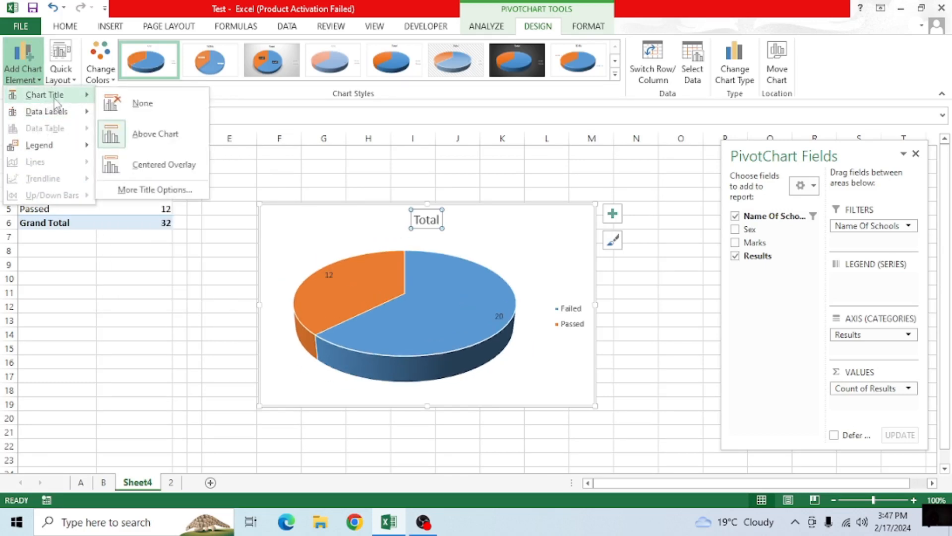
click(121, 145)
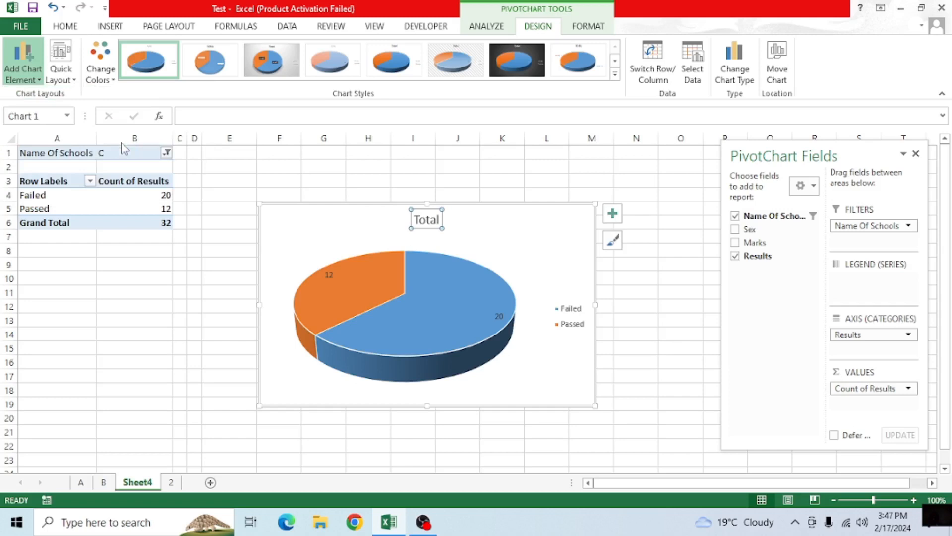
click(440, 219)
key(BackSpace)
key(BackSpace)
key(BackSpace)
key(BackSpace)
key(BackSpace)
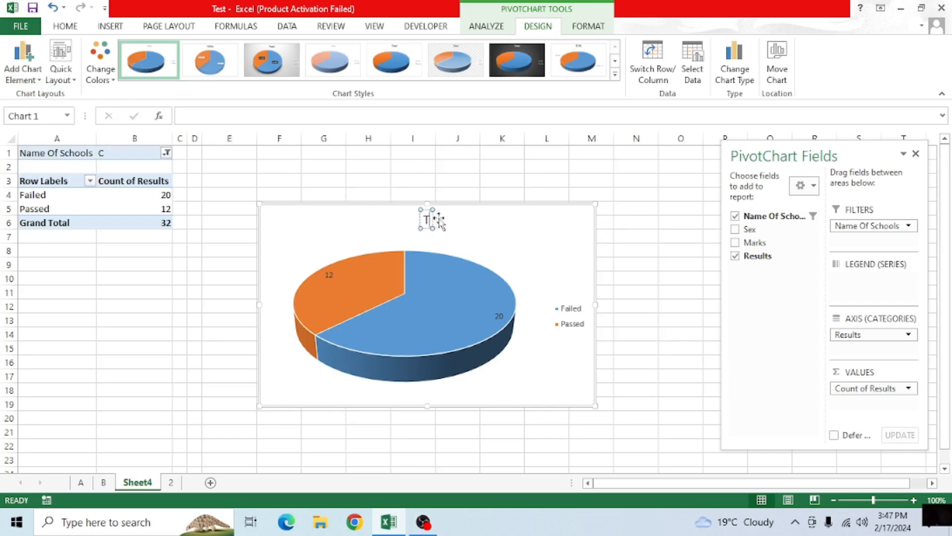
text(C Results)
click(536, 230)
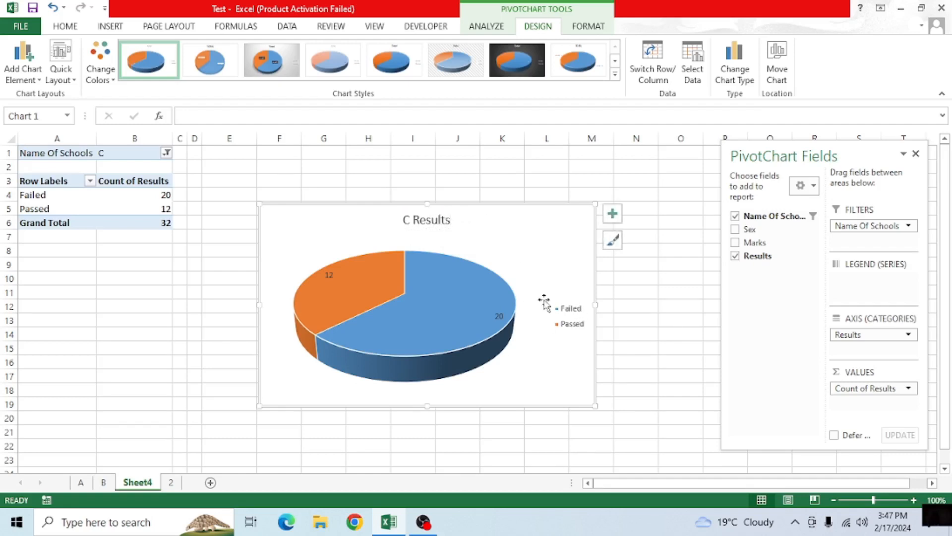
Format the pie chart's legend font as bold, size 10.3, and make the chart smaller.
click(500, 316)
click(571, 310)
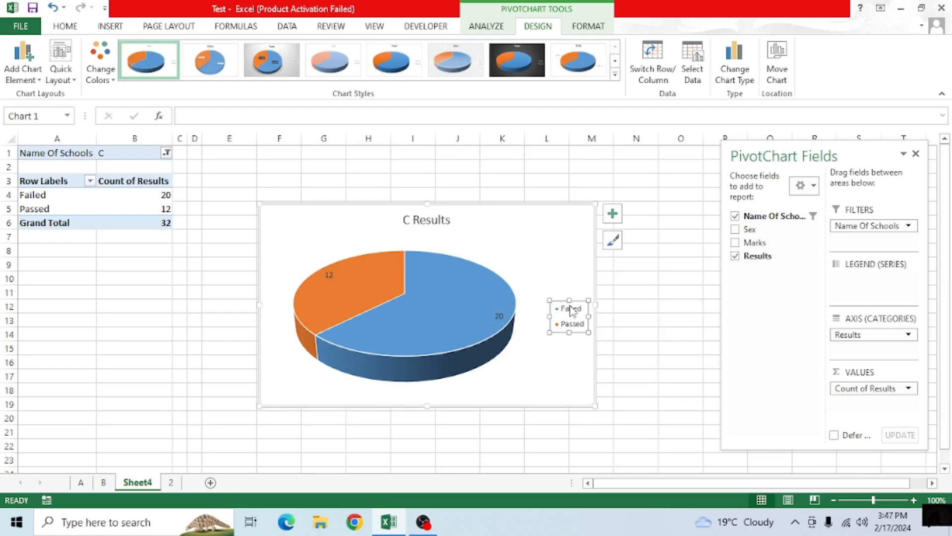
right_click(571, 311)
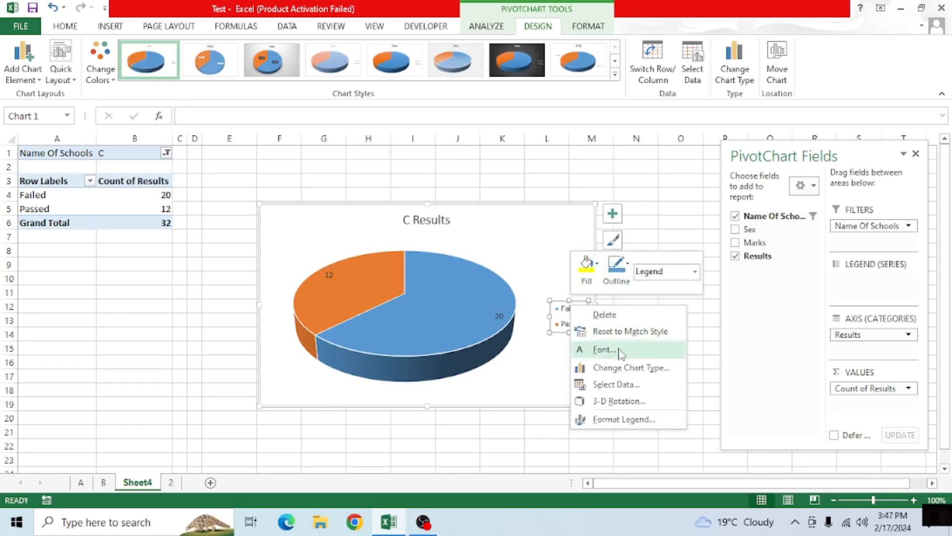
click(603, 349)
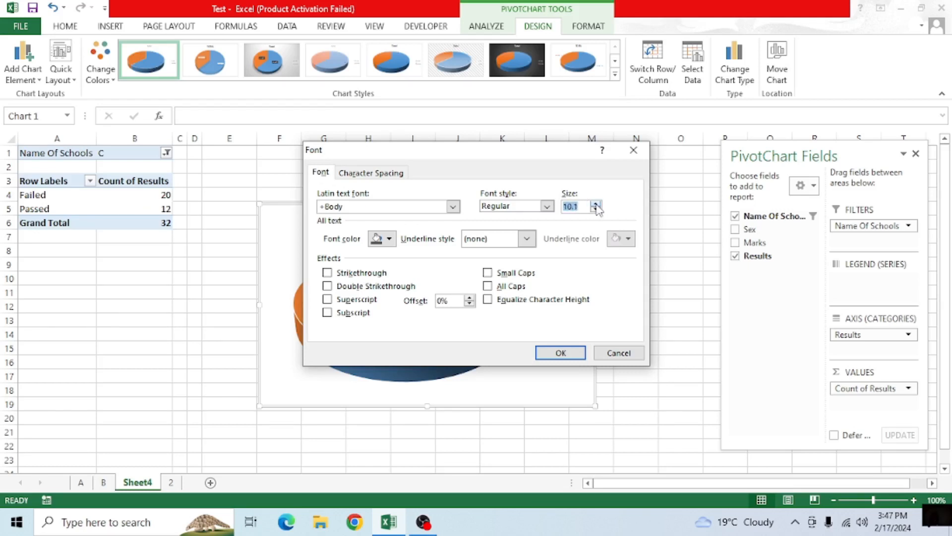
click(547, 206)
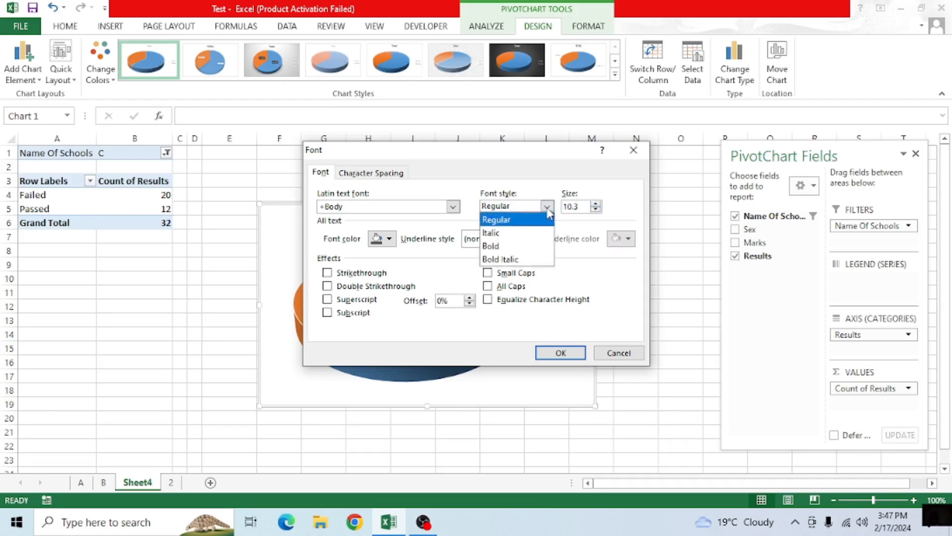
click(494, 247)
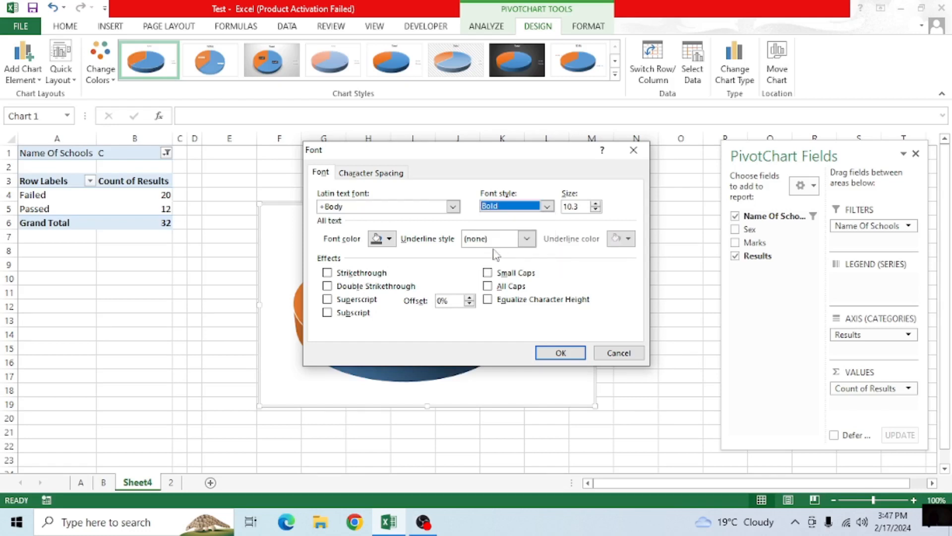
click(570, 353)
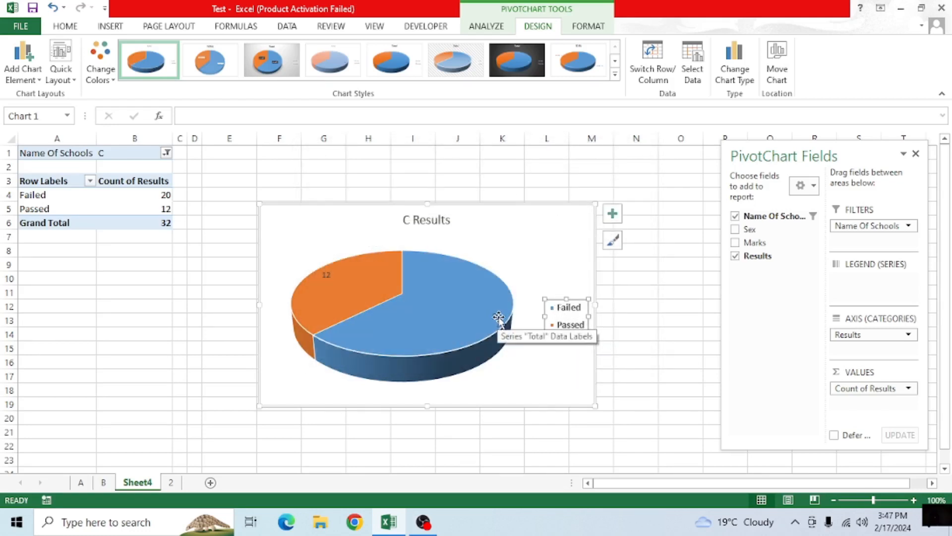
click(559, 256)
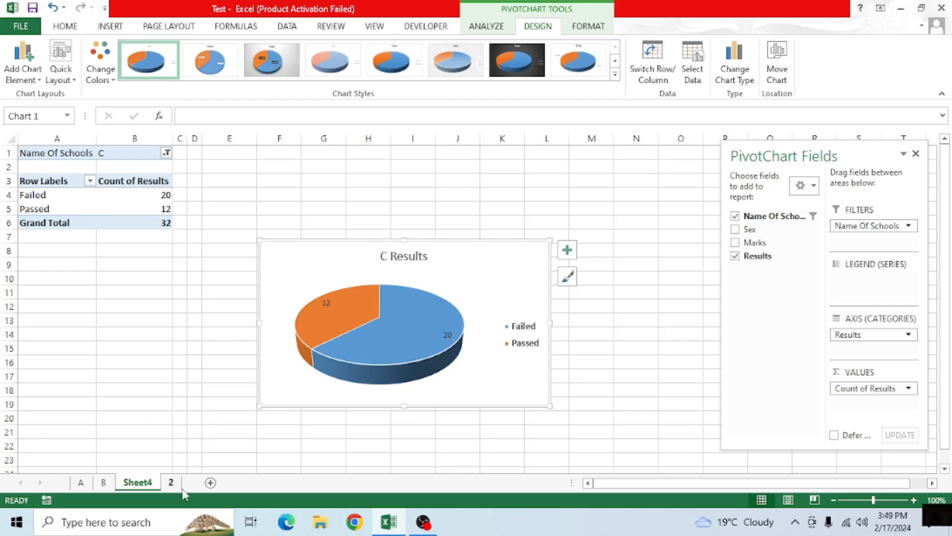
Rename the school C PivotTable worksheet, Sheet4, as C.
double_click(138, 482)
key(BackSpace)
text(C)
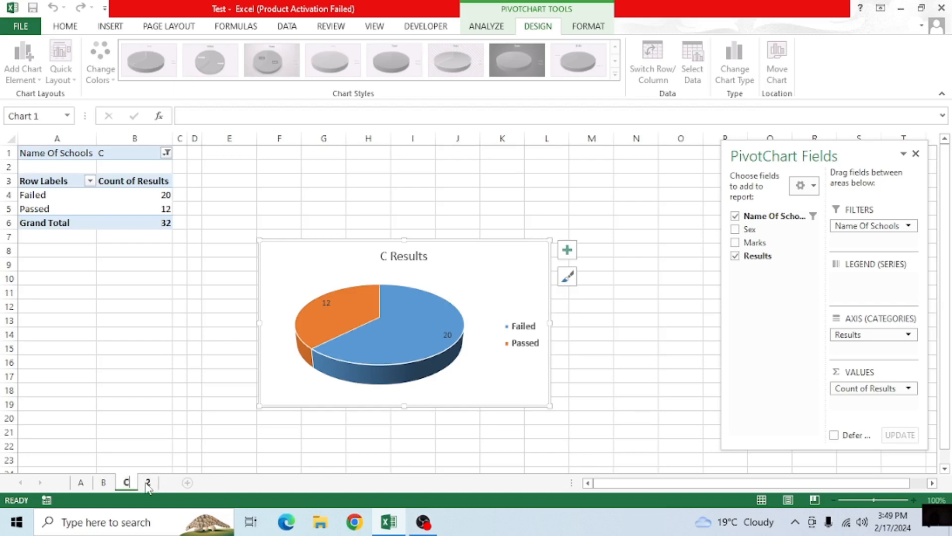
click(342, 431)
drag(123, 326, 478, 270)
click(478, 270)
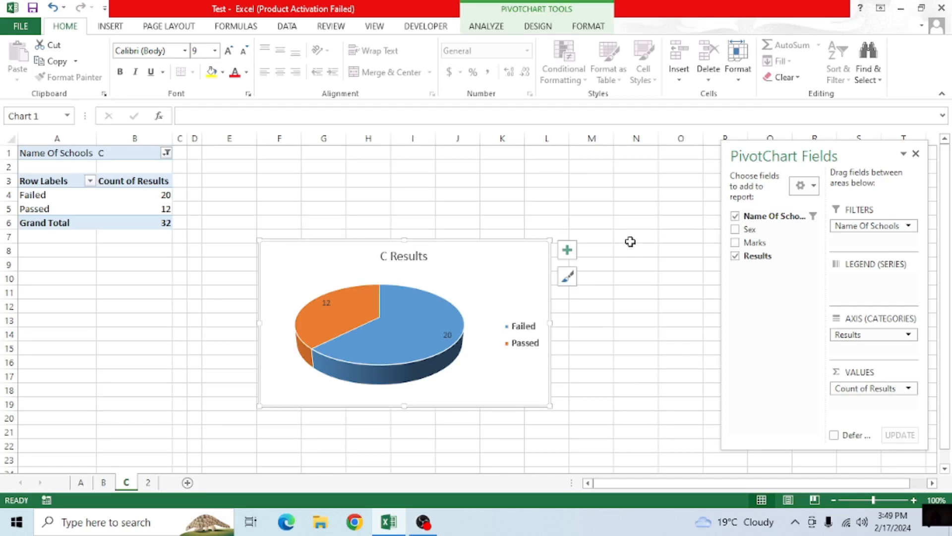
Add a new worksheet after sheet C and name it DB.
click(104, 482)
click(80, 482)
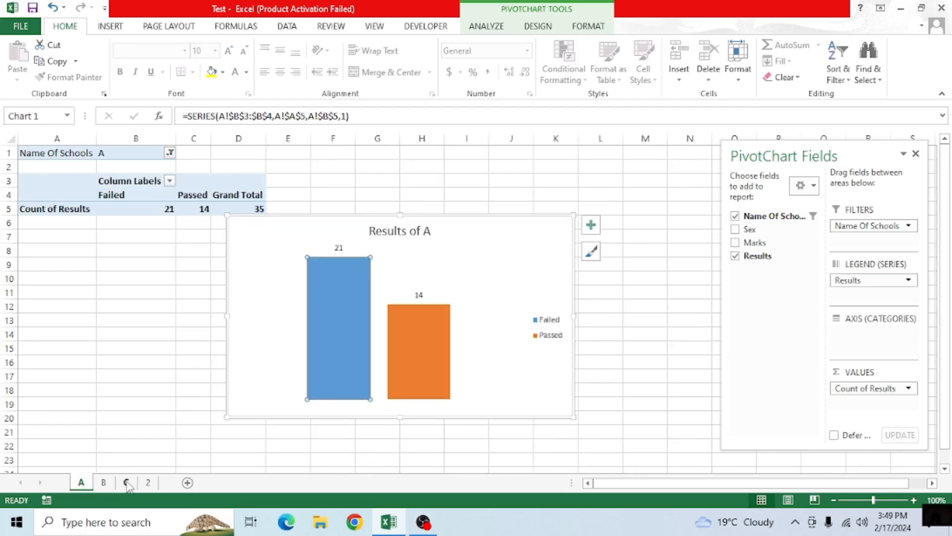
click(126, 483)
click(188, 483)
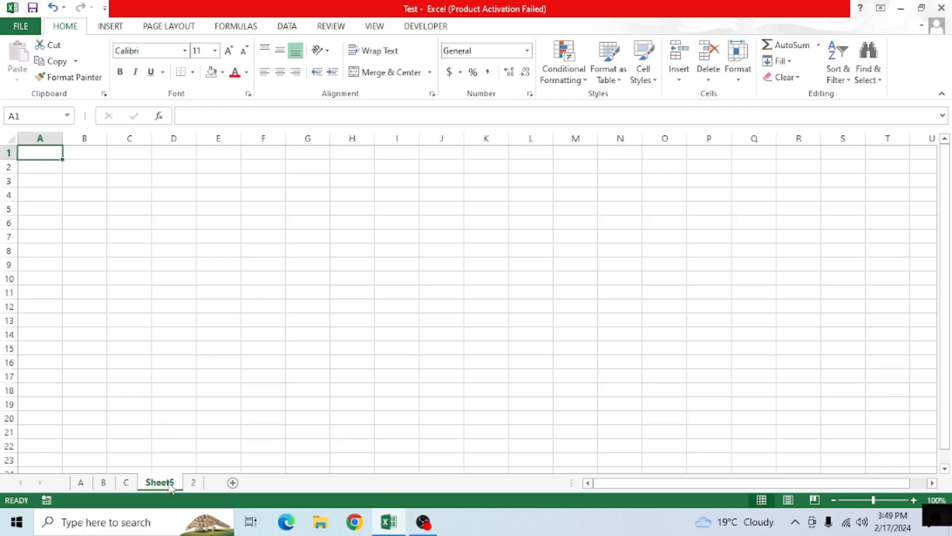
key(BackSpace)
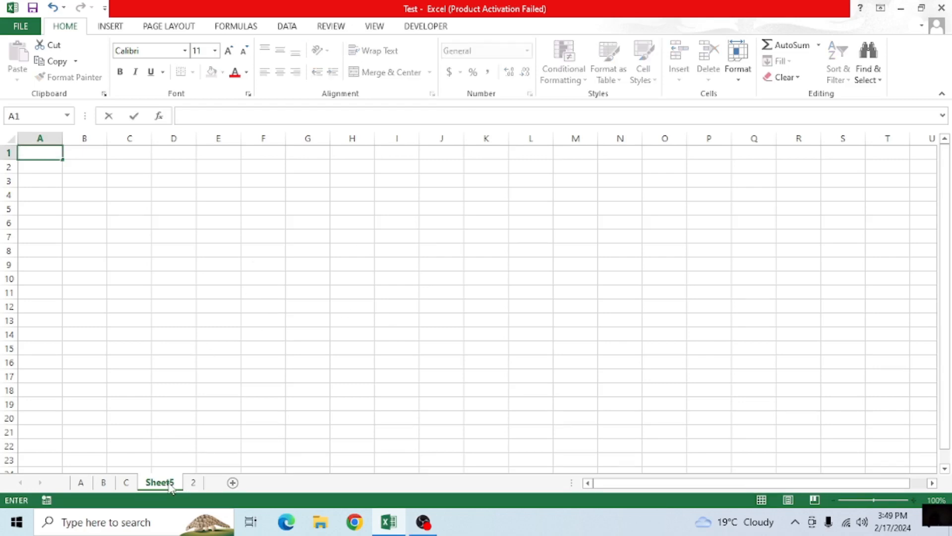
double_click(169, 482)
key(BackSpace)
text(DB)
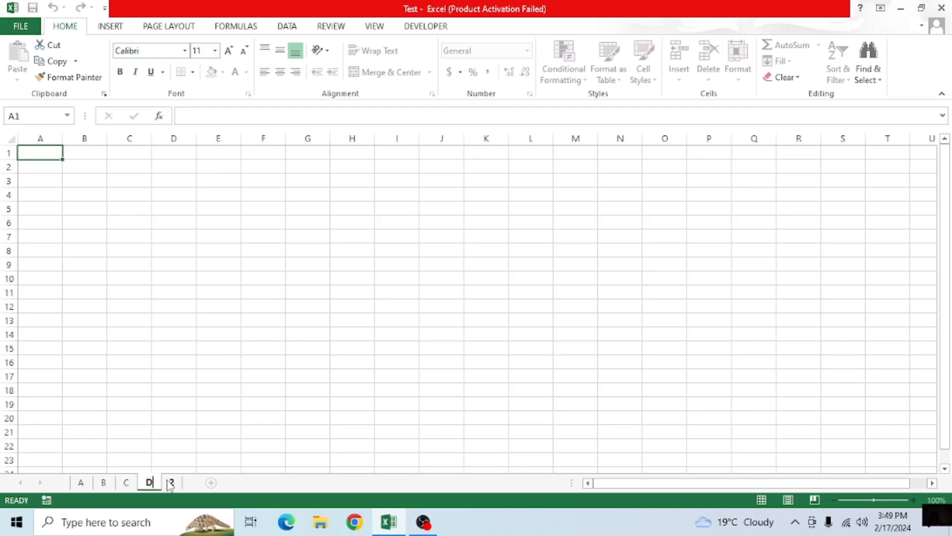
click(243, 363)
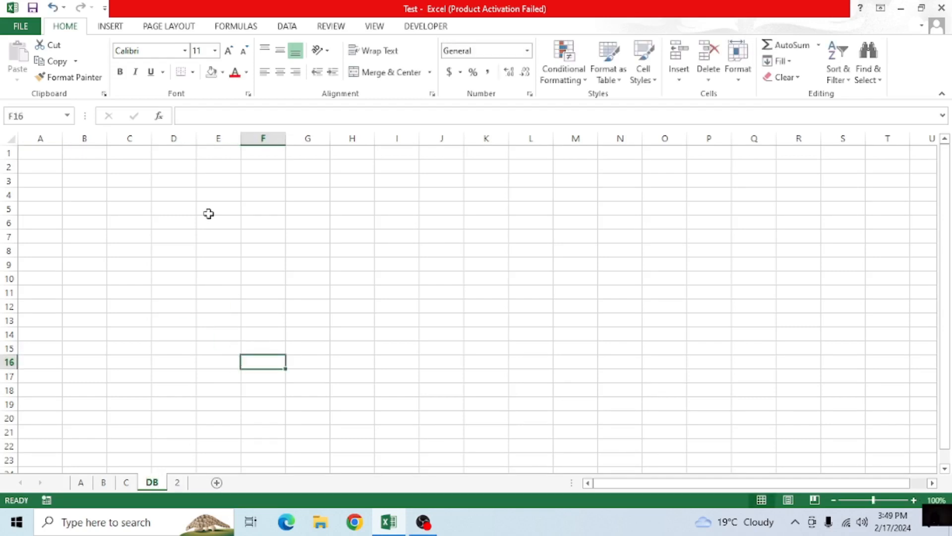
Turn off the gridlines on the DB worksheet.
click(210, 211)
click(341, 31)
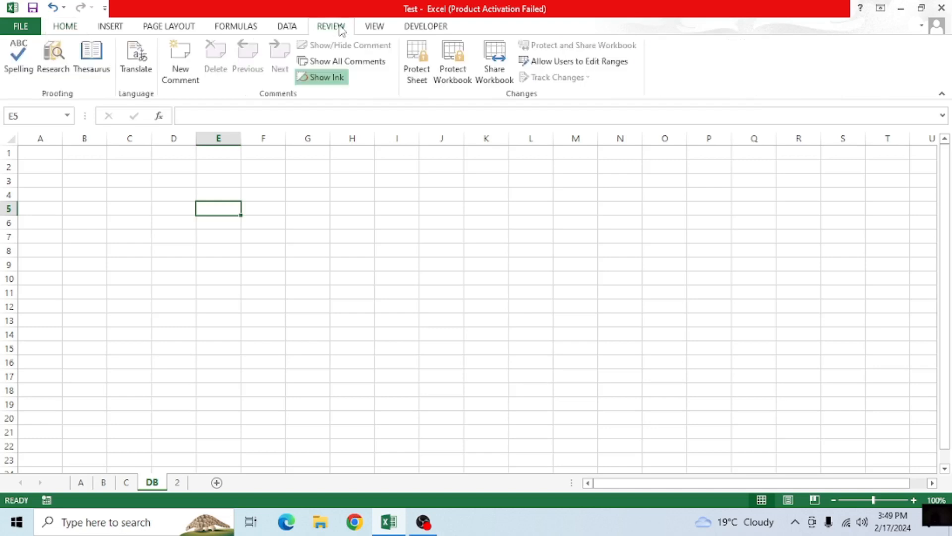
click(375, 28)
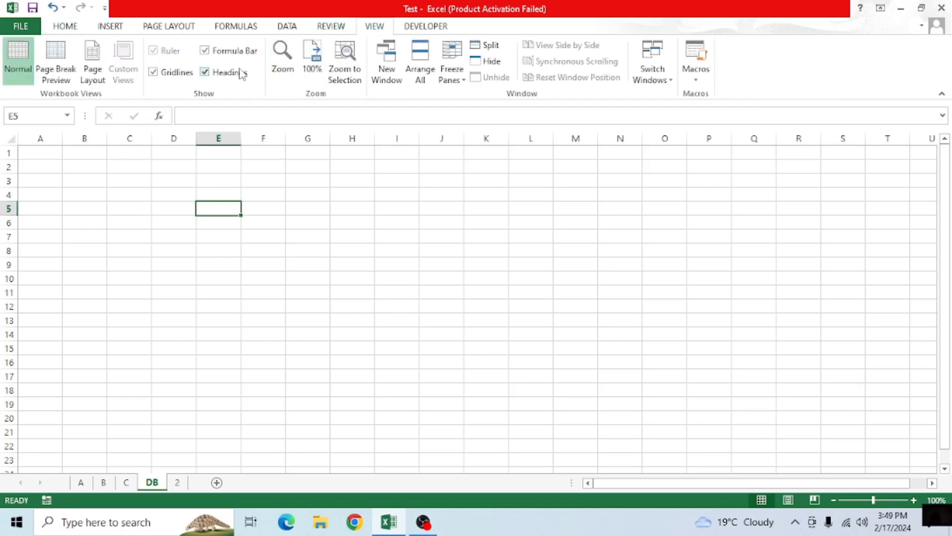
click(154, 73)
click(312, 212)
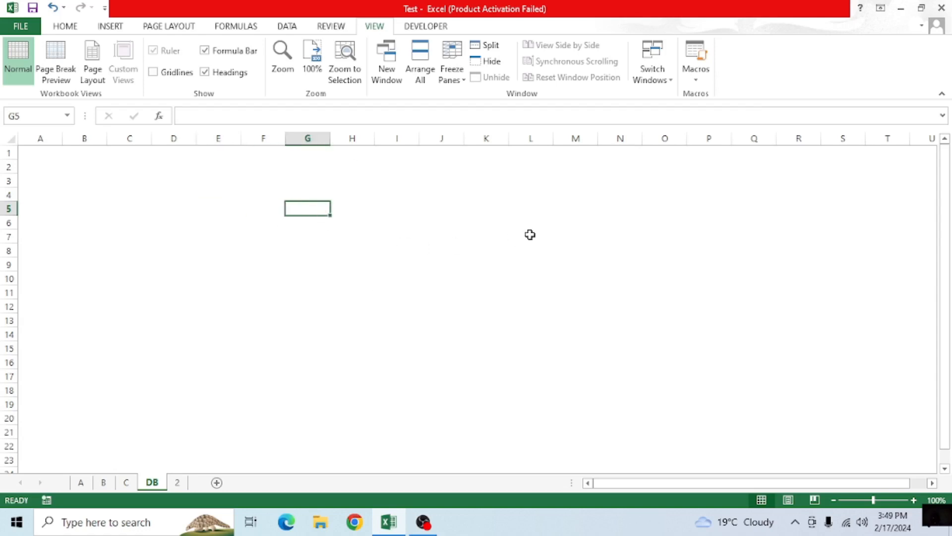
click(529, 233)
click(350, 230)
click(188, 232)
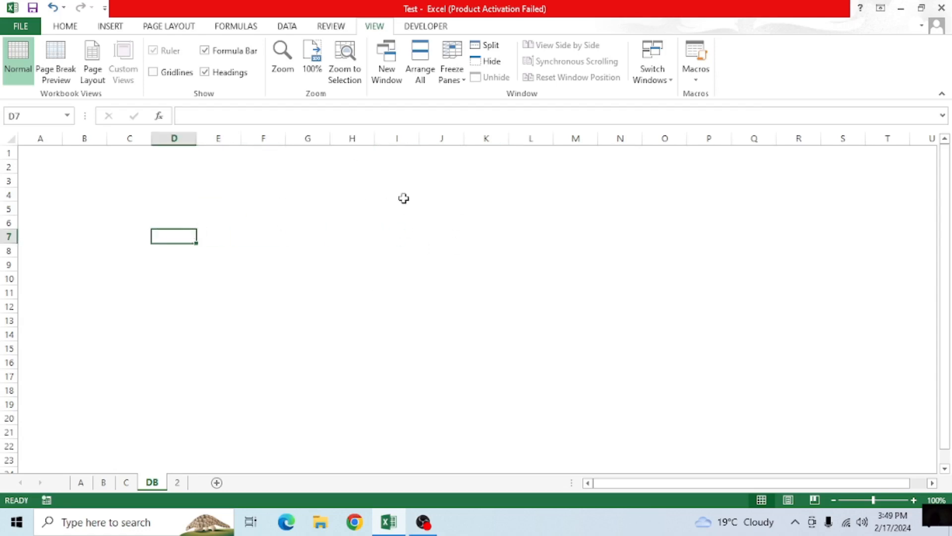
click(404, 198)
click(278, 191)
click(237, 266)
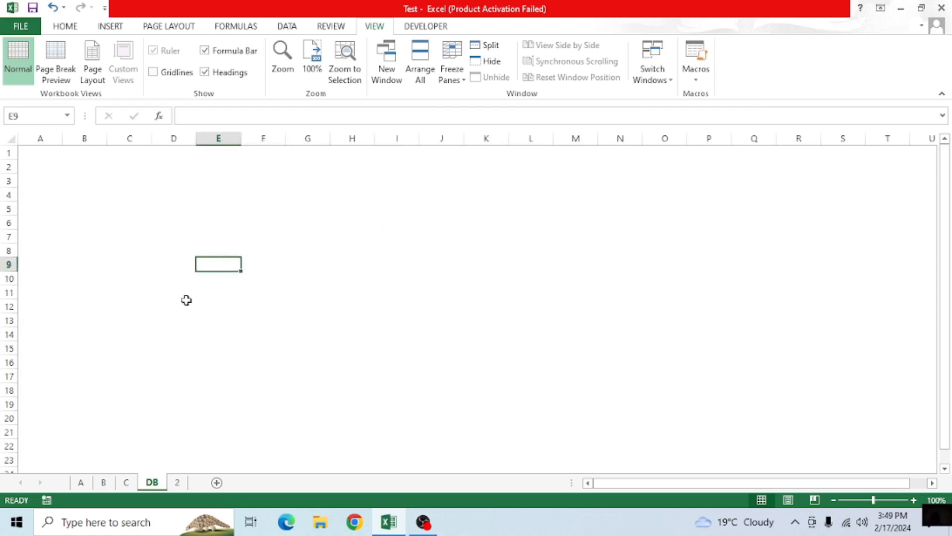
Copy the "Results of A" chart from sheet A and paste it into the DB sheet at cell C5.
click(81, 483)
click(505, 259)
click(544, 251)
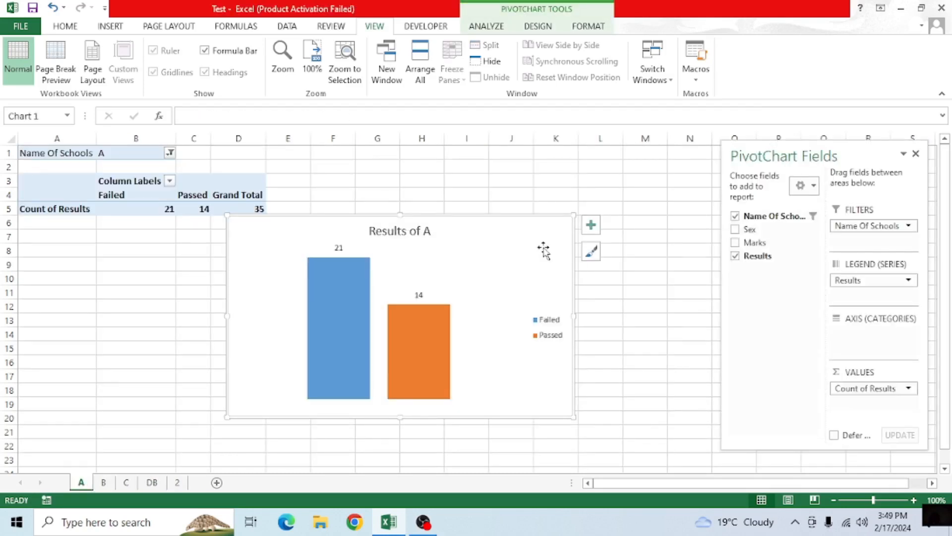
click(159, 485)
click(129, 206)
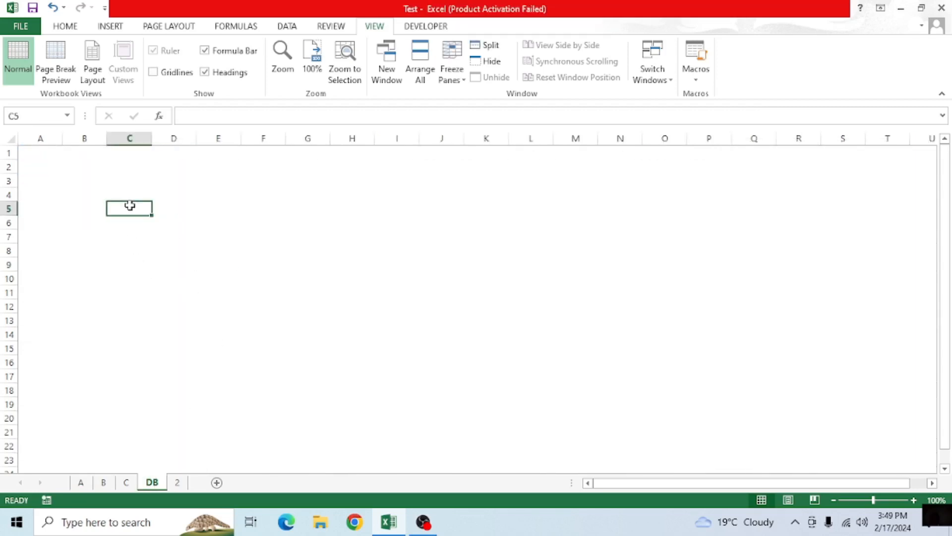
key(ctrl+v)
Shrink the pasted "Results of A" chart and position it over about cells A6 to G15.
drag(453, 199, 396, 225)
click(336, 253)
drag(296, 230, 310, 245)
click(381, 254)
mouse_move(395, 224)
mouse_down()
mouse_move(382, 284)
mouse_move(385, 269)
mouse_move(280, 239)
mouse_up()
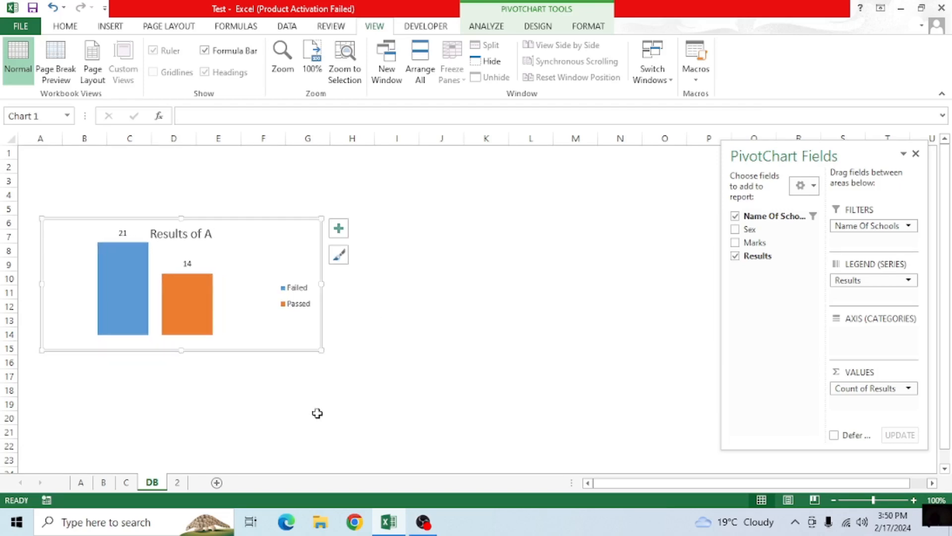
Copy the "B Results" chart from sheet B and paste it into the DB sheet at cell J6.
click(107, 482)
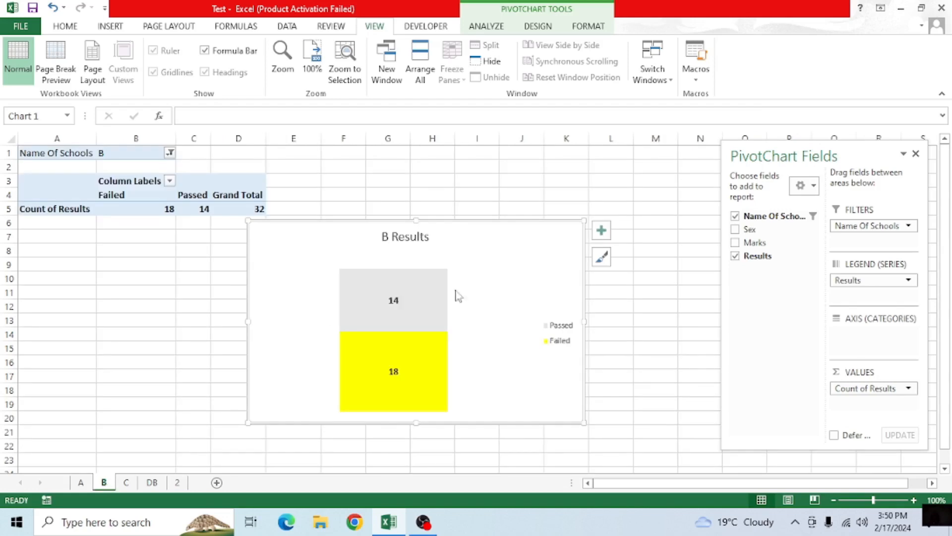
click(503, 257)
click(577, 248)
click(156, 488)
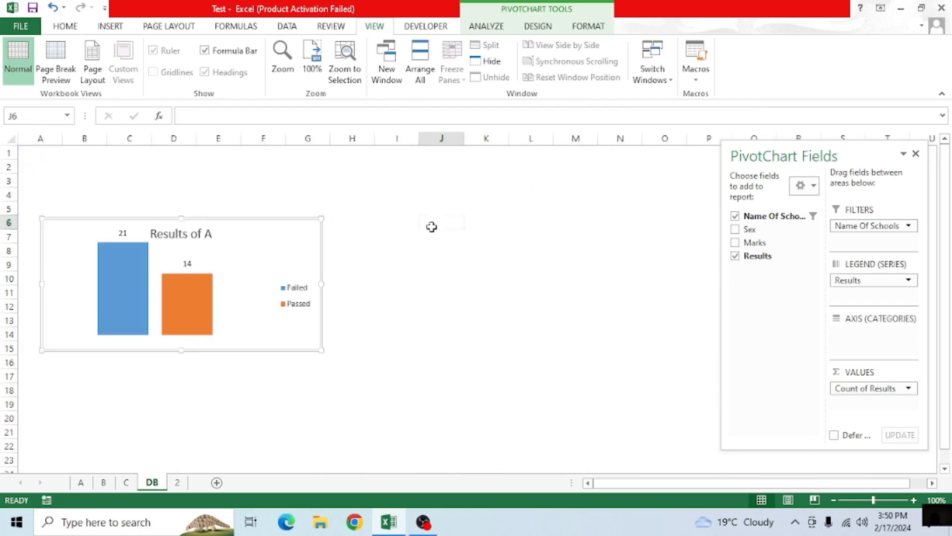
click(432, 226)
key(ctrl+v)
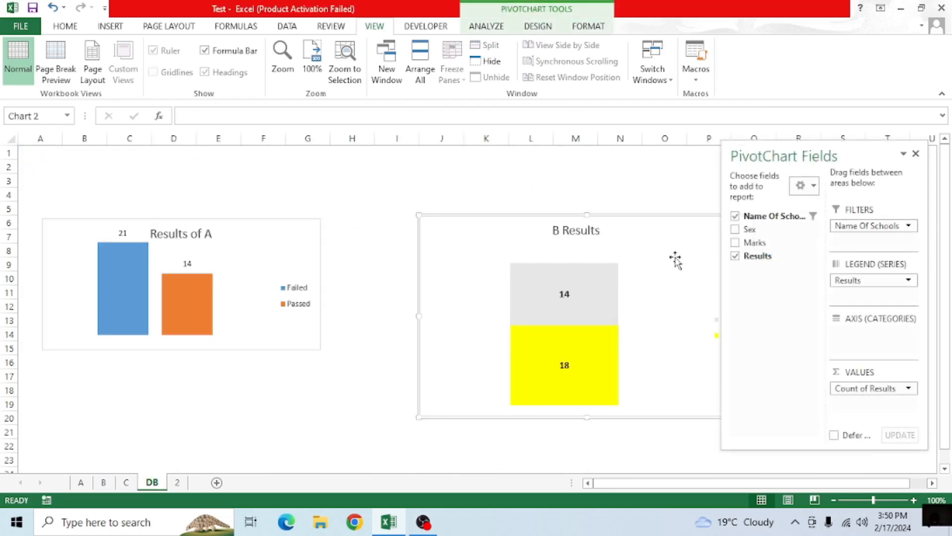
Close the PivotChart field list, shrink the "B Results" chart and place it directly beside the "Results of A" chart.
click(916, 154)
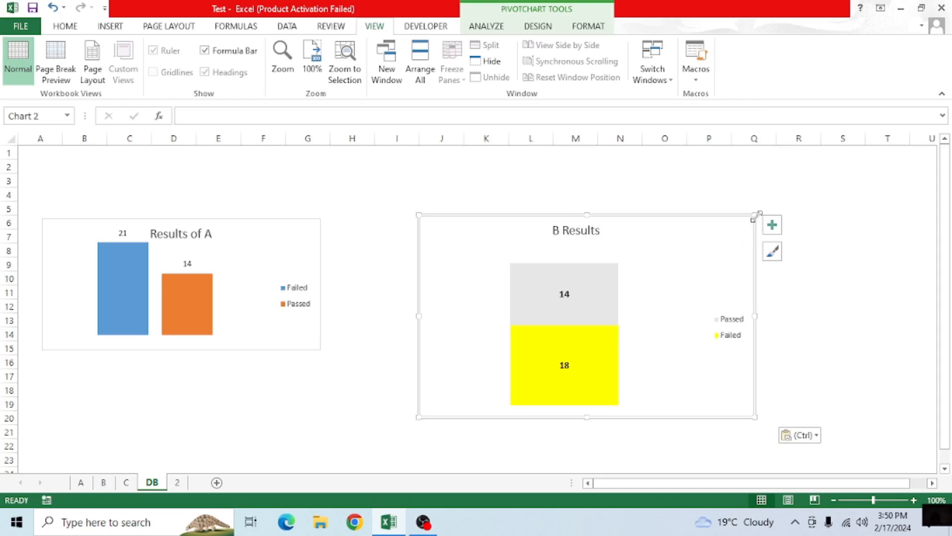
drag(756, 215, 695, 274)
drag(631, 311, 532, 248)
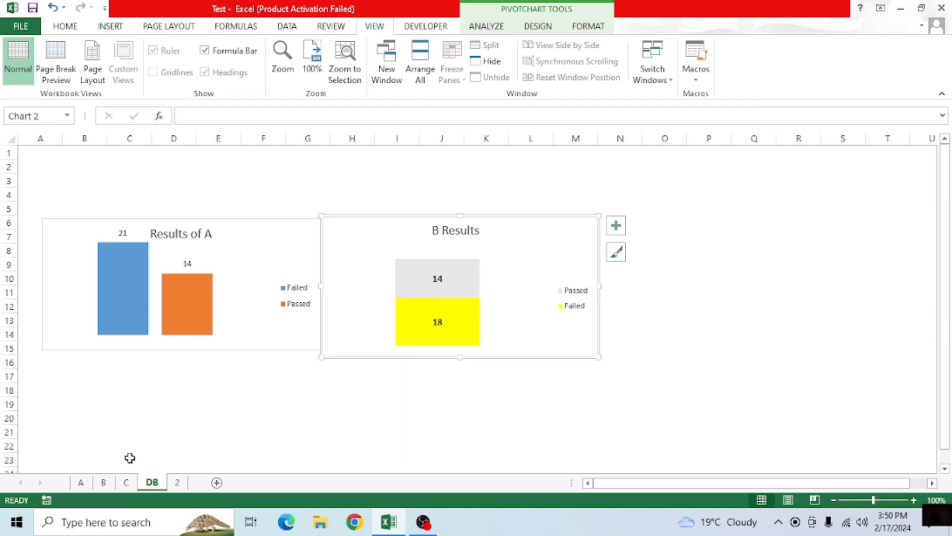
Copy the "C Results" chart from sheet C and paste it into the DB sheet at cell F17.
click(125, 483)
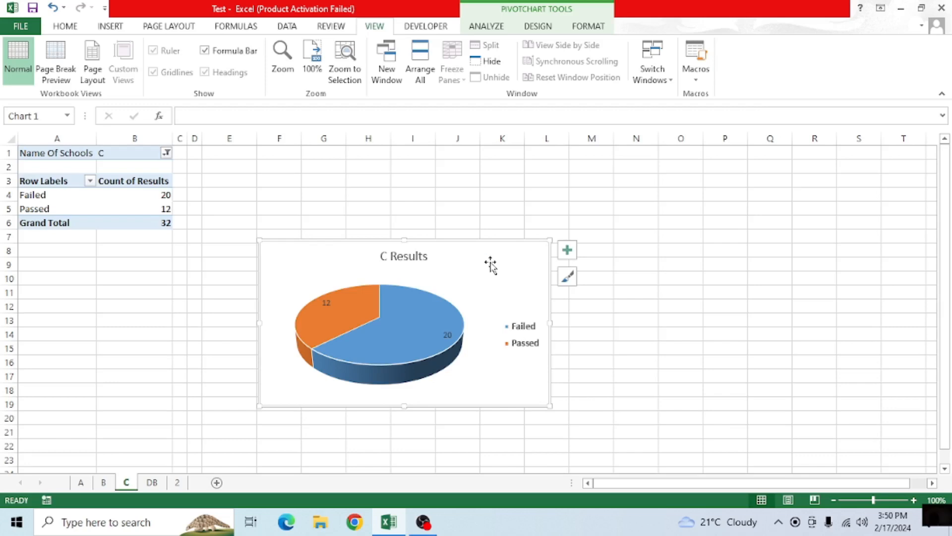
click(152, 483)
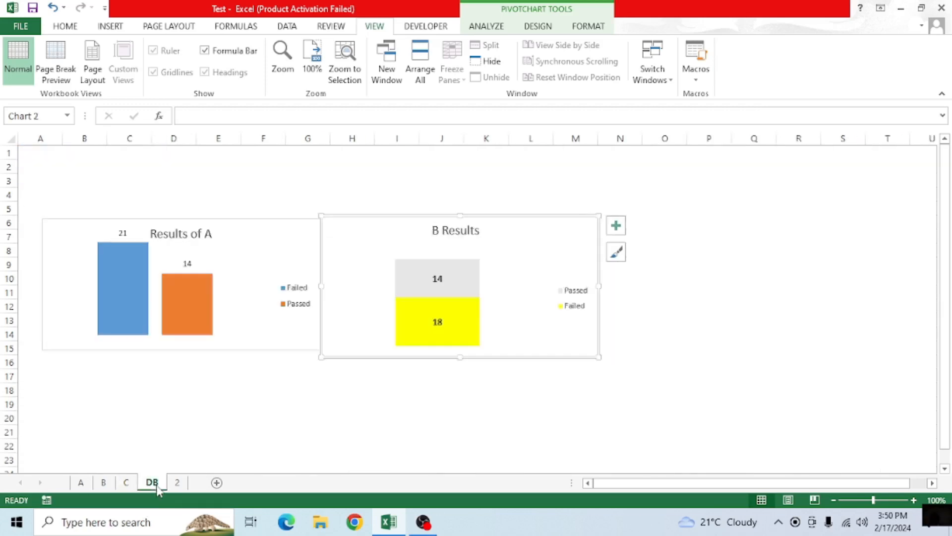
click(282, 377)
key(ctrl+v)
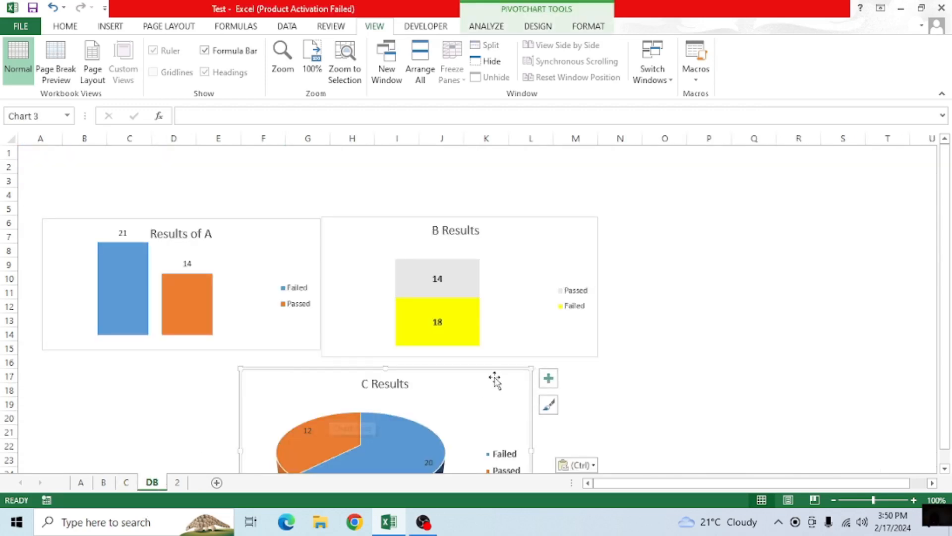
Shrink and reposition the "C Results" chart to start in column D at row 17, and shorten the "B Results" chart to end at row 15.
mouse_move(529, 367)
mouse_down()
mouse_move(513, 387)
mouse_move(417, 378)
mouse_up()
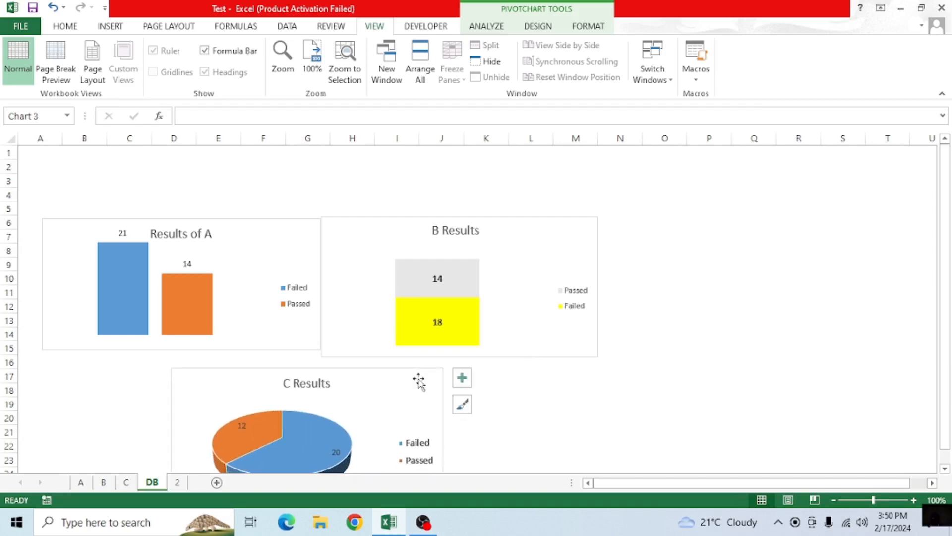
click(536, 313)
drag(599, 356, 597, 352)
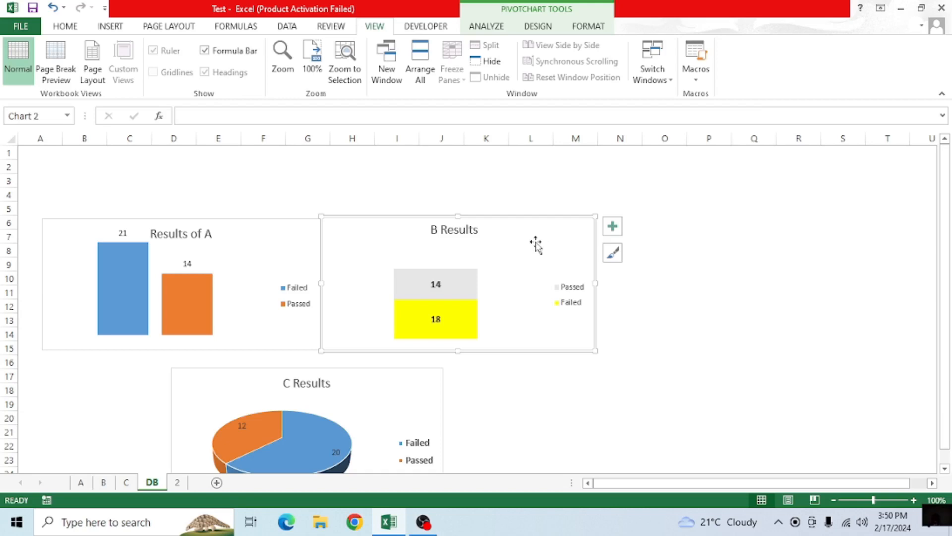
click(386, 181)
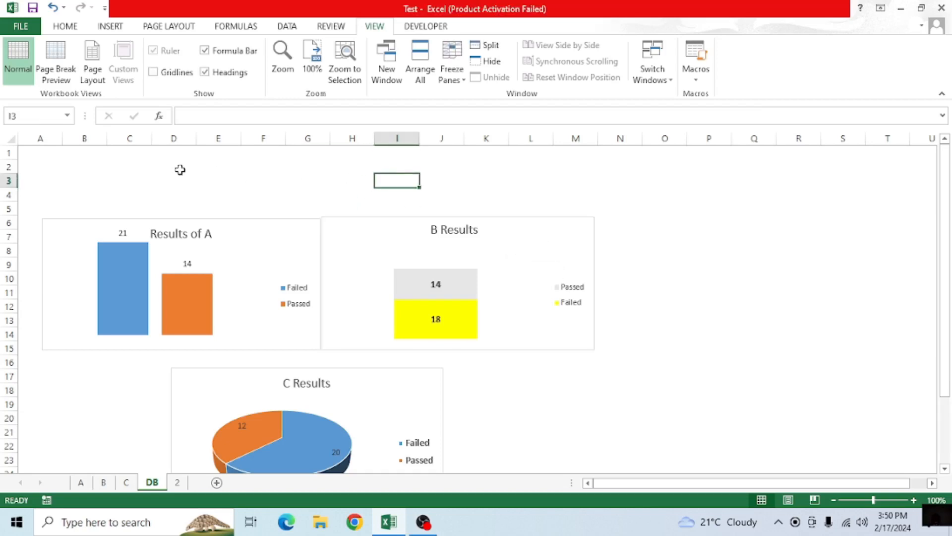
Fill cells C1:N3 above the charts with the standard Orange color as a title banner.
click(149, 158)
drag(257, 193, 615, 189)
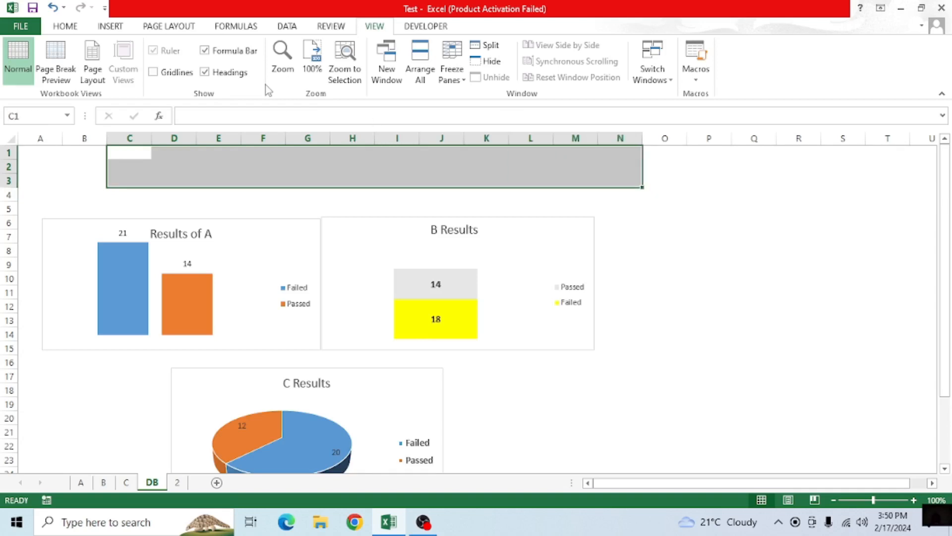
click(59, 27)
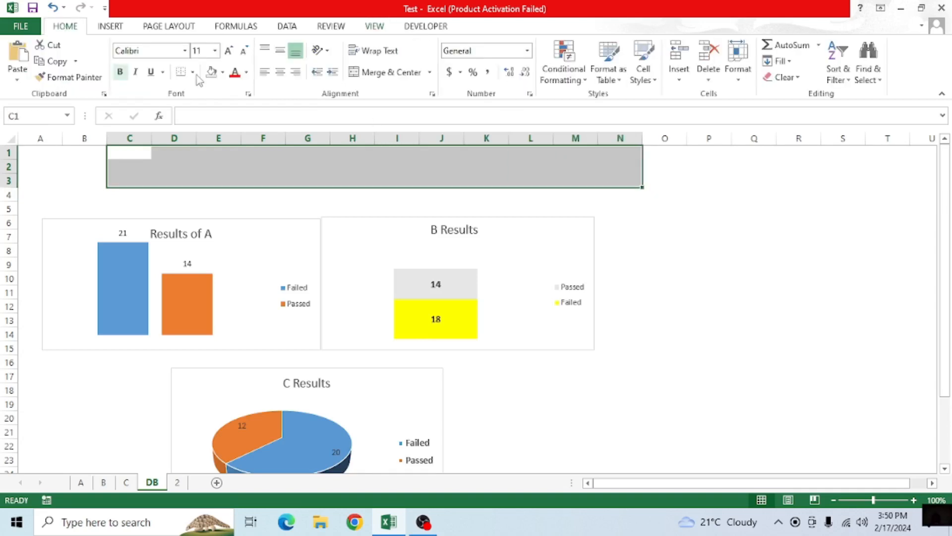
click(224, 73)
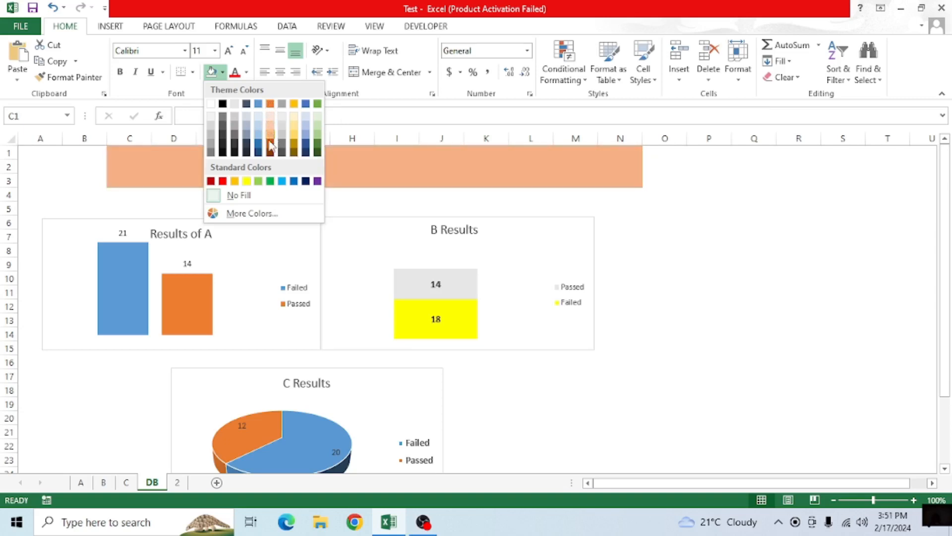
click(235, 181)
Enter the title SCHOOL DAHBOAD in cell I2 of the orange banner.
click(380, 166)
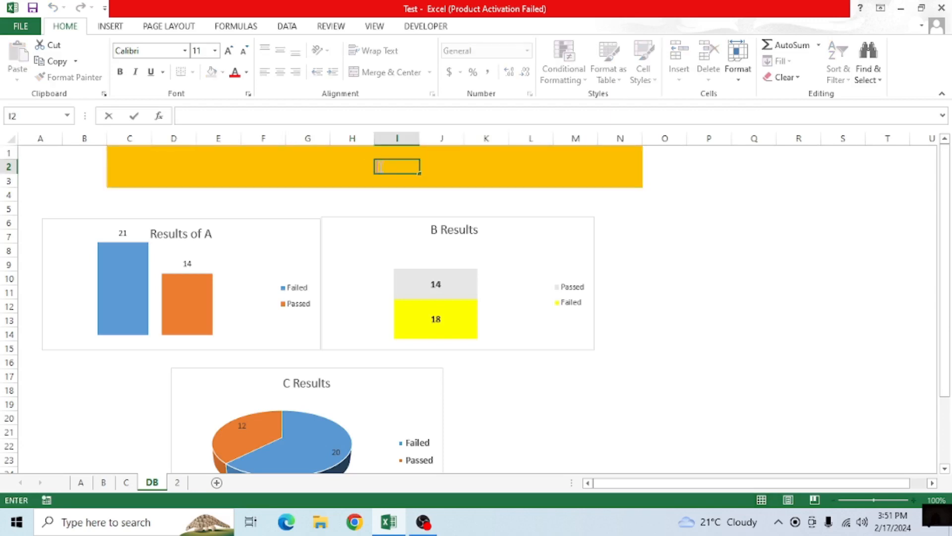
text(OOL DAHBOADS)
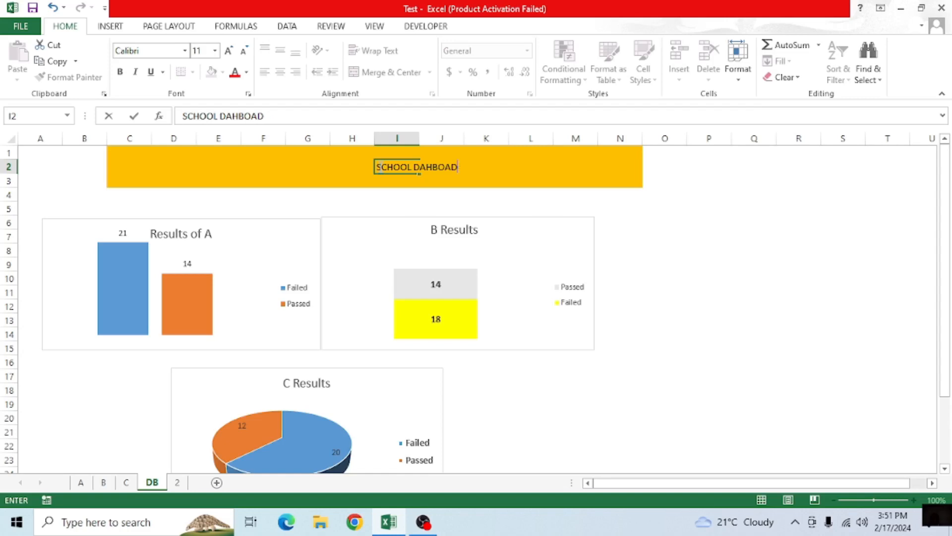
click(676, 219)
Merge and center the title across cells I2:J2, and make it bold at font size 20.
click(457, 167)
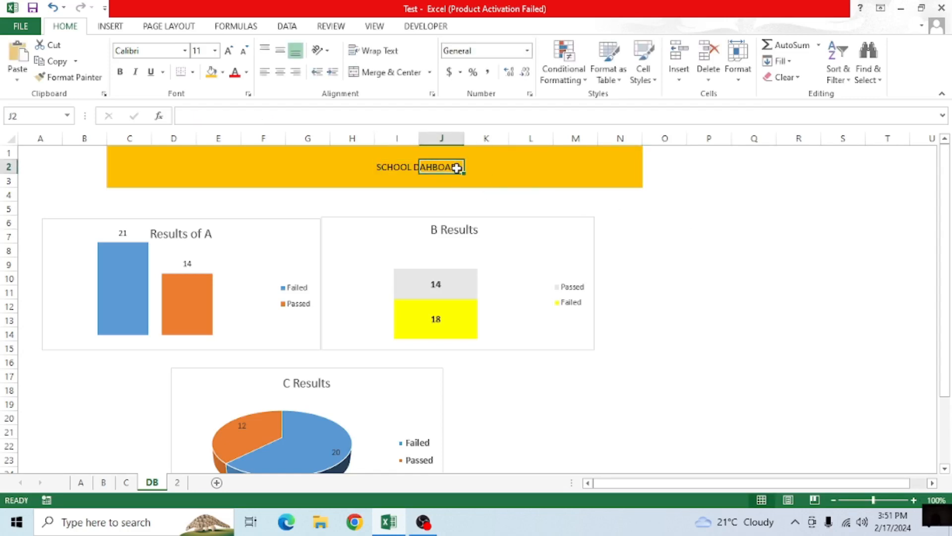
drag(460, 167, 393, 170)
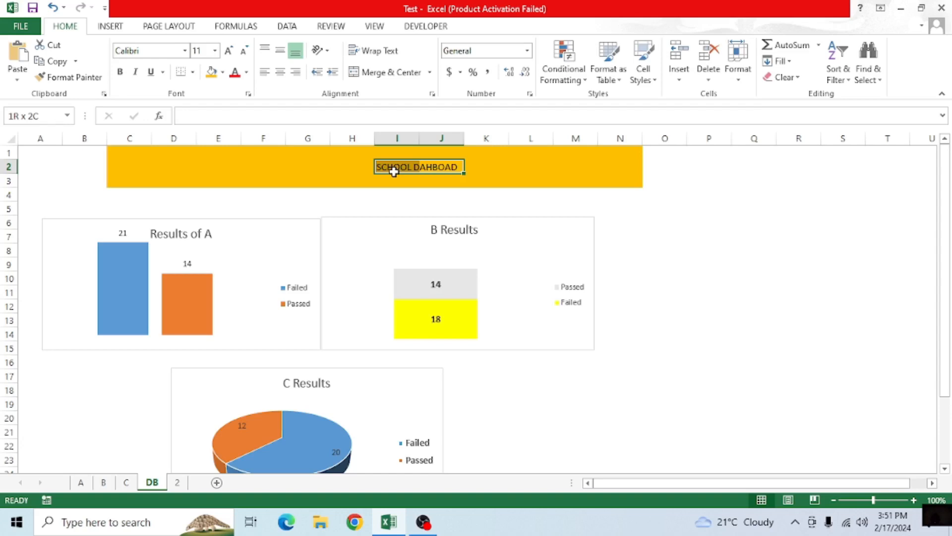
click(393, 73)
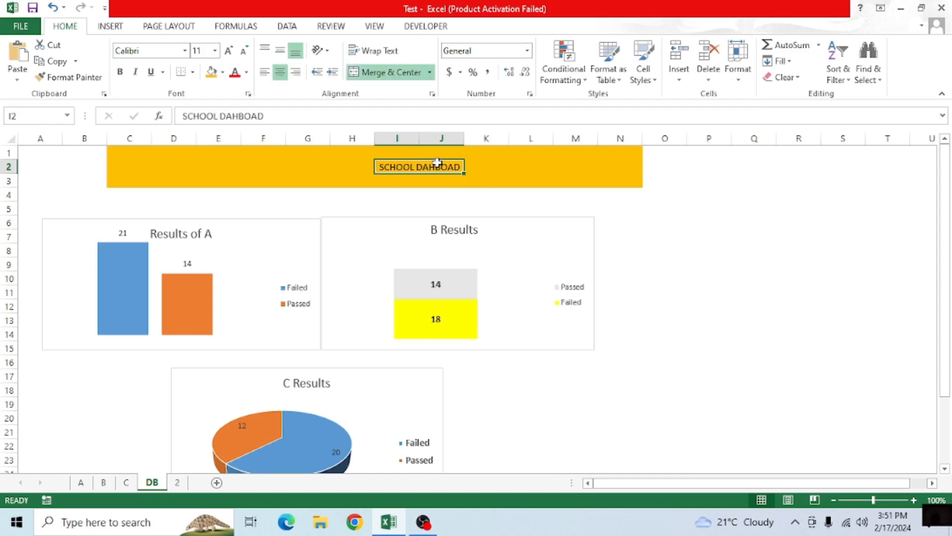
click(121, 73)
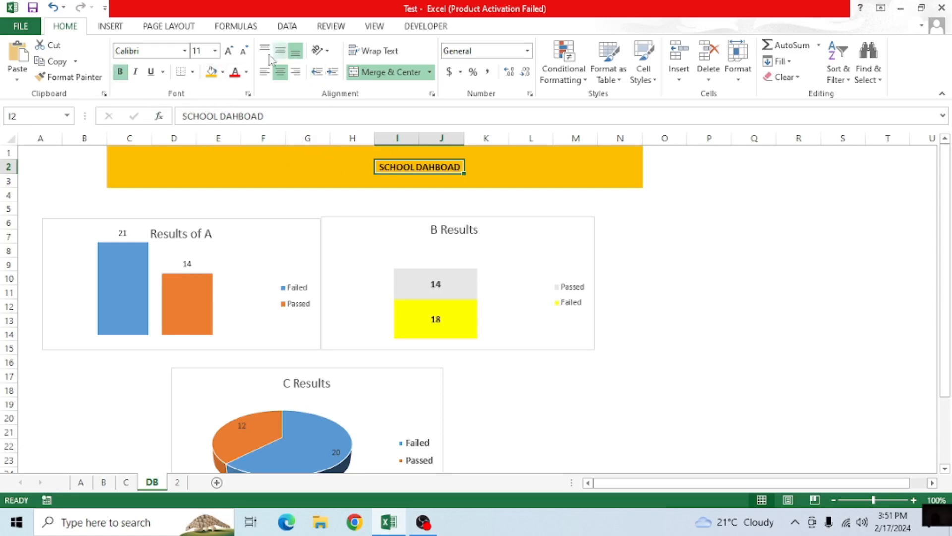
click(229, 51)
click(228, 50)
click(229, 50)
click(229, 51)
click(229, 50)
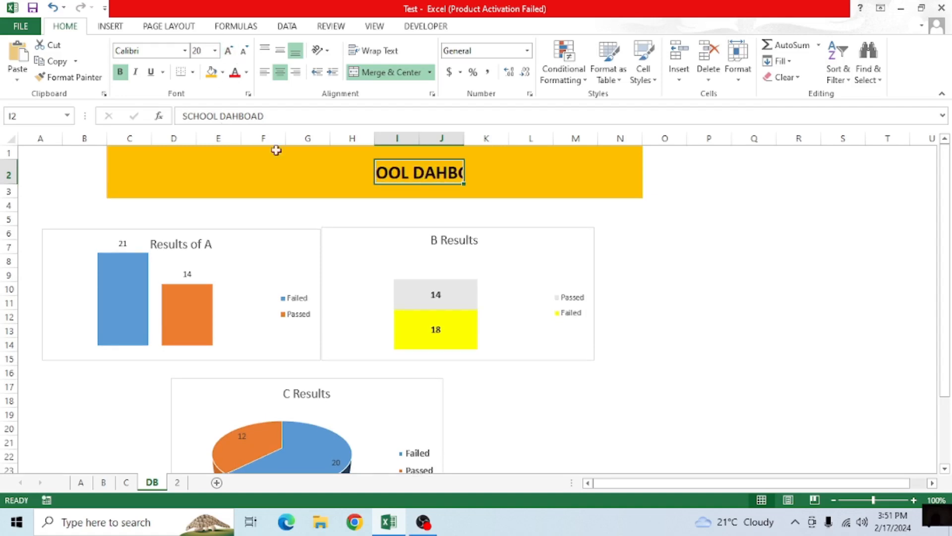
Unmerge the title cells within the banner range C1:N3 so the full title text fits.
click(633, 174)
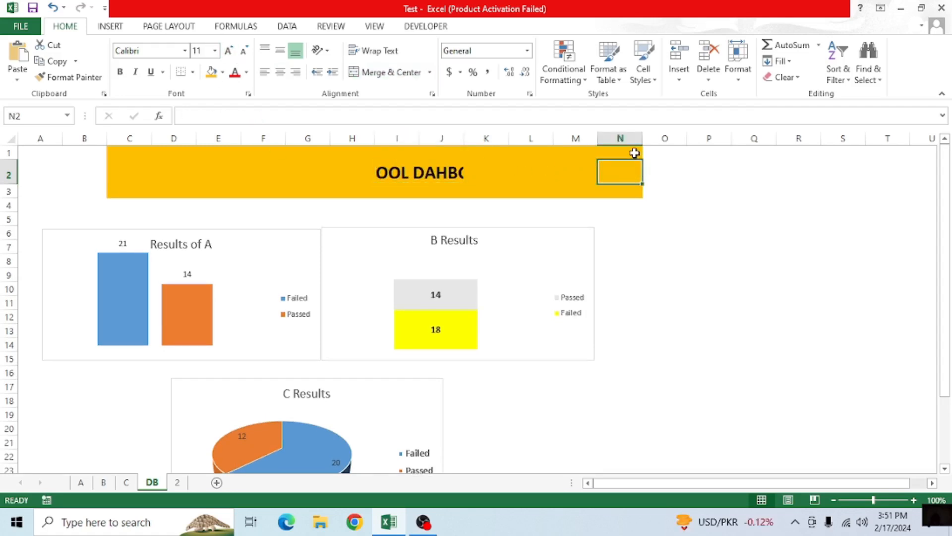
drag(113, 152, 617, 196)
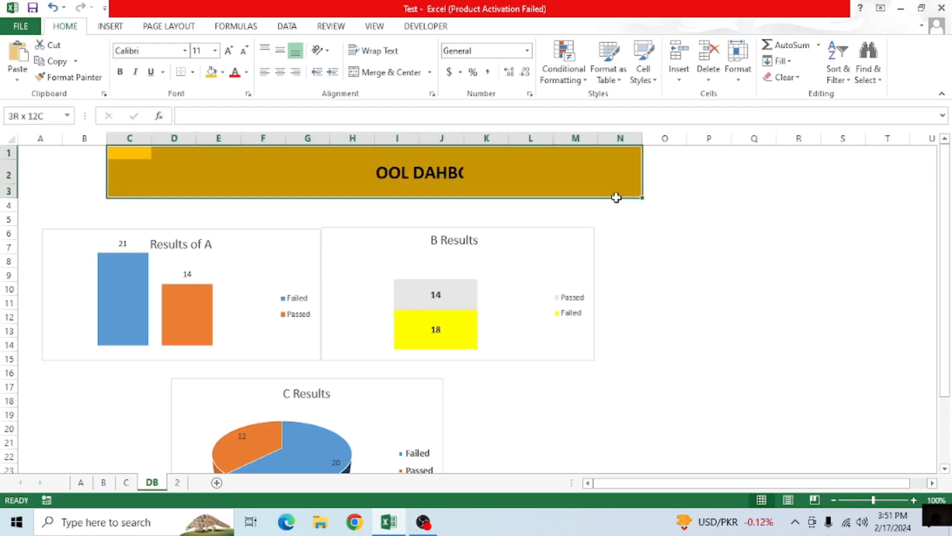
click(384, 75)
click(436, 169)
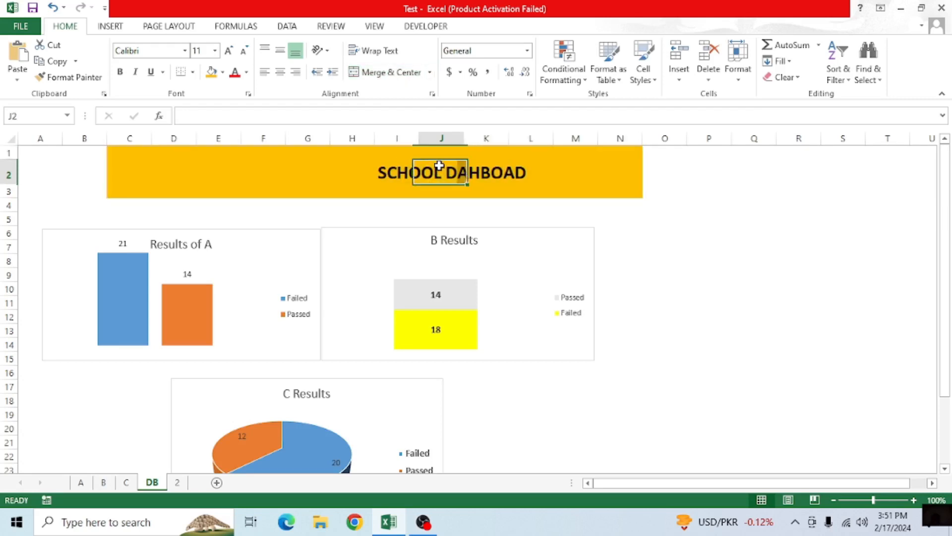
click(380, 171)
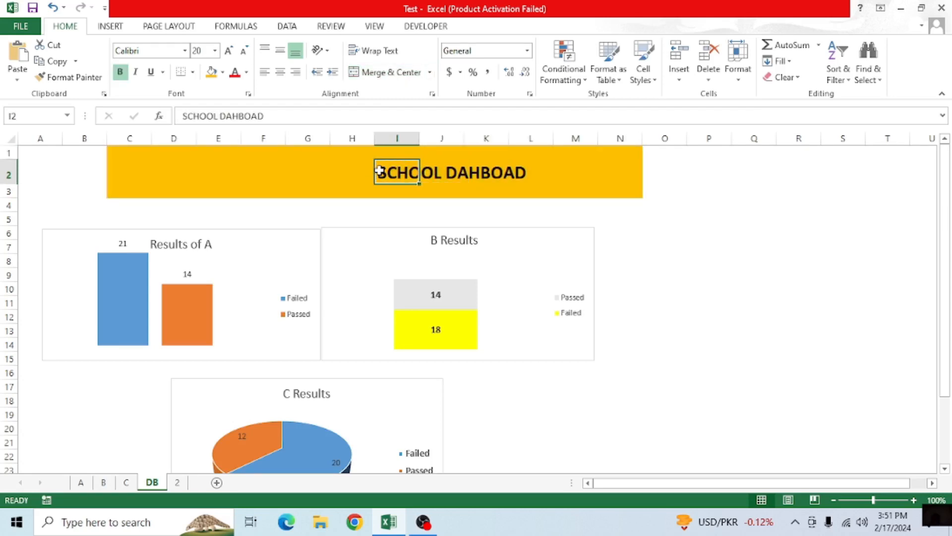
double_click(446, 173)
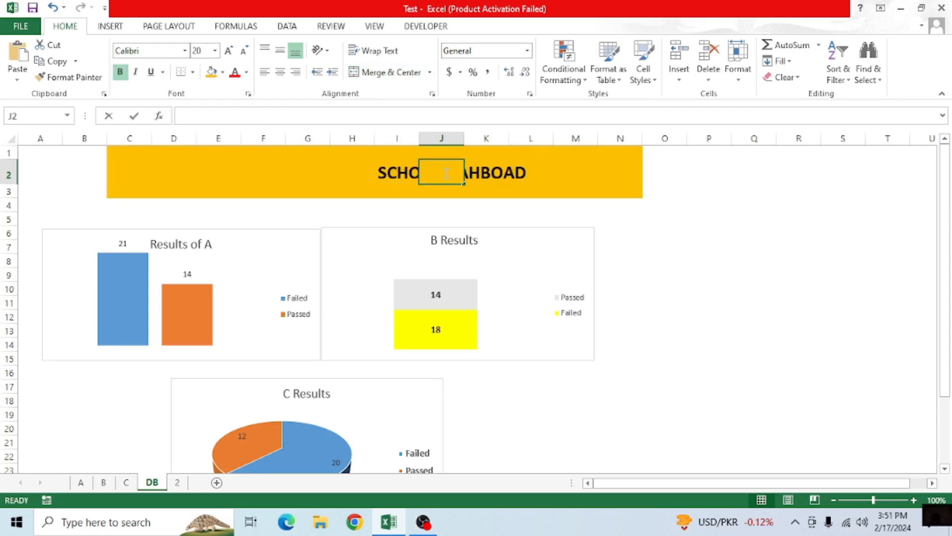
click(562, 172)
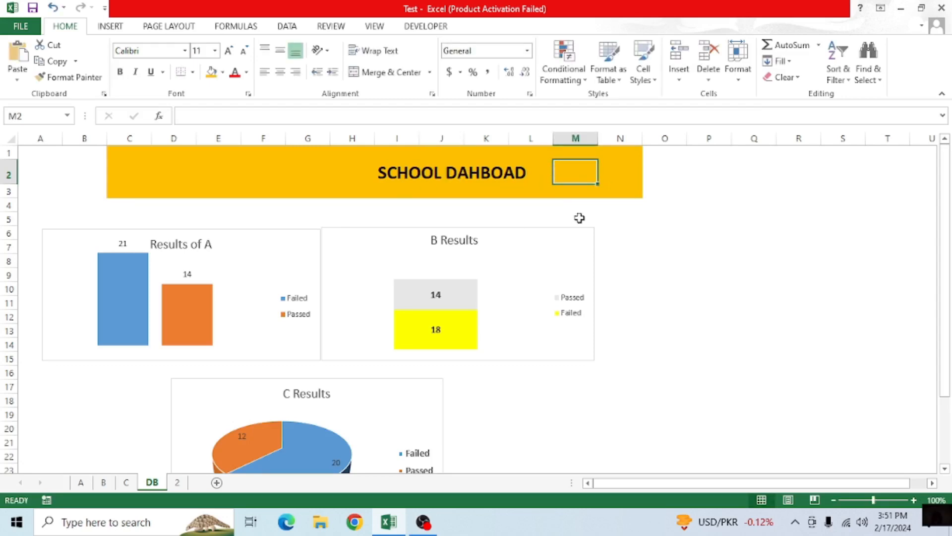
Insert a Sex slicer for the "B Results" chart and place it beside that chart, over about columns N to P.
click(519, 258)
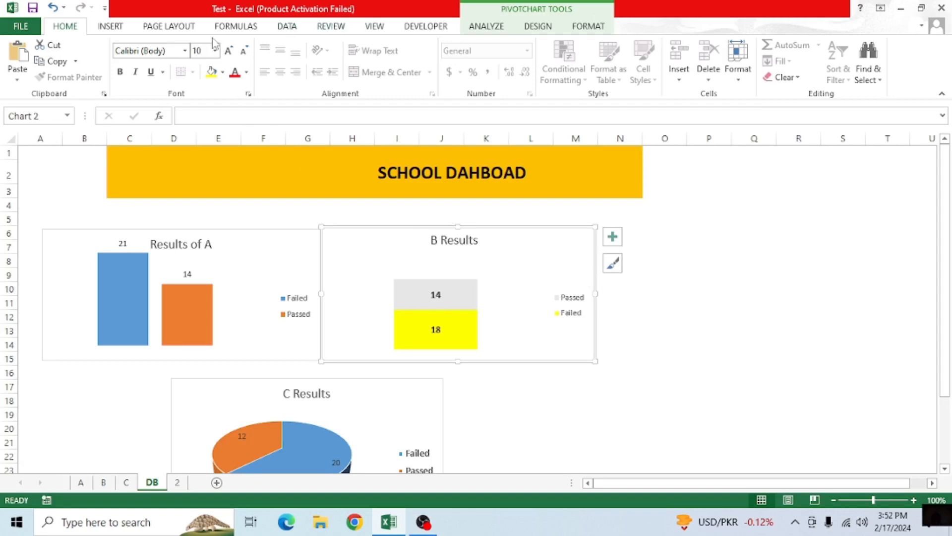
click(113, 28)
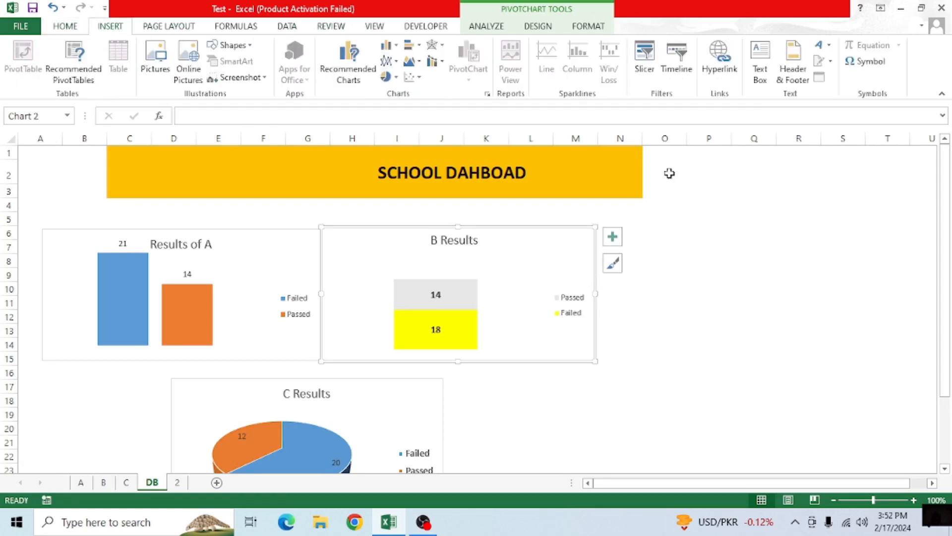
click(645, 64)
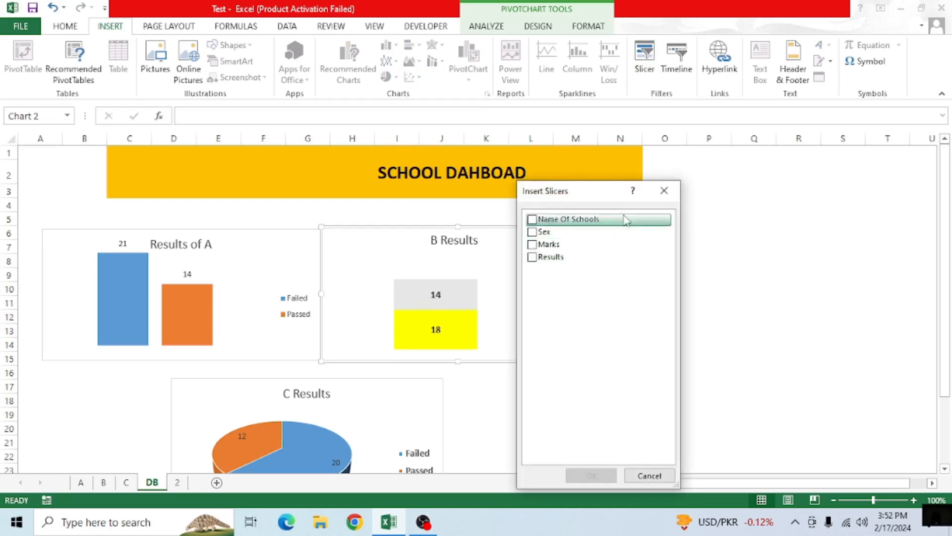
drag(613, 199, 717, 195)
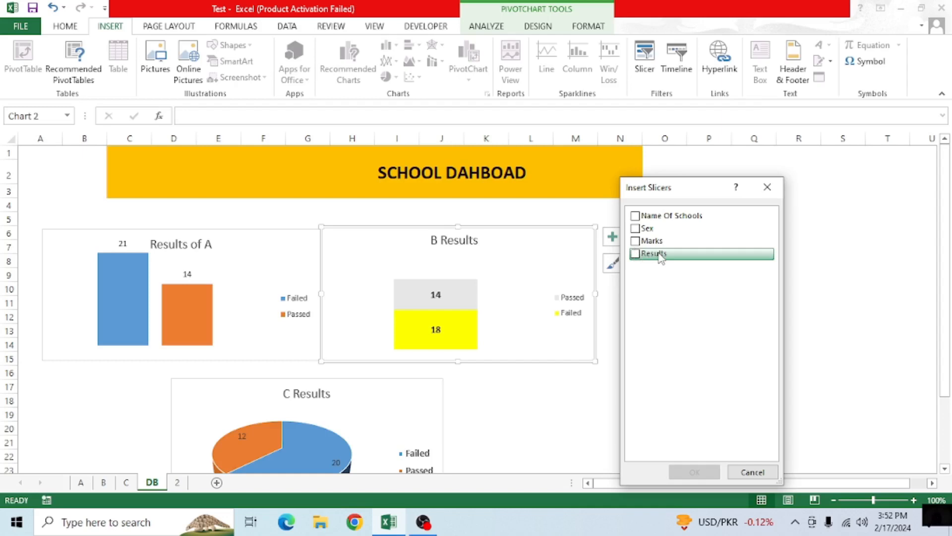
click(638, 229)
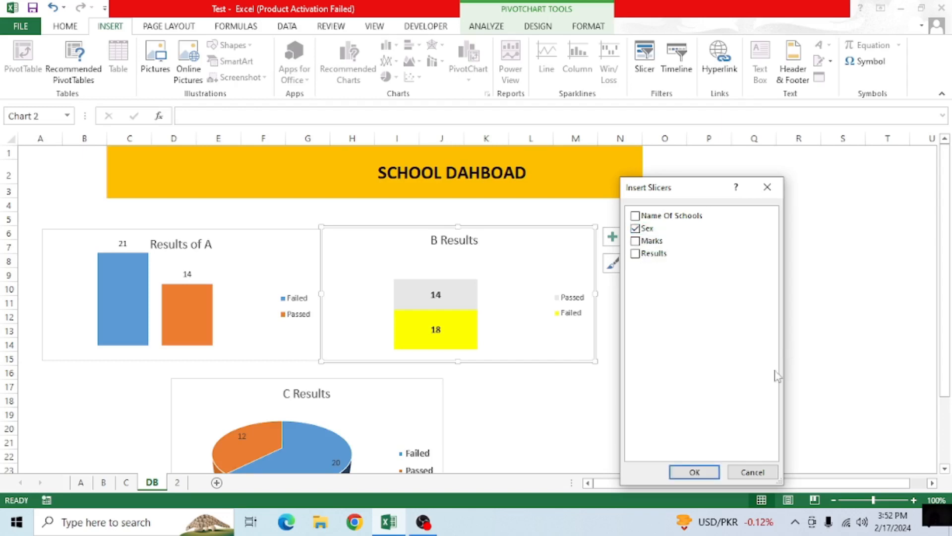
click(693, 472)
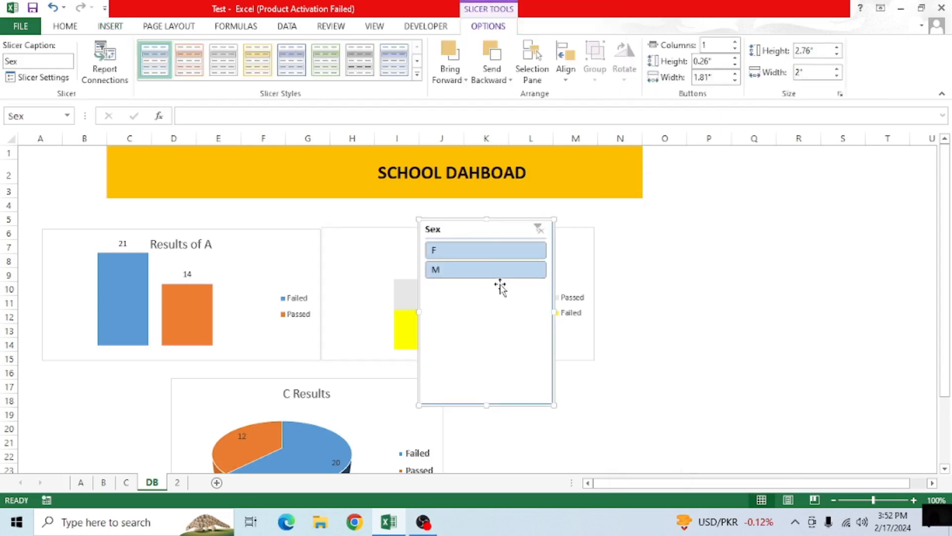
drag(498, 226, 694, 218)
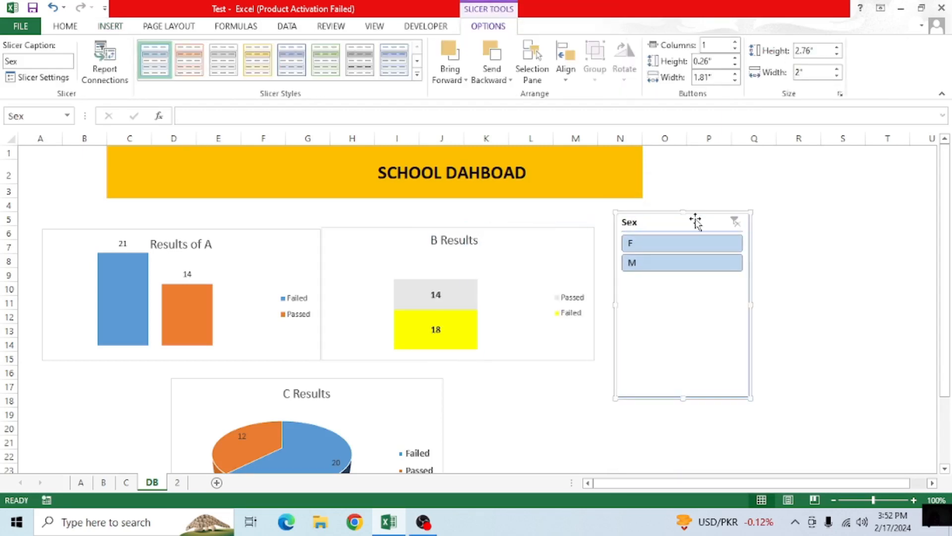
Filter the "B Results" chart by F and by M with the Sex slicer, clear the filter, and filter by F again.
click(654, 248)
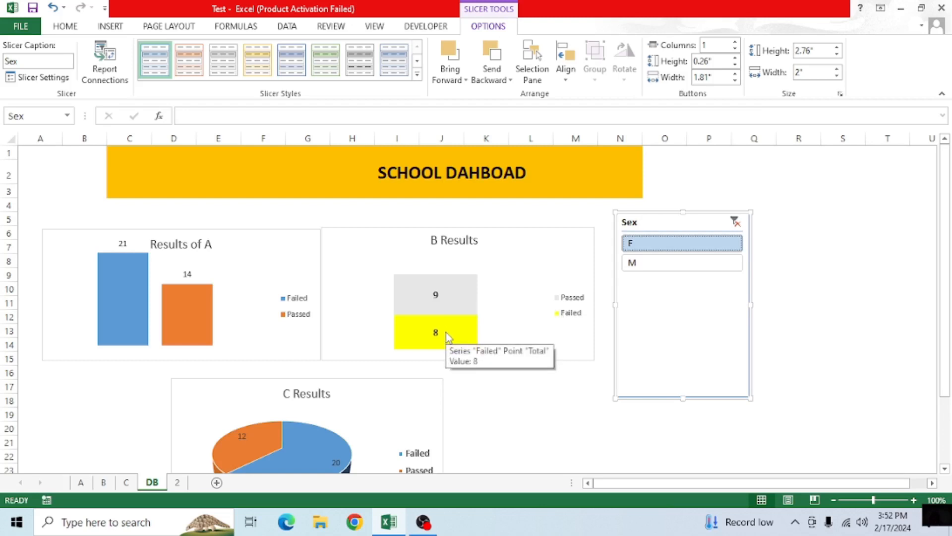
click(645, 266)
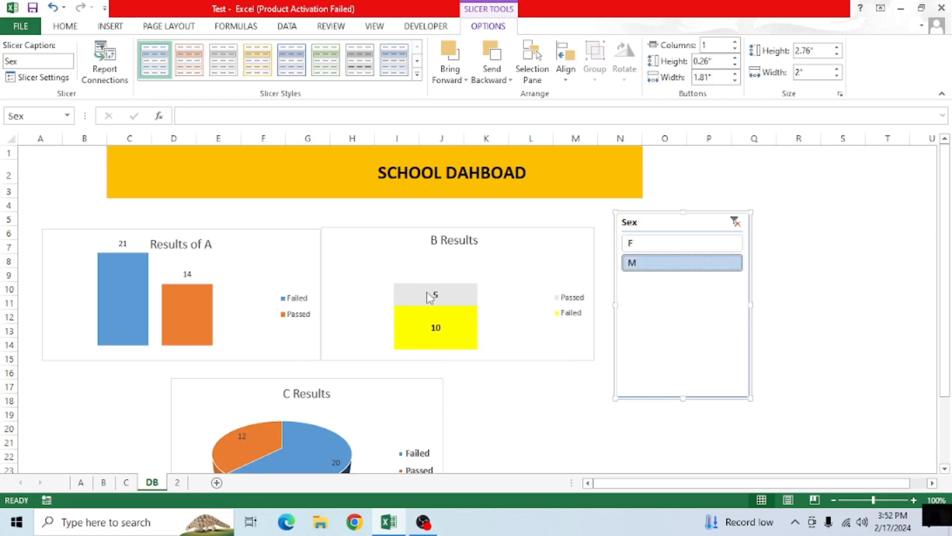
mouse_move(426, 333)
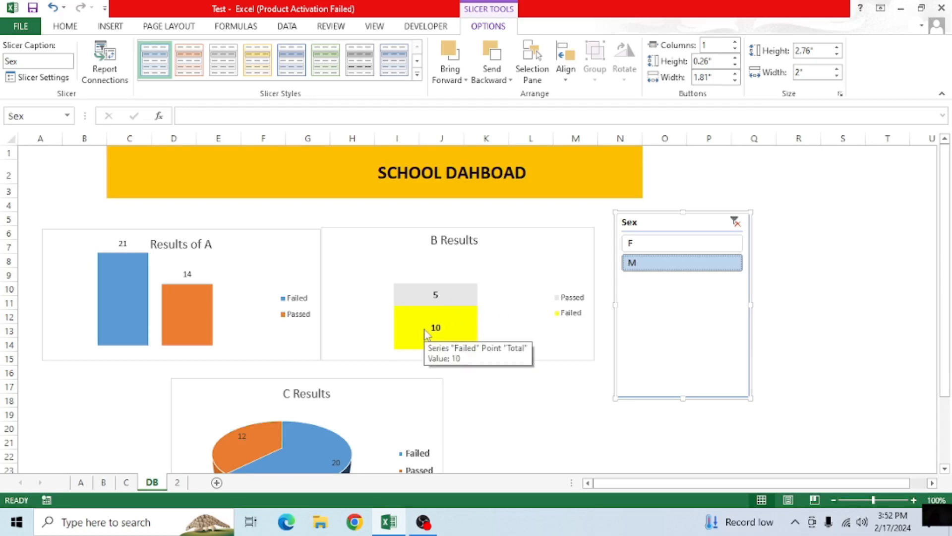
click(734, 224)
mouse_move(494, 292)
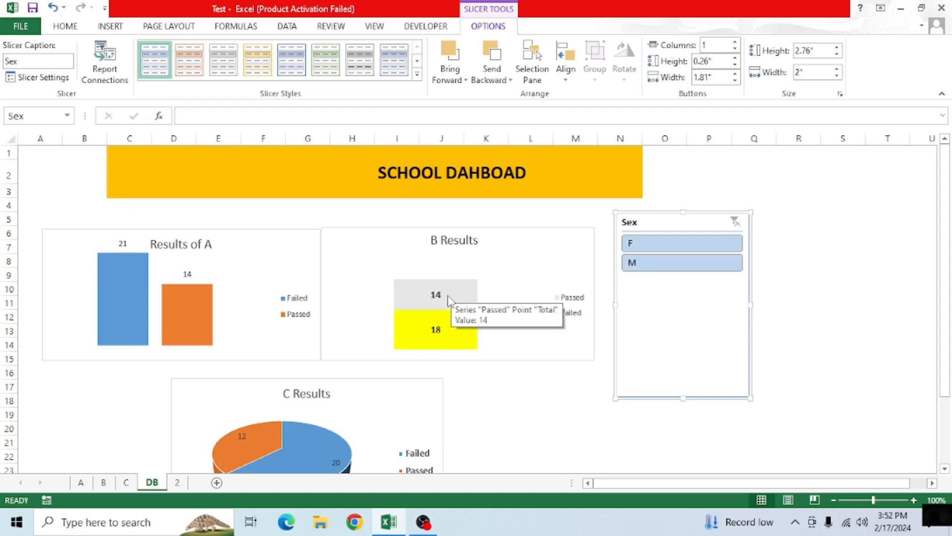
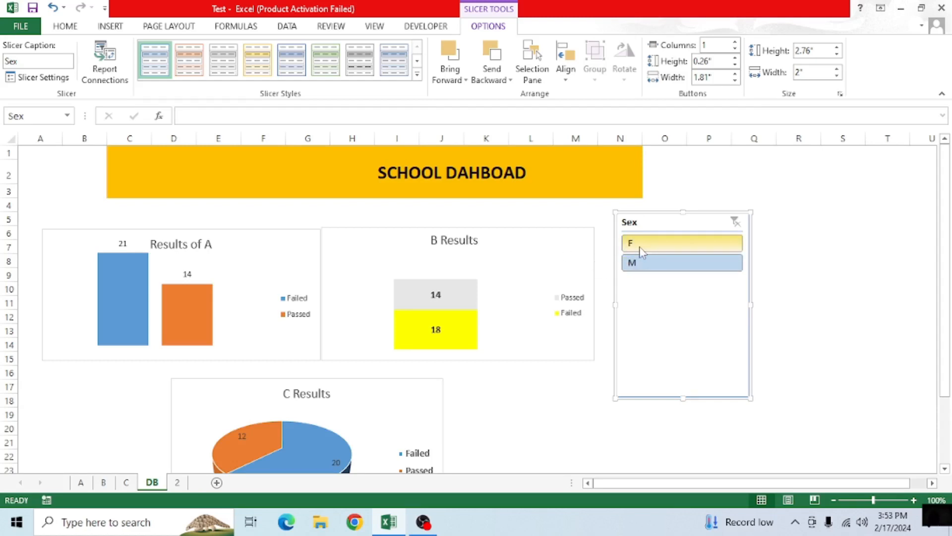
click(642, 251)
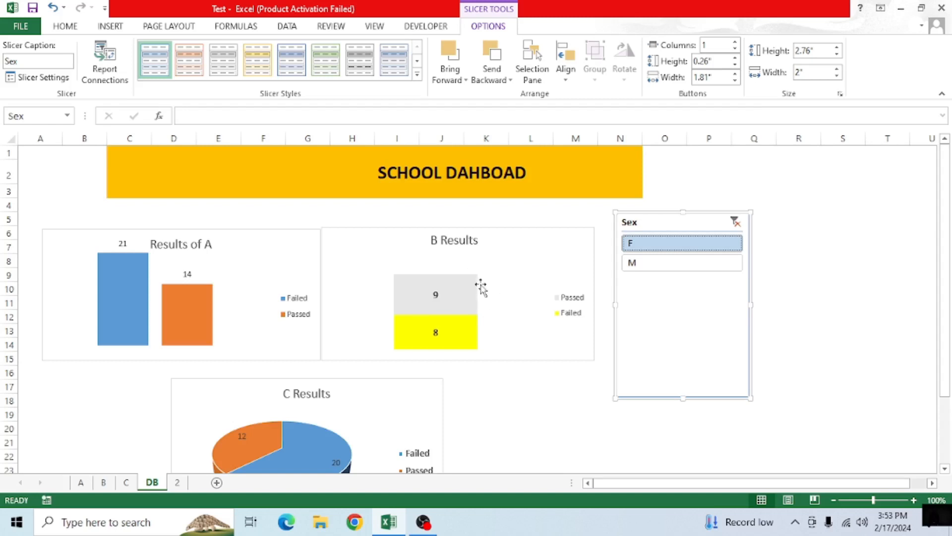
Filter by M with the Sex slicer and connect the slicer to PivotTable1 and PivotTable3 in addition to PivotTable2.
click(660, 263)
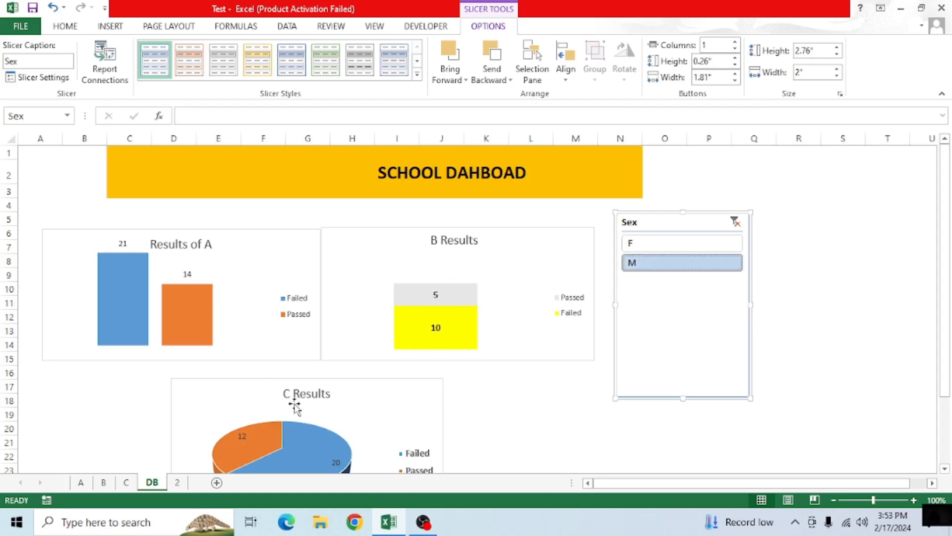
right_click(647, 301)
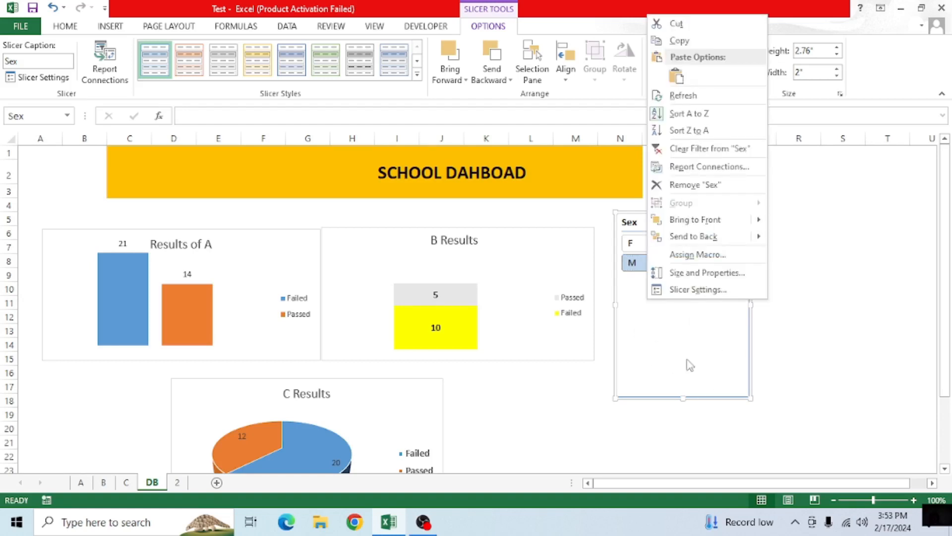
click(700, 168)
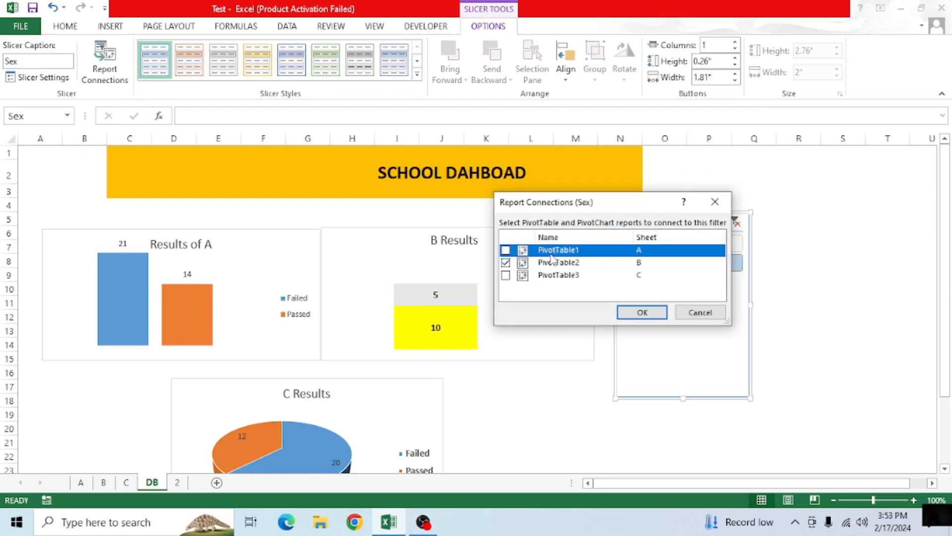
drag(642, 204, 483, 179)
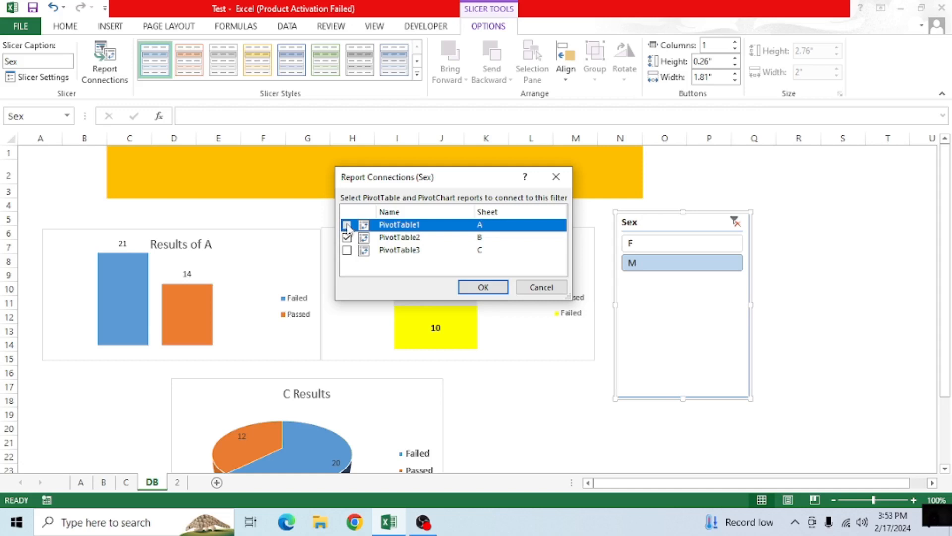
click(347, 250)
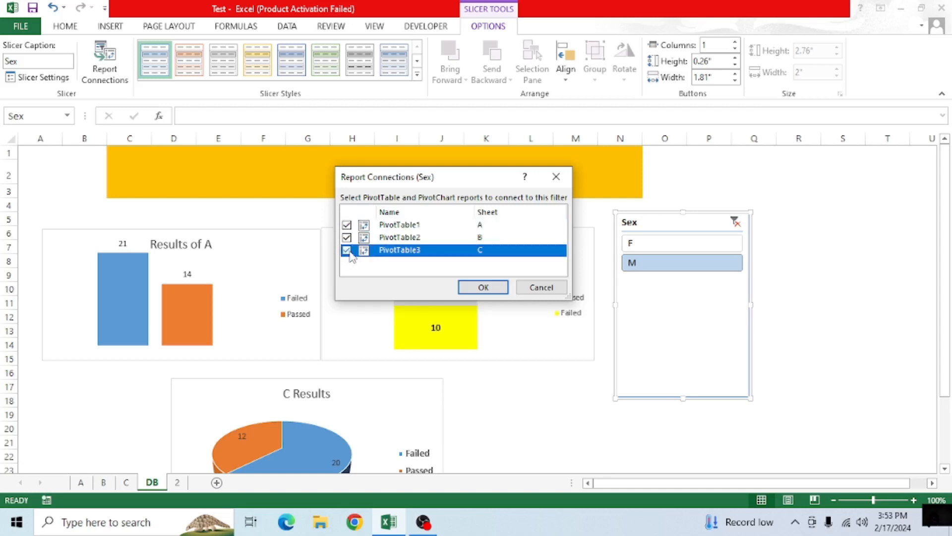
click(482, 287)
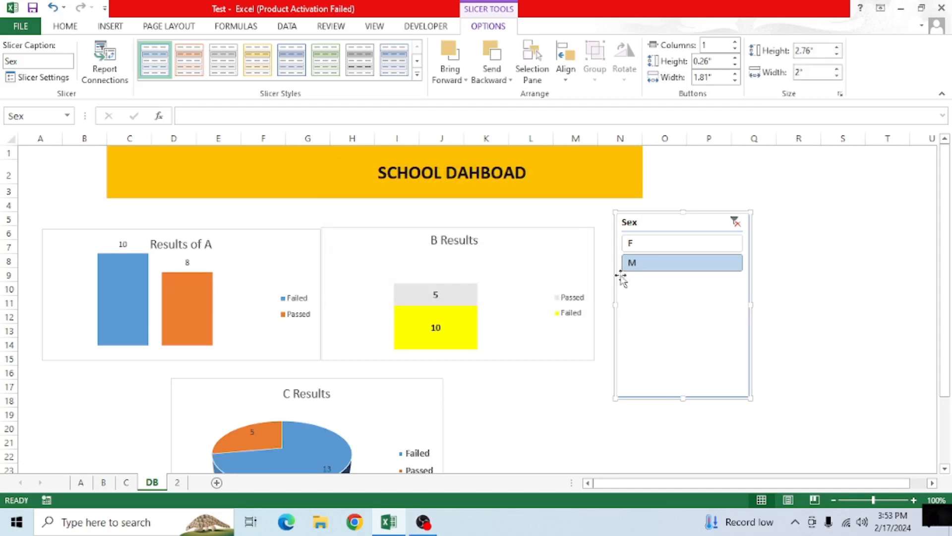
Test the connected Sex slicer by switching the filter between F and M and comparing all three result charts.
click(659, 245)
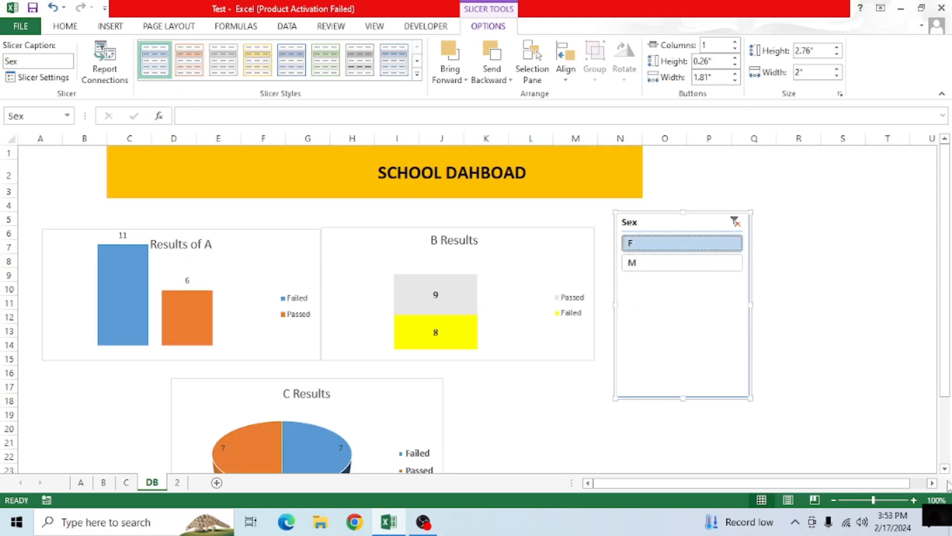
scroll(946, 474, down, 1)
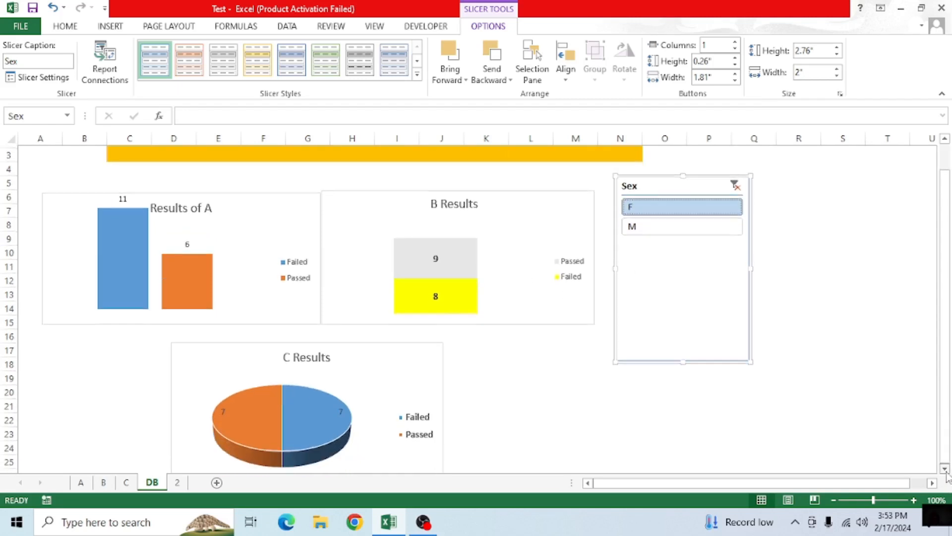
click(683, 218)
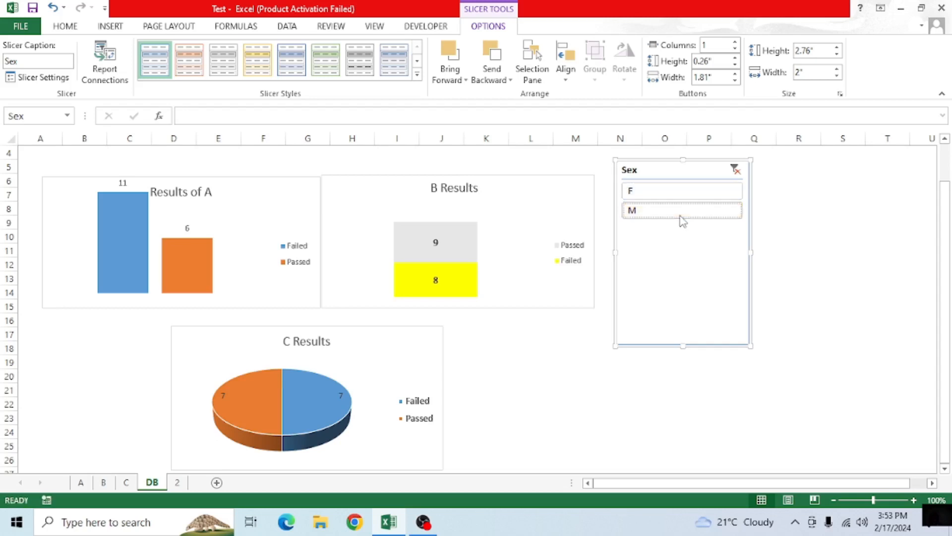
click(656, 192)
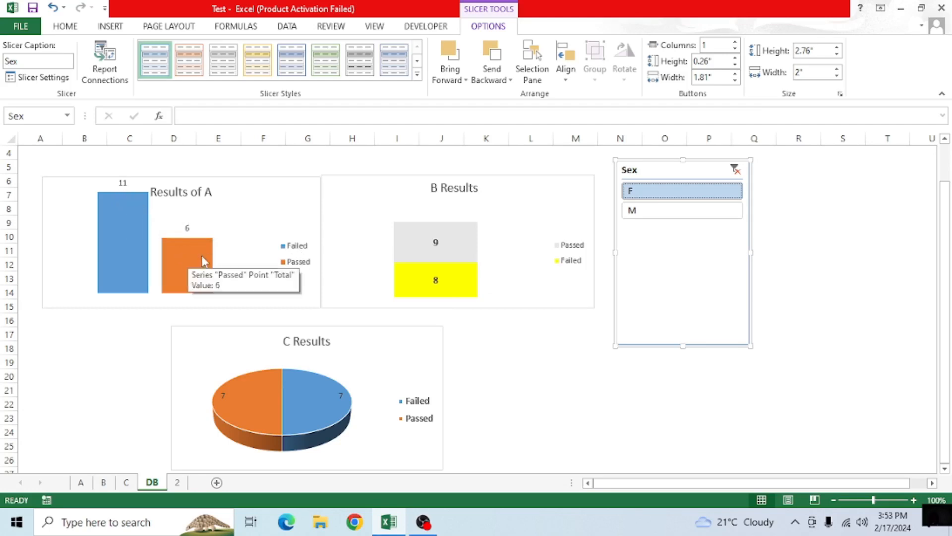
mouse_move(256, 395)
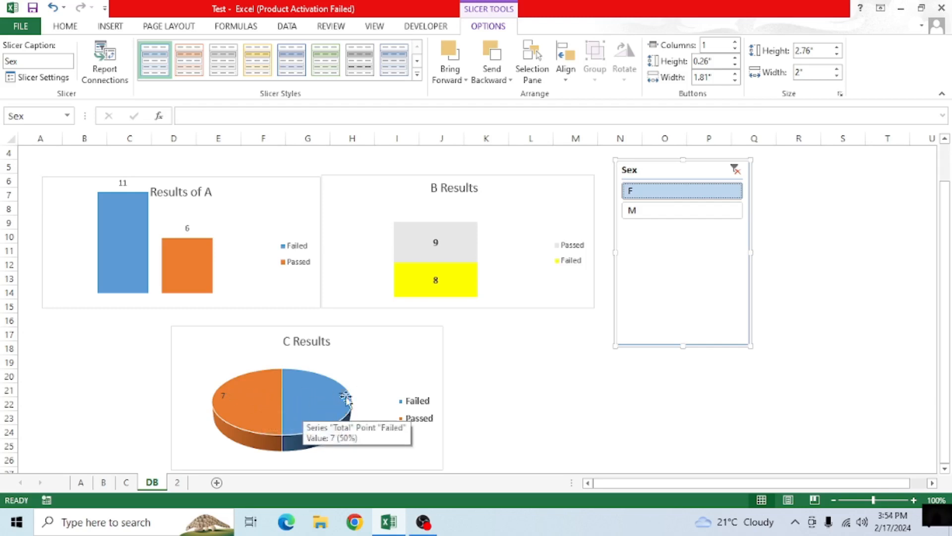
click(671, 212)
click(662, 191)
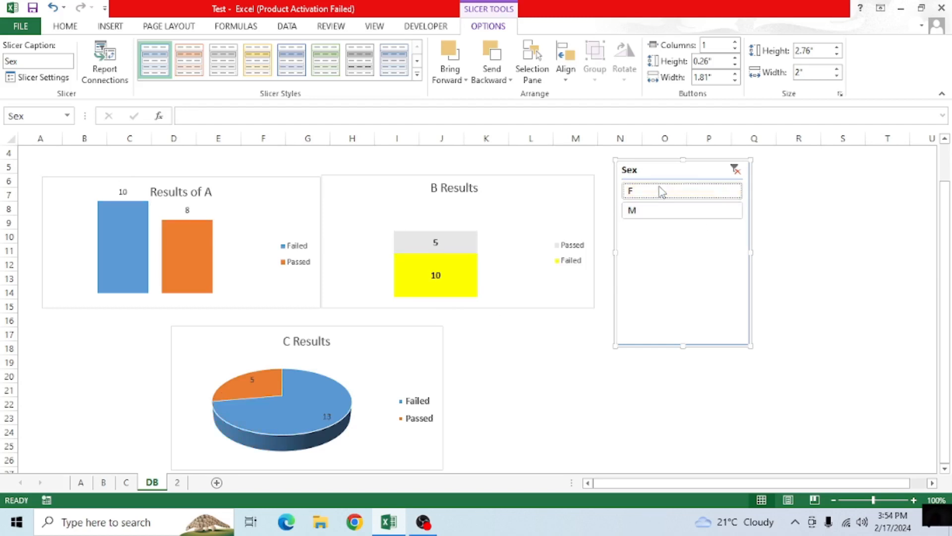
click(635, 214)
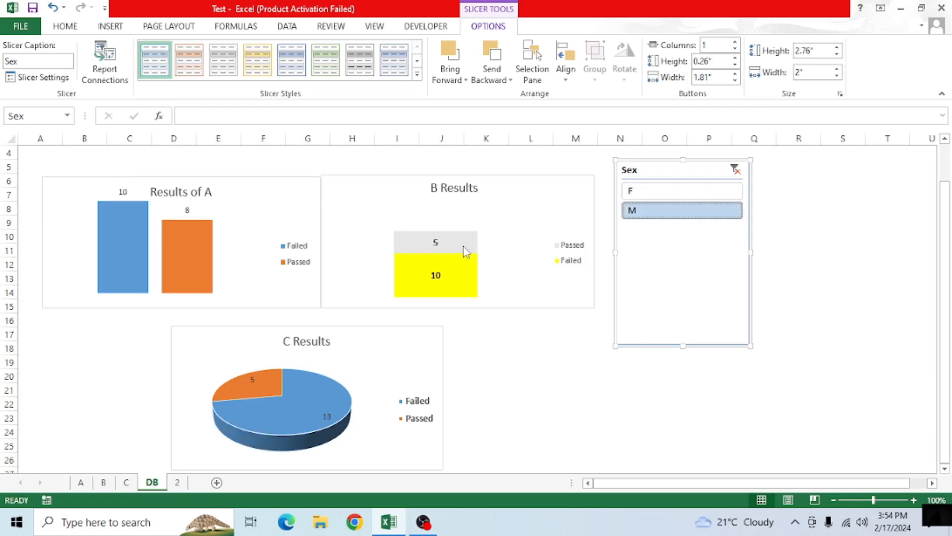
mouse_move(464, 251)
Review the dashboard from the title banner down to the "C Results" chart, checking each of the three charts.
click(549, 219)
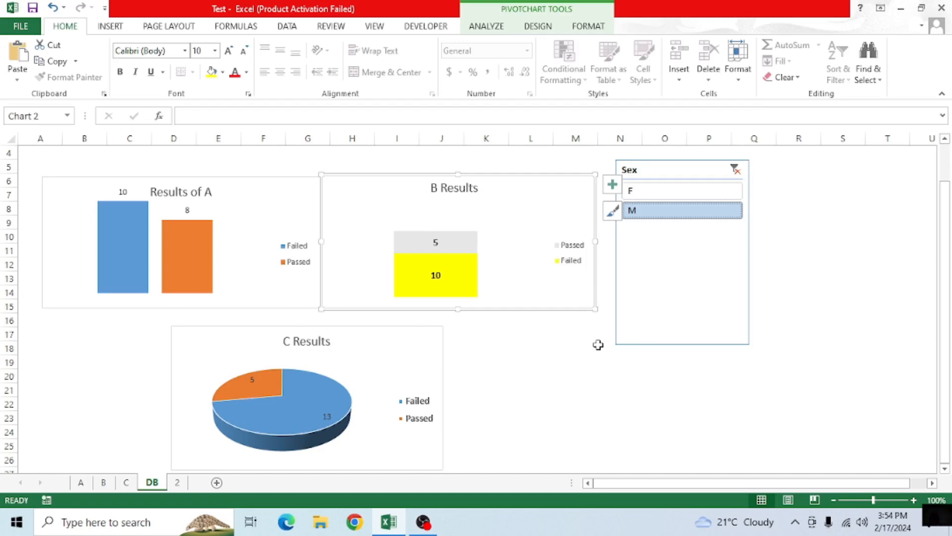
scroll(597, 342, up, 1)
scroll(598, 344, down, 2)
scroll(598, 344, up, 1)
scroll(598, 345, up, 2)
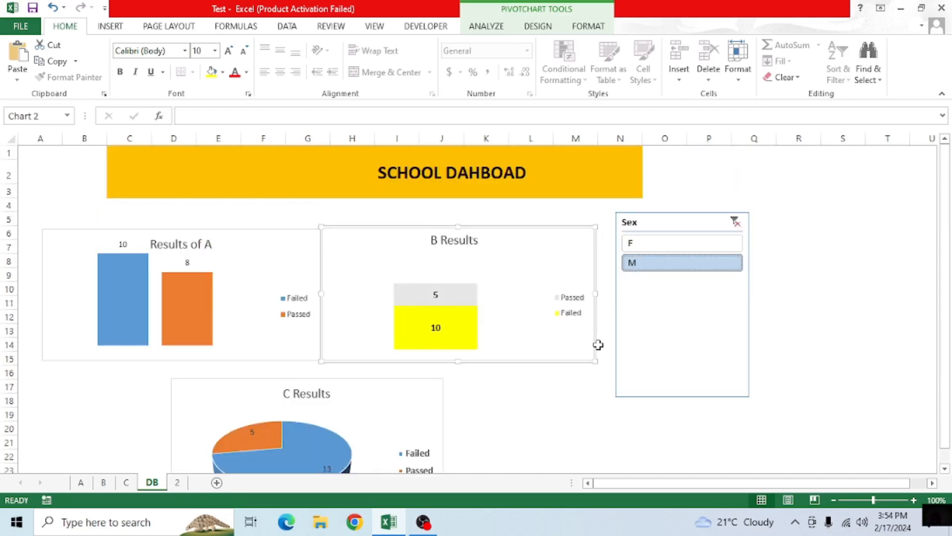
scroll(598, 344, down, 2)
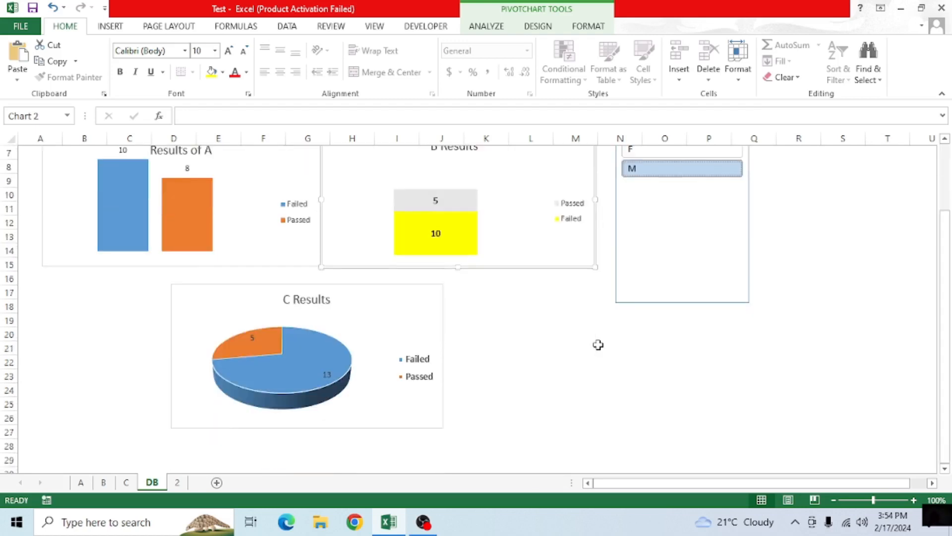
scroll(598, 345, up, 1)
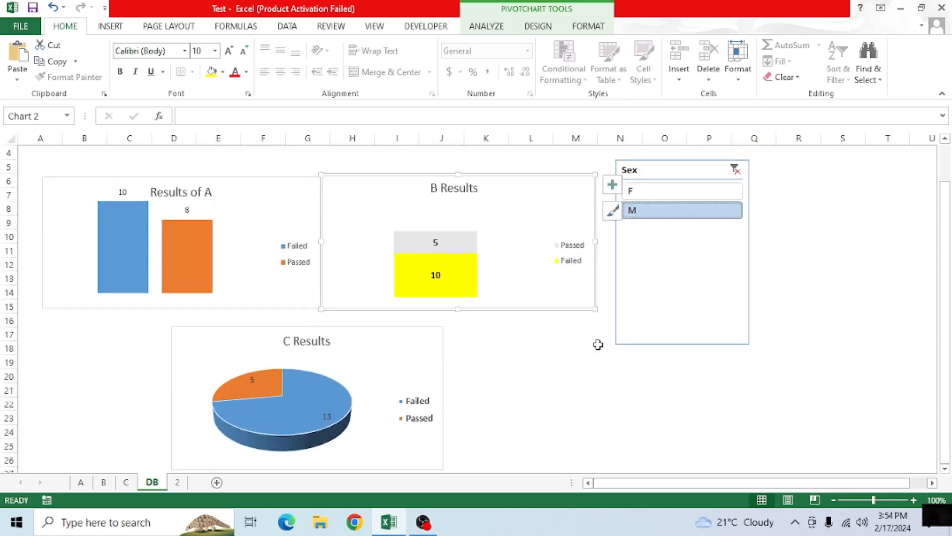
click(575, 376)
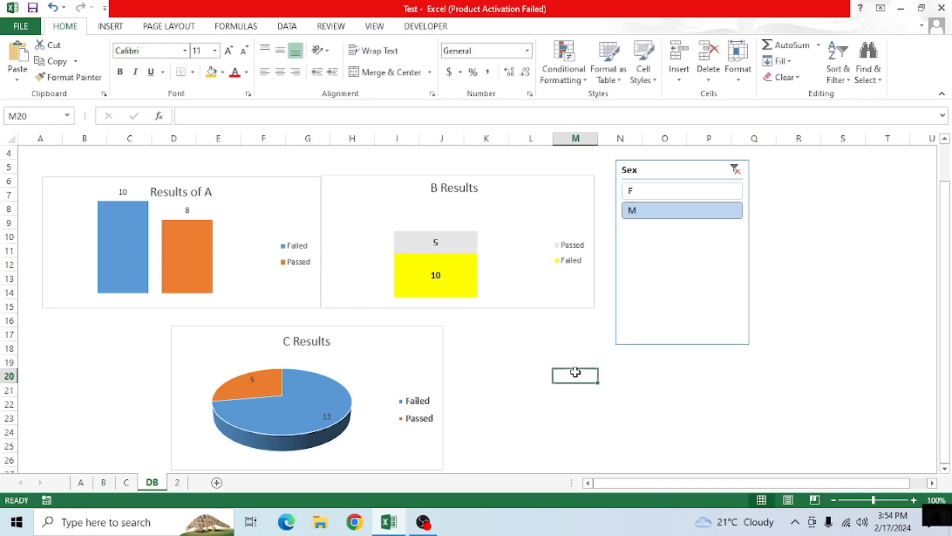
click(527, 210)
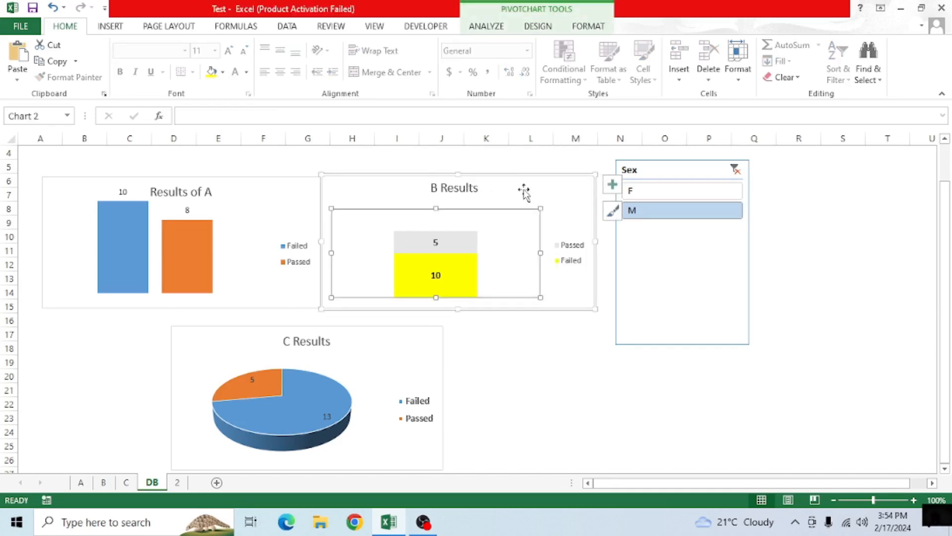
click(240, 214)
click(357, 361)
click(569, 382)
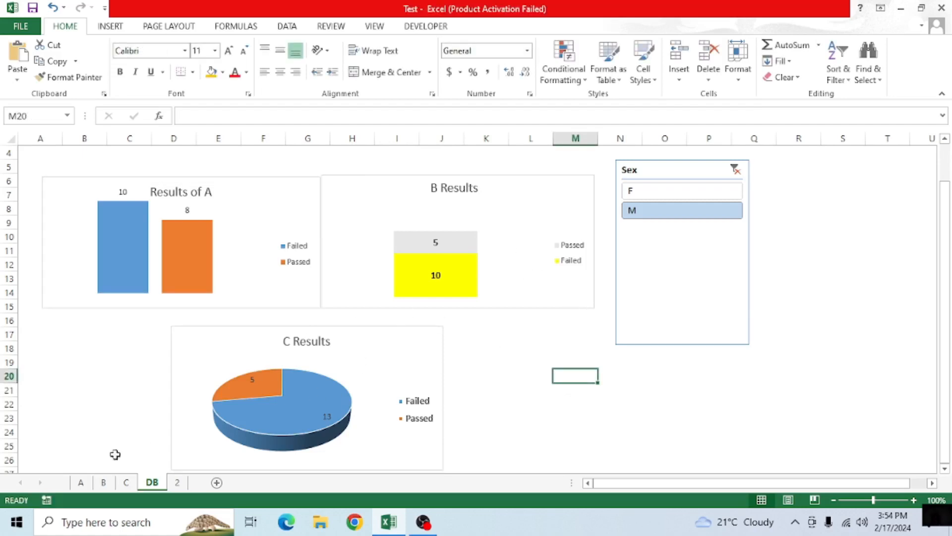
Hide the pivot sheets A, B and C and the source data sheet 2, leaving only the DB sheet visible.
click(85, 486)
right_click(86, 486)
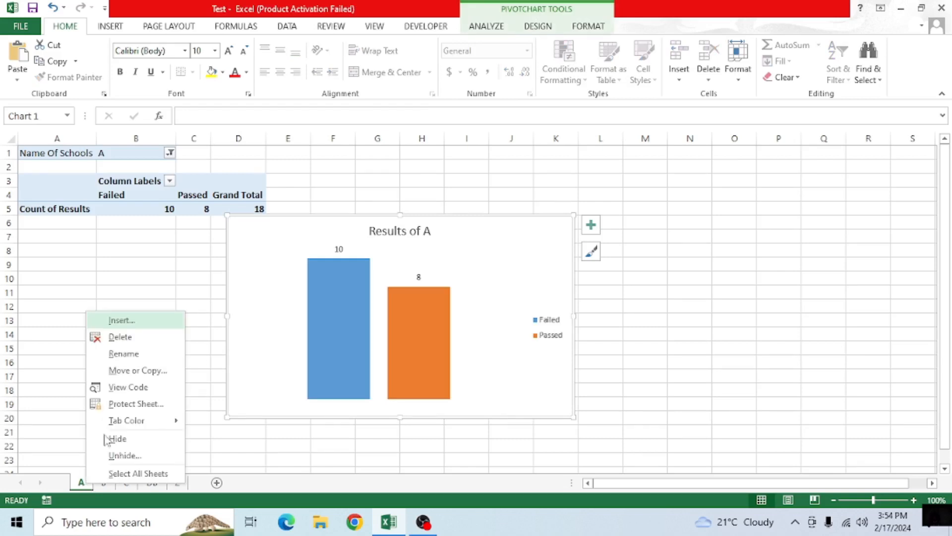
click(135, 439)
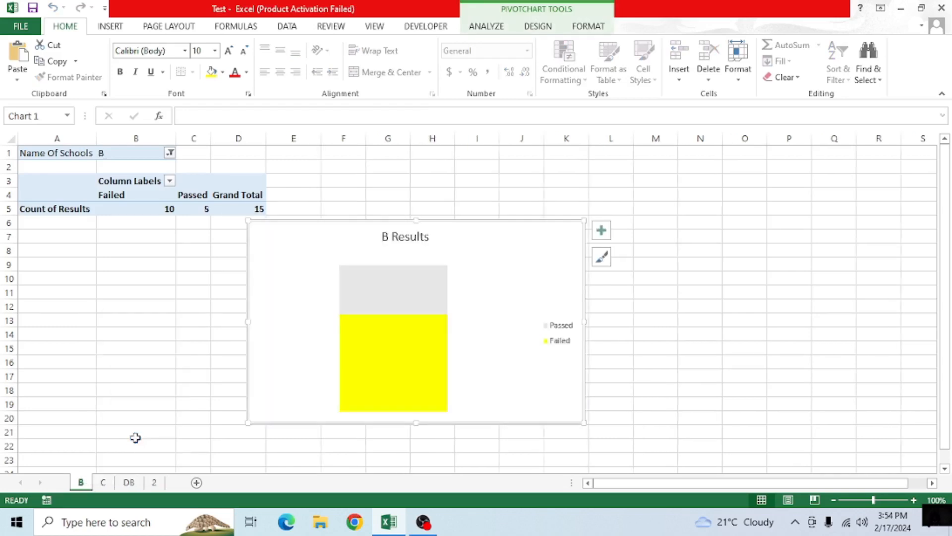
right_click(81, 491)
click(130, 449)
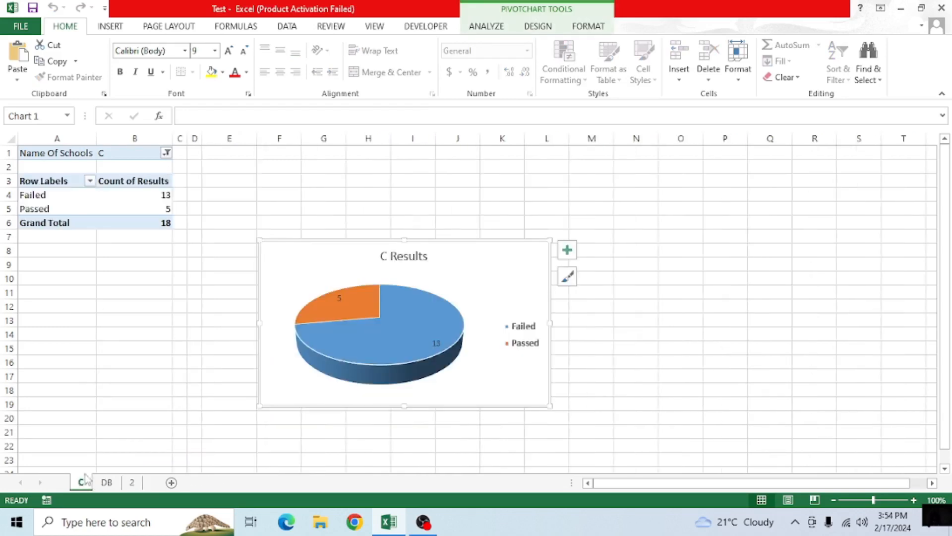
right_click(83, 489)
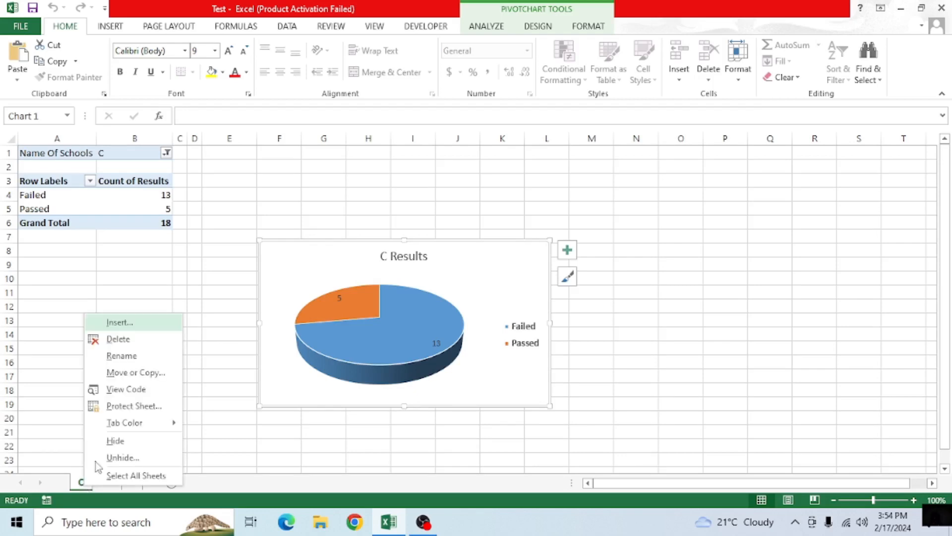
click(127, 440)
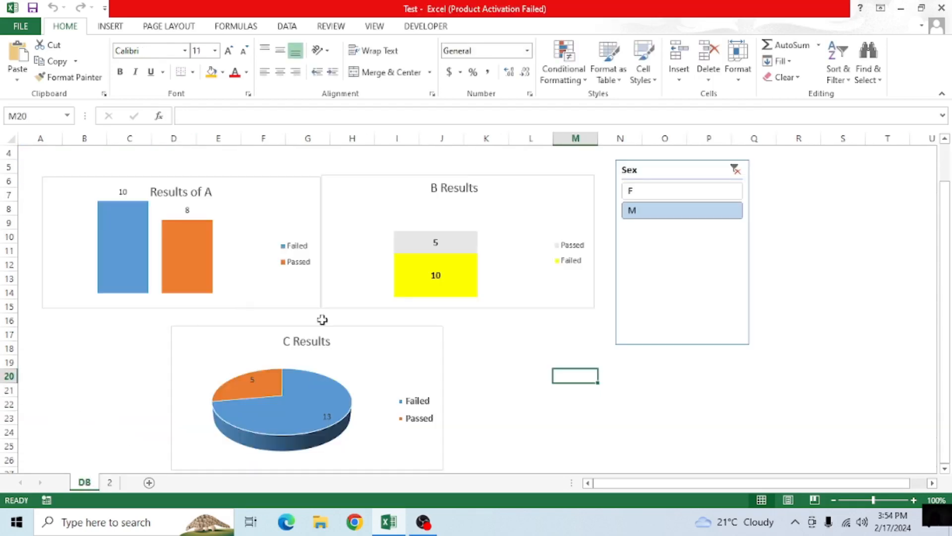
click(111, 482)
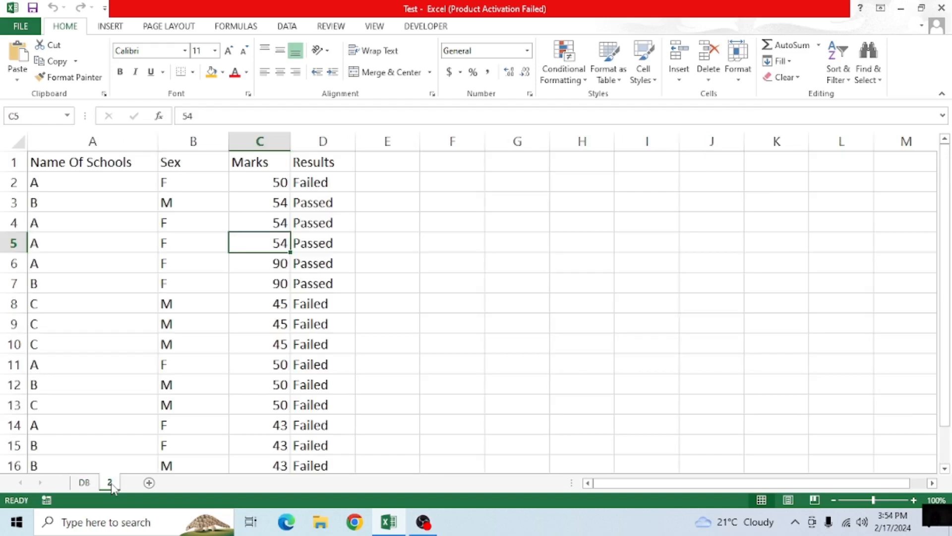
right_click(112, 484)
click(144, 439)
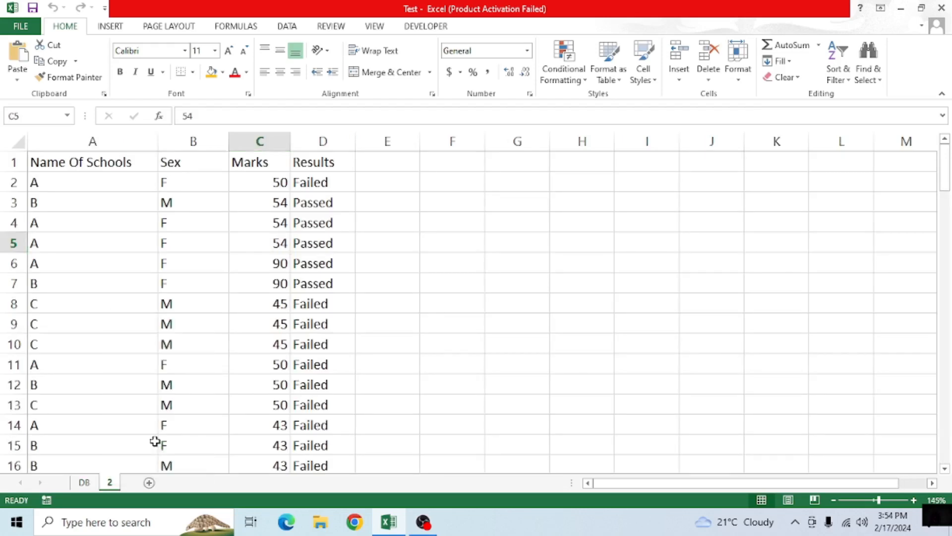
click(496, 336)
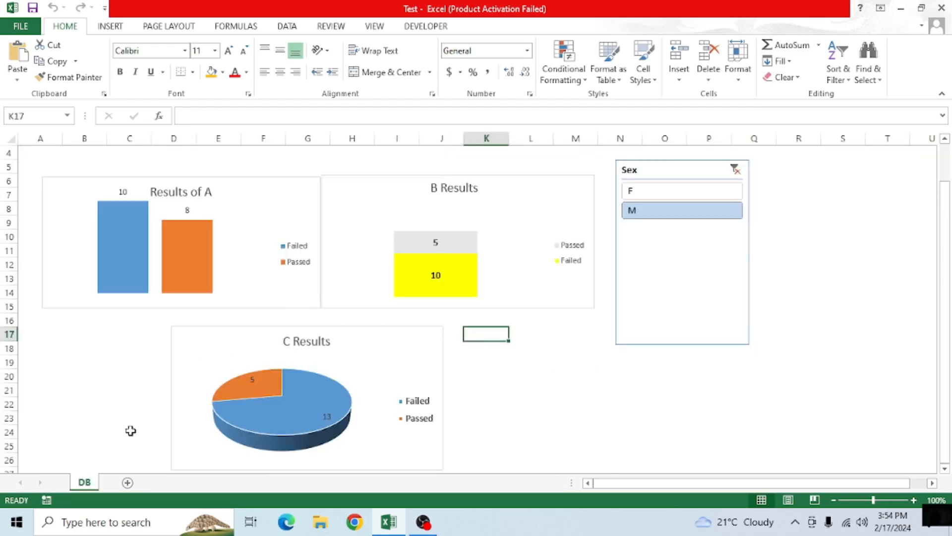
click(616, 272)
click(490, 245)
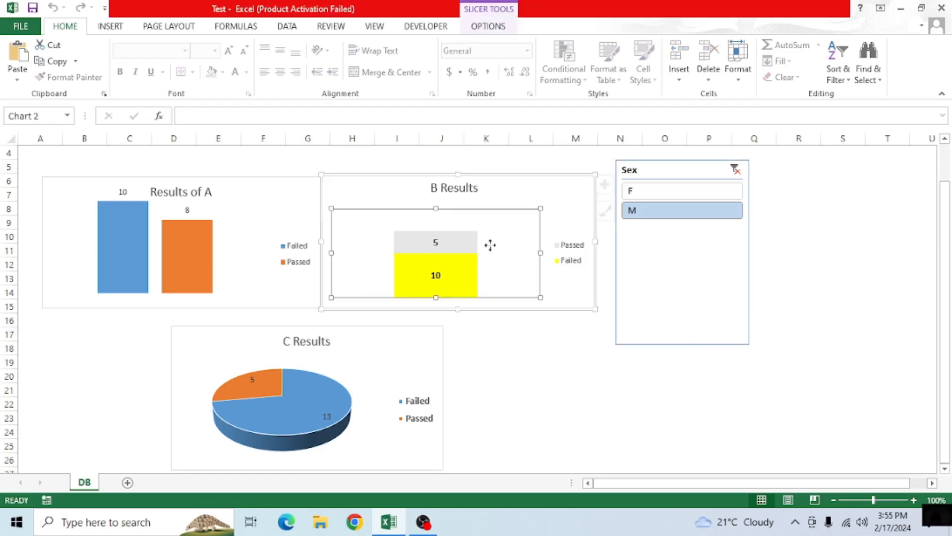
click(564, 188)
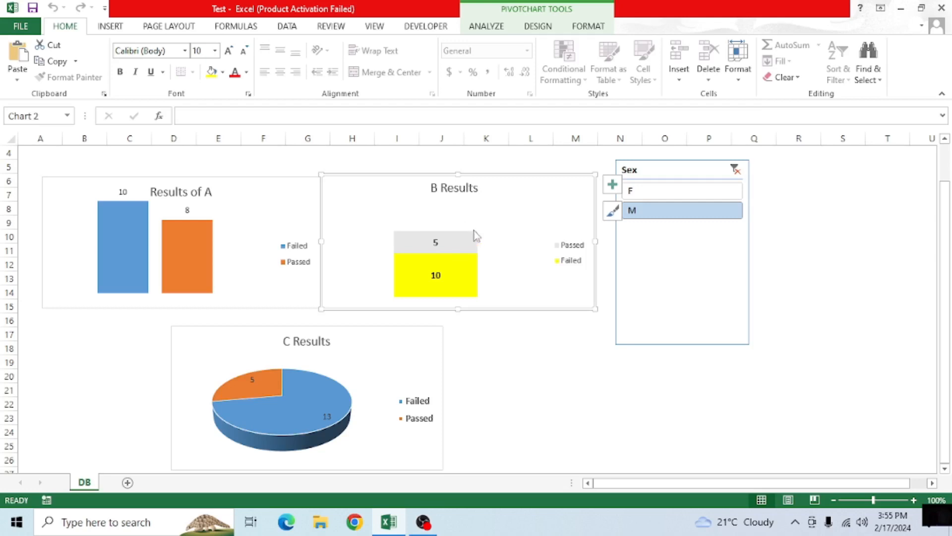
click(498, 215)
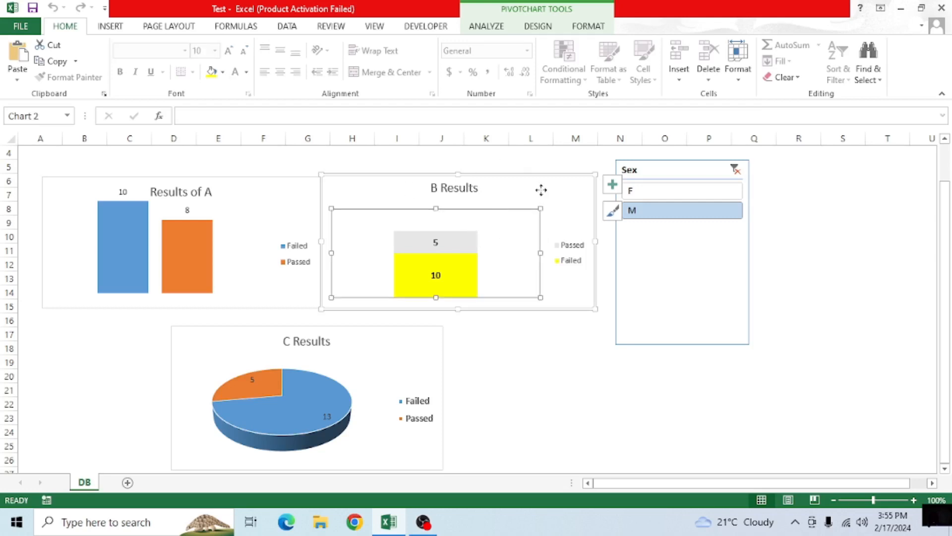
Check that the slicer still drives the charts with the source sheets hidden by filtering by F and again by M.
click(493, 206)
click(642, 192)
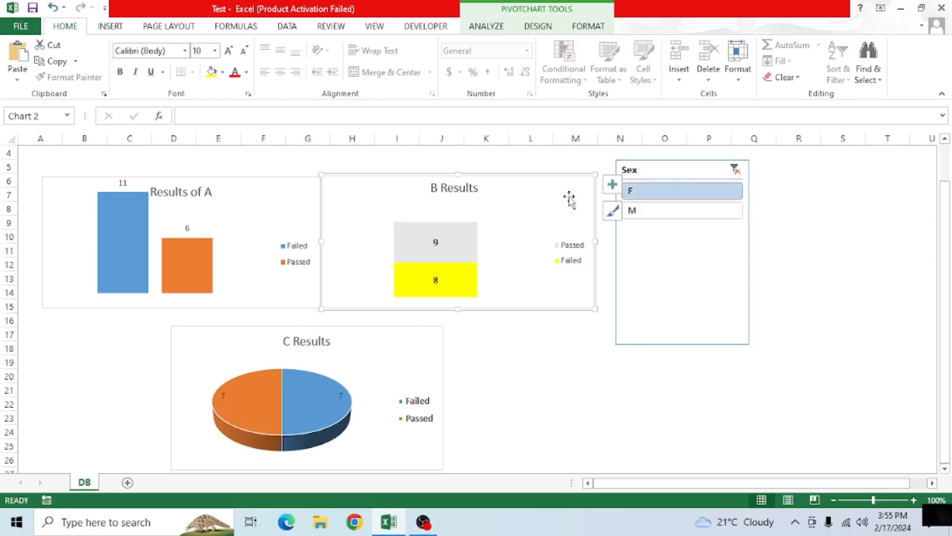
click(661, 214)
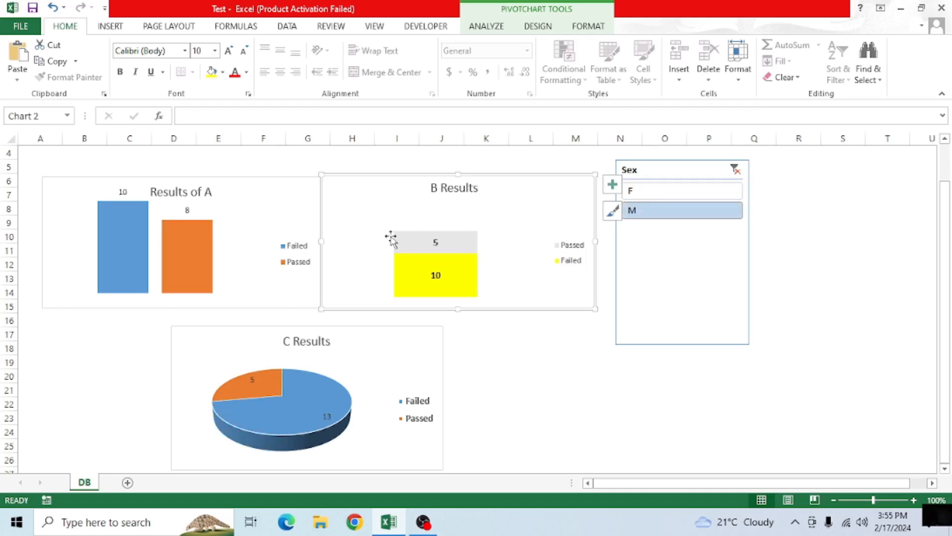
Unhide the pivot sheet A from the DB sheet's list of hidden sheets.
right_click(83, 484)
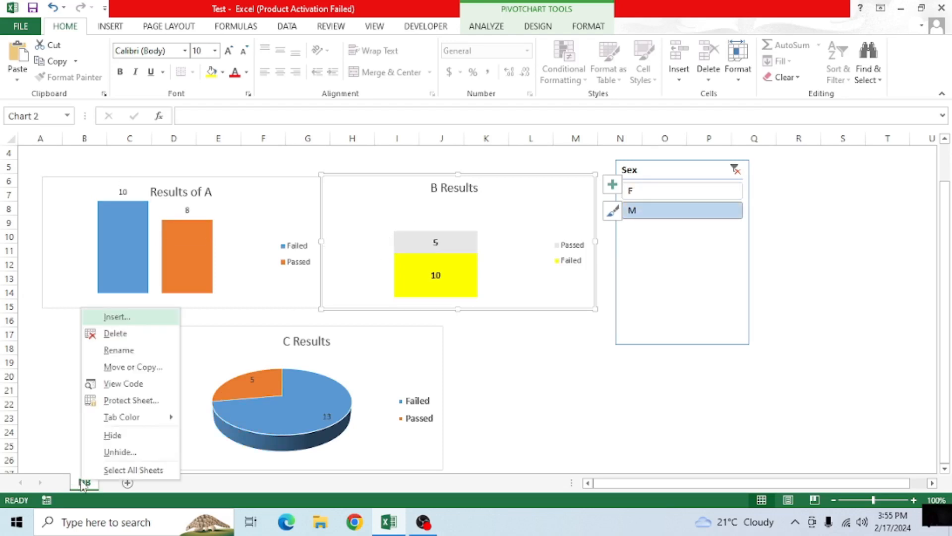
click(120, 452)
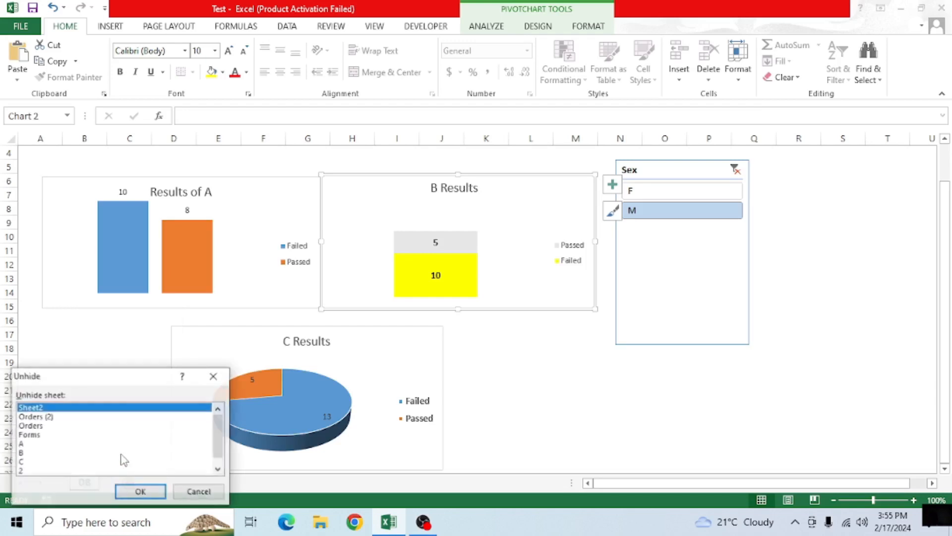
click(28, 444)
click(141, 492)
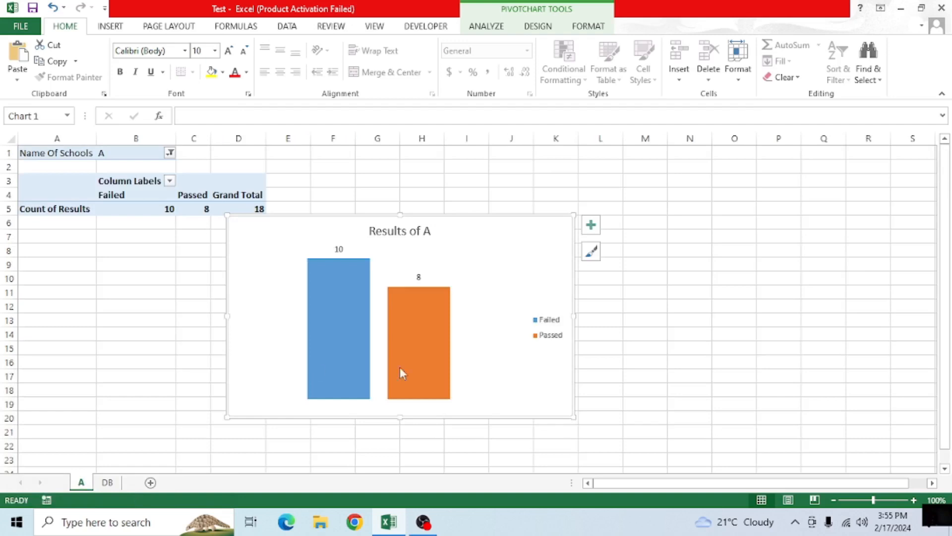
Move the "Results of A" chart up so its upper edge sits near row 1, partly over the pivot table.
click(479, 258)
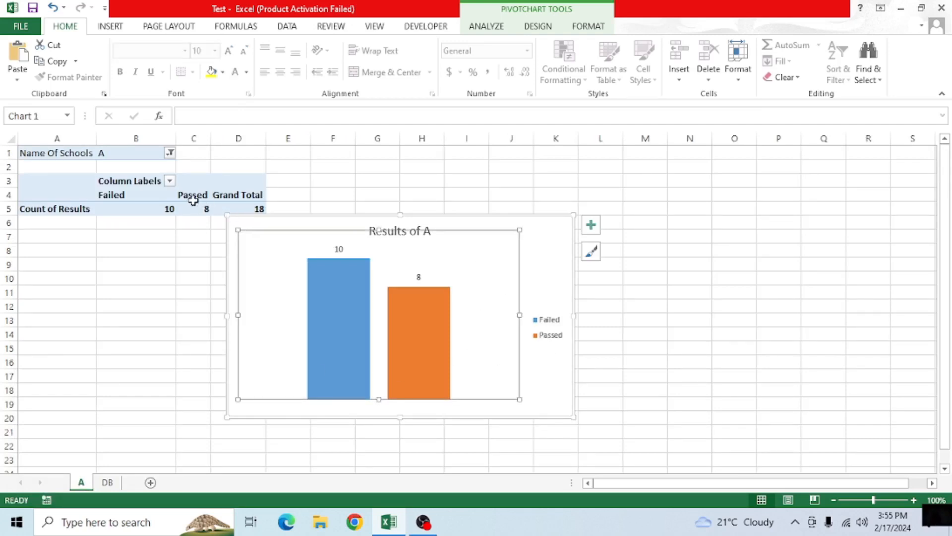
click(152, 198)
click(516, 246)
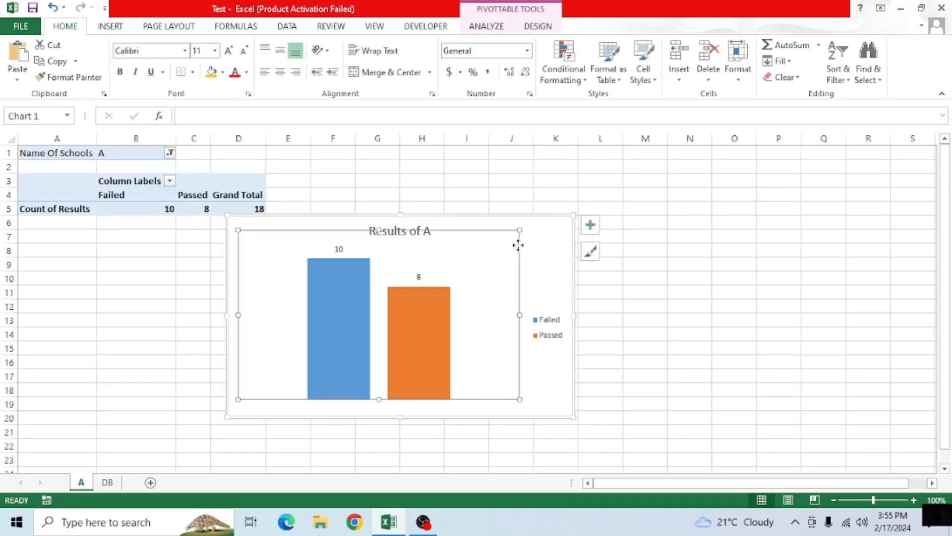
click(551, 243)
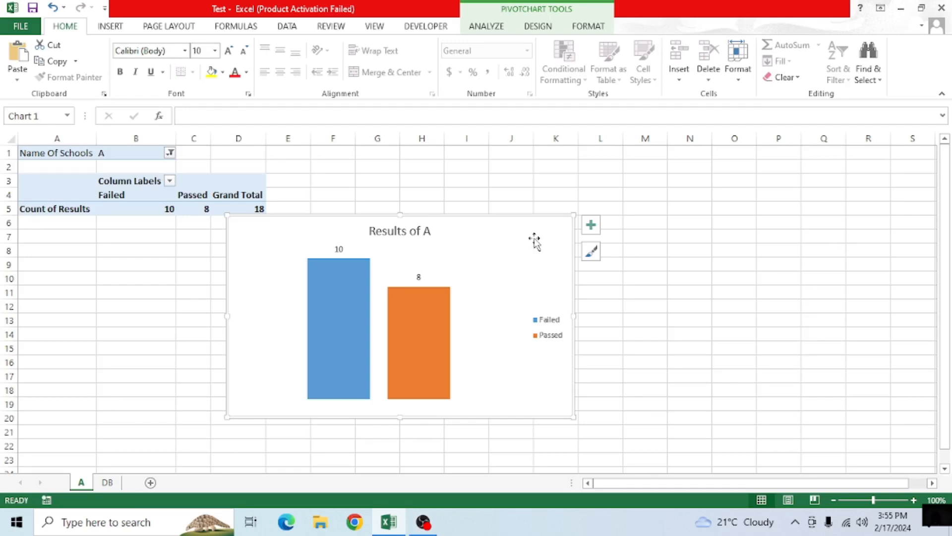
right_click(535, 242)
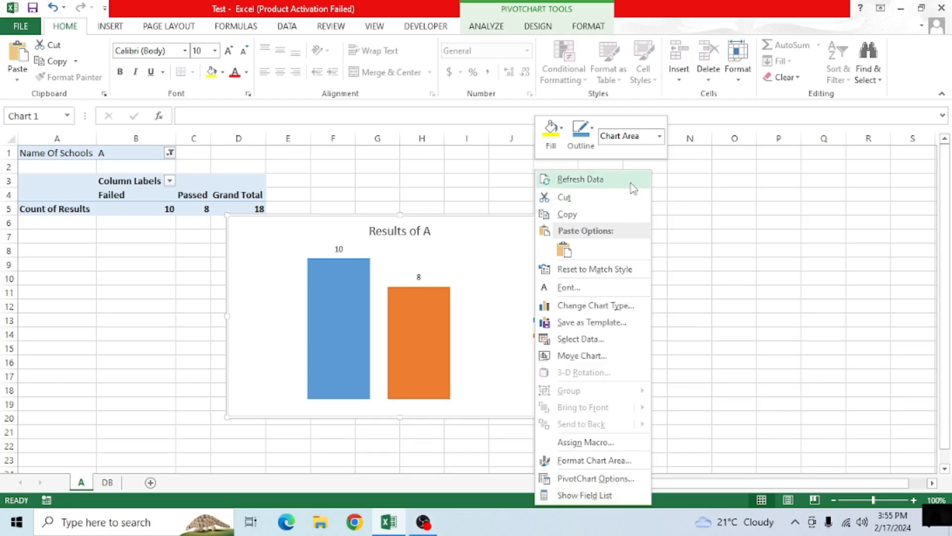
click(640, 134)
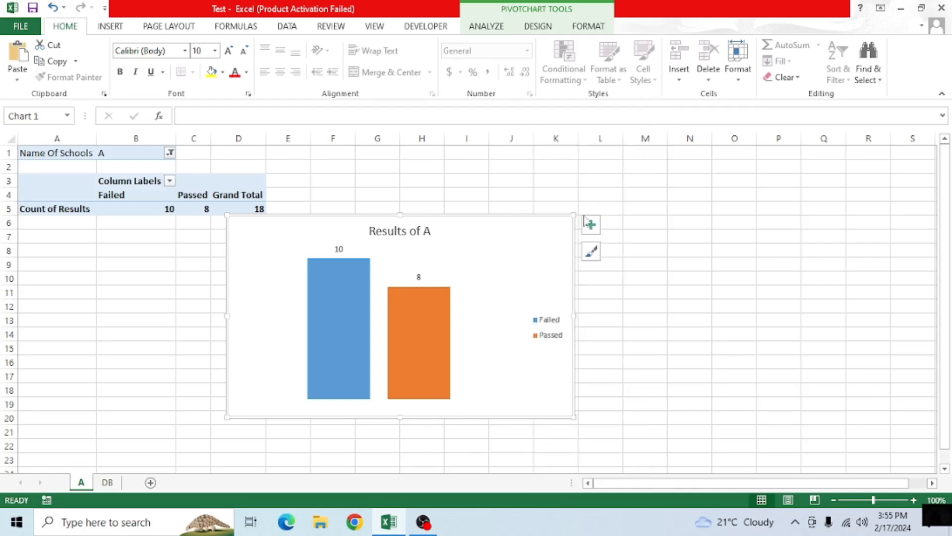
click(511, 232)
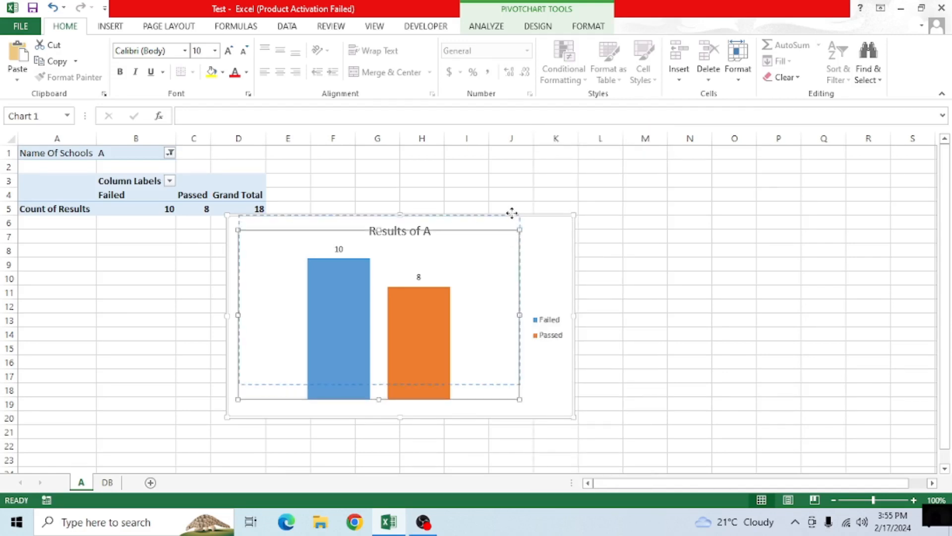
drag(555, 234, 561, 176)
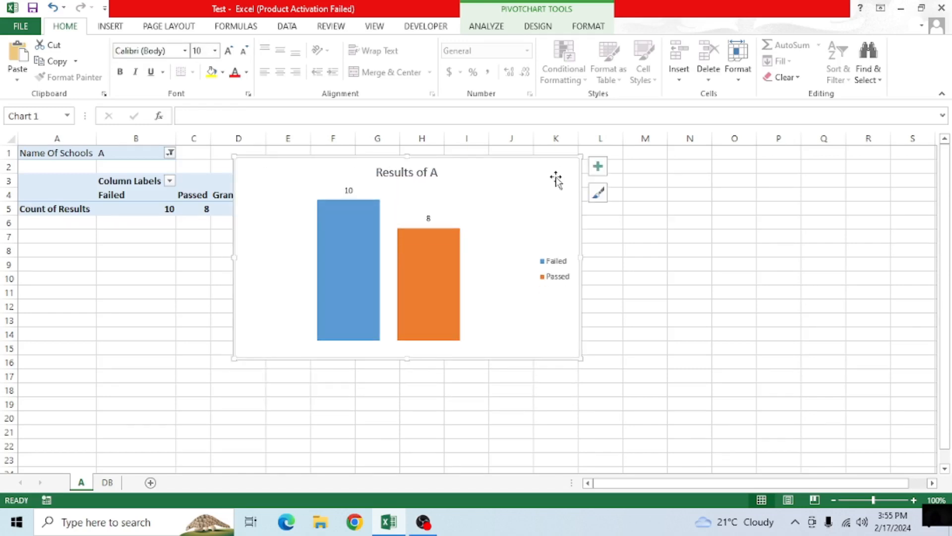
Show the chart's field list and check the summary function in the value field settings of Count of Results.
right_click(555, 176)
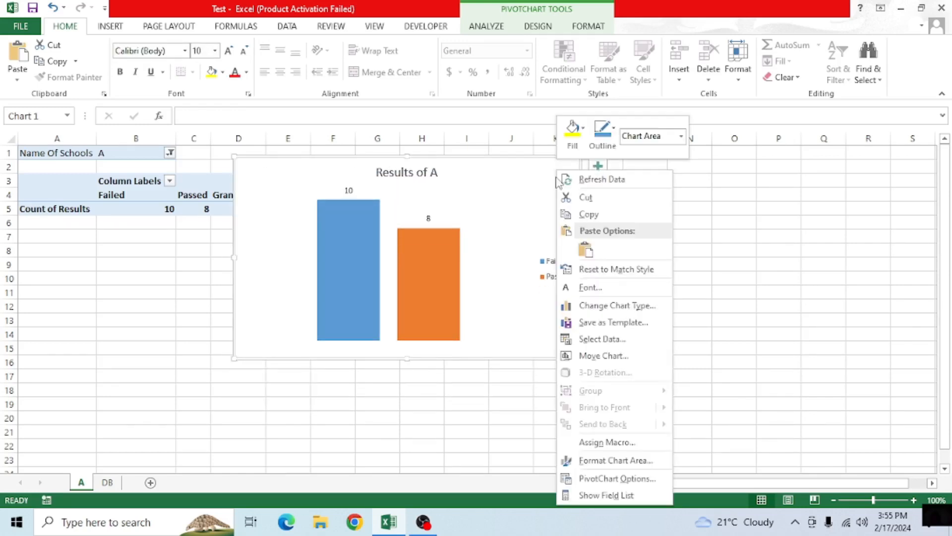
click(619, 495)
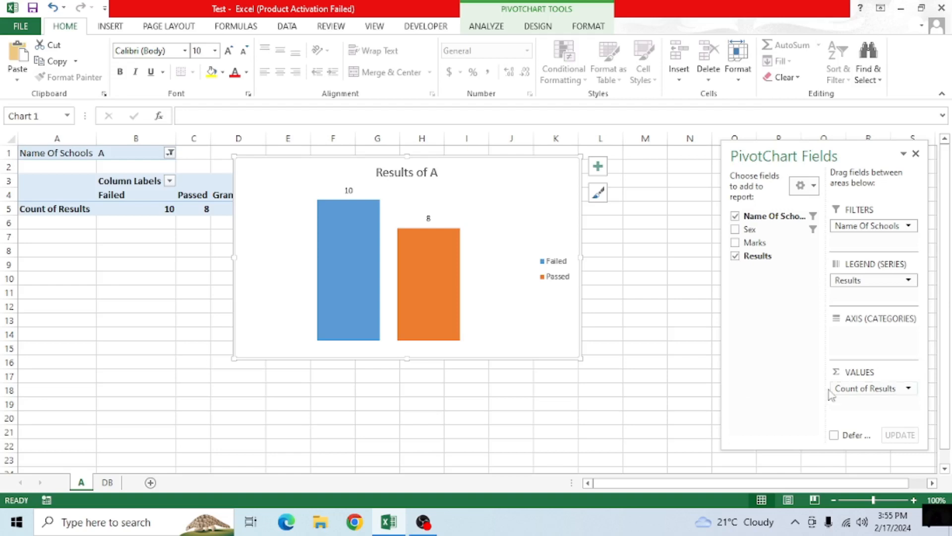
click(861, 391)
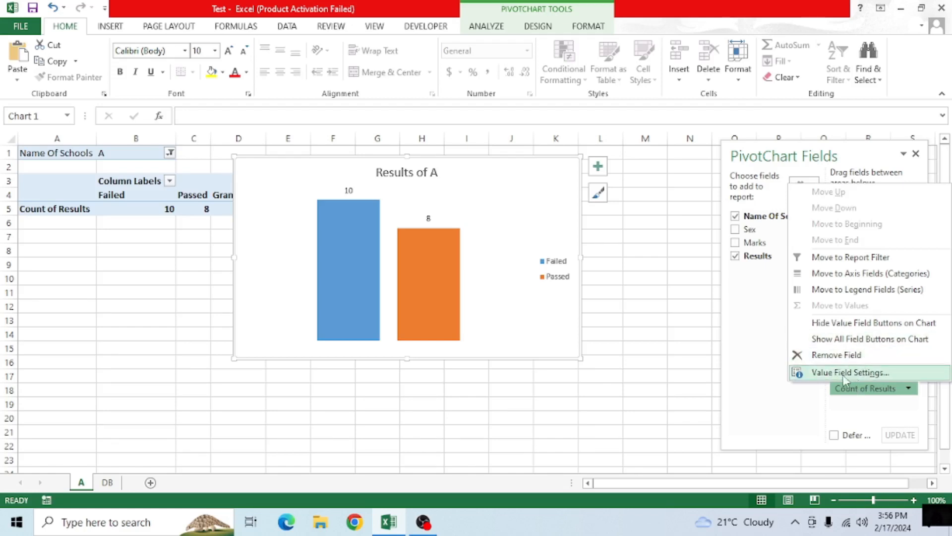
click(853, 375)
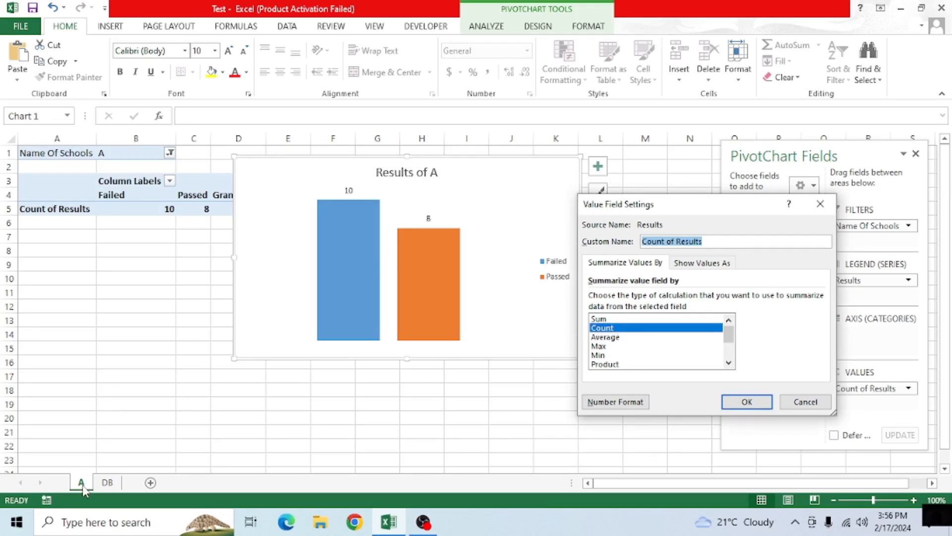
click(820, 204)
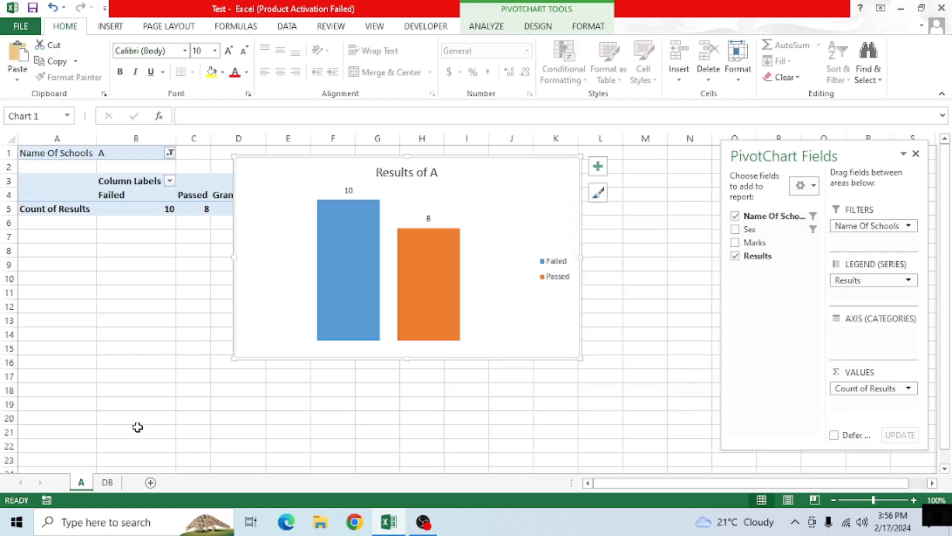
Unhide the source data sheet 2.
right_click(81, 485)
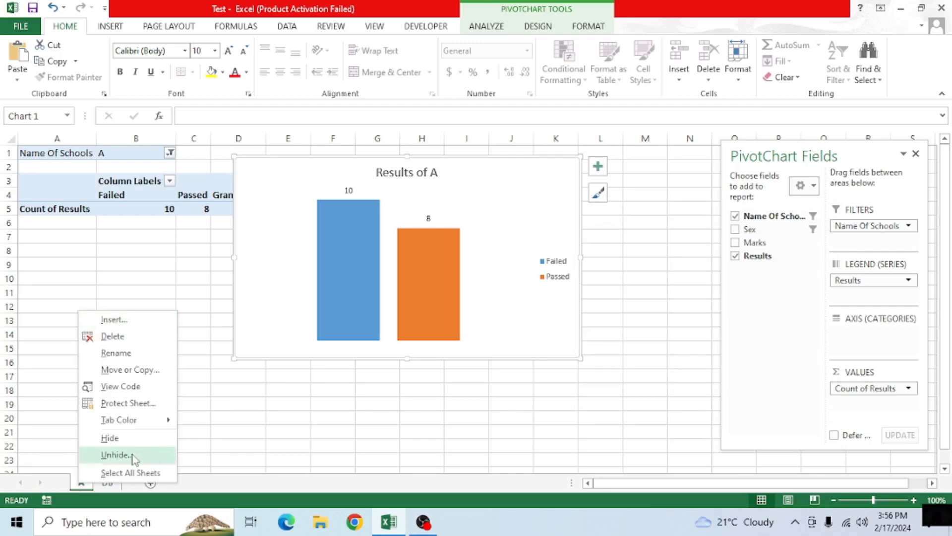
click(115, 455)
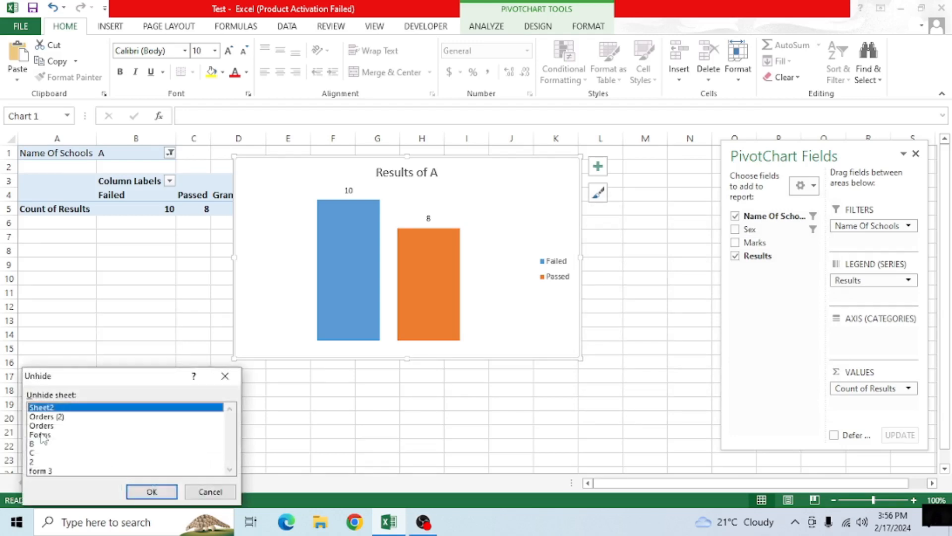
click(33, 462)
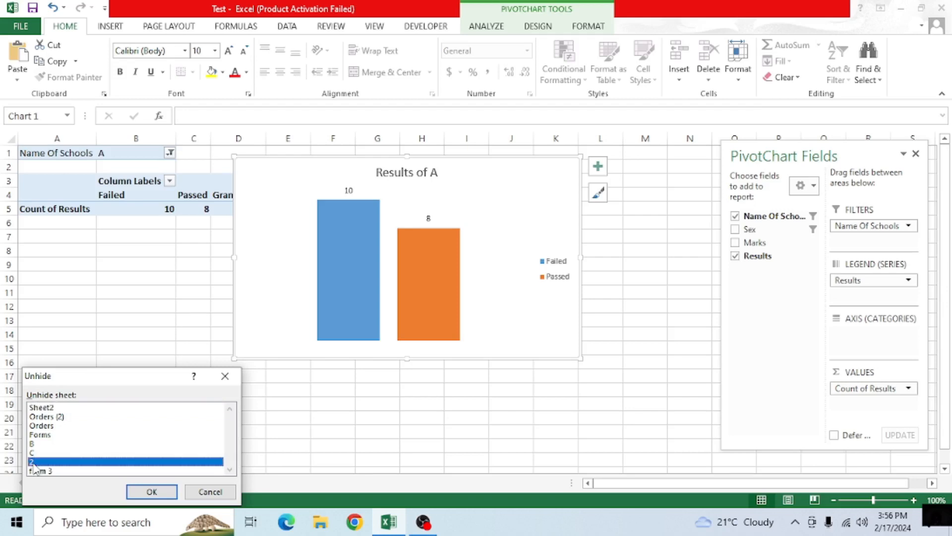
click(151, 491)
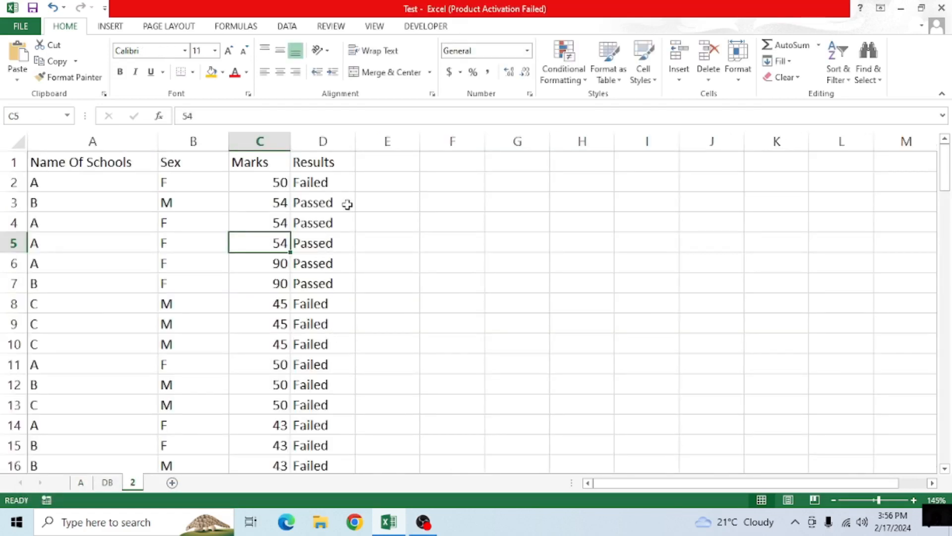
Inspect the IF formula behind the first entry in the Results column, cell D2.
click(323, 182)
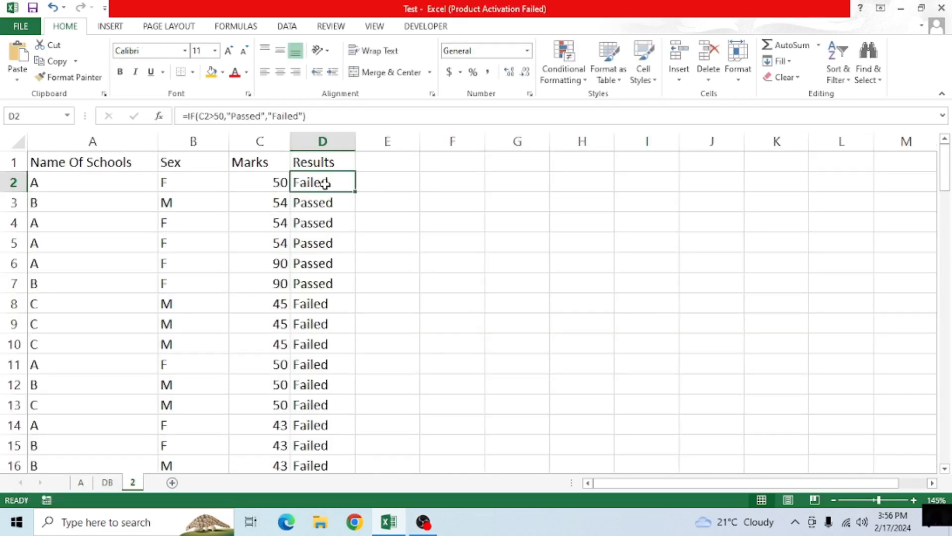
double_click(335, 182)
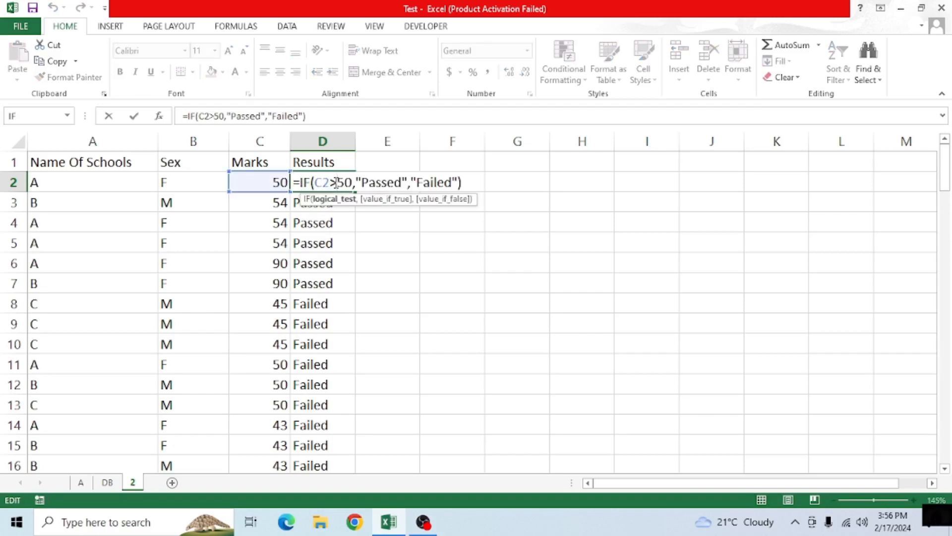
key(Return)
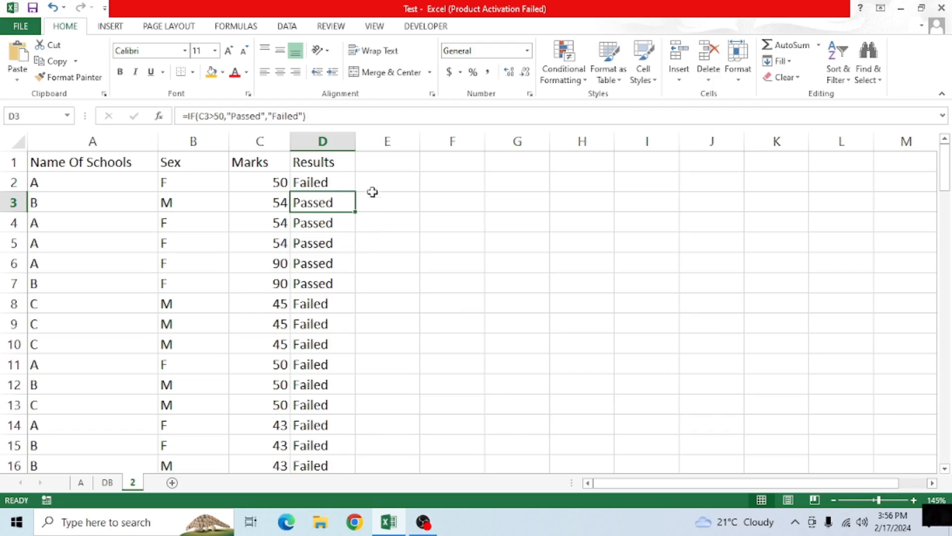
On sheet A, change the summary function of the Results value field to Sum.
click(81, 482)
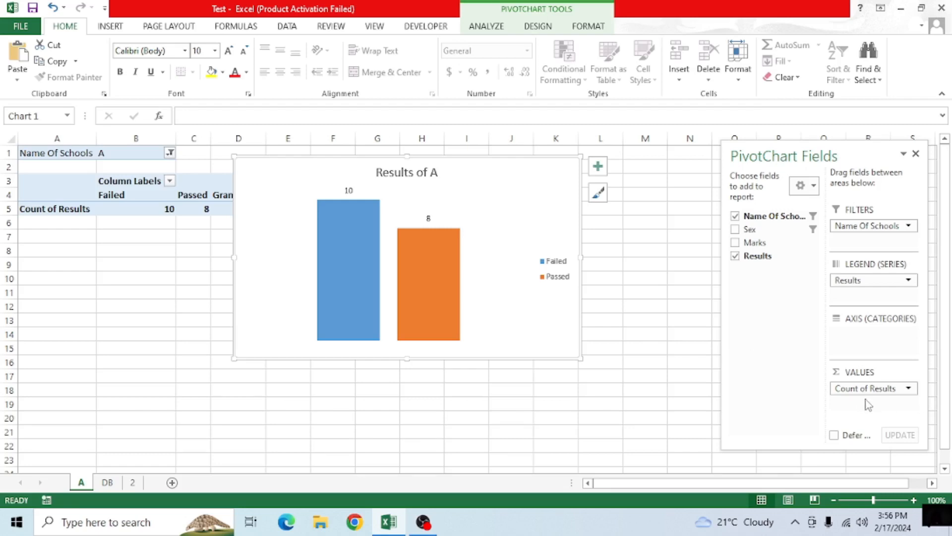
click(853, 389)
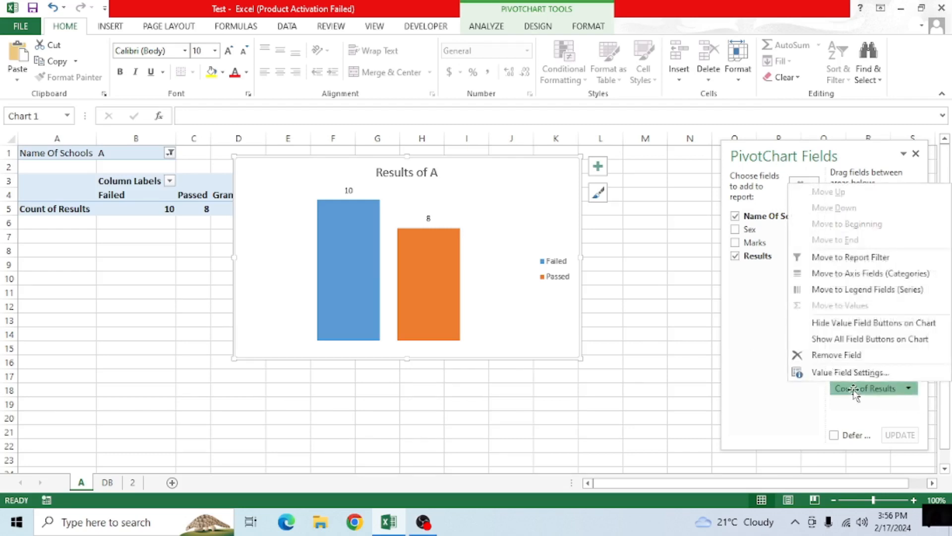
click(854, 389)
click(854, 389)
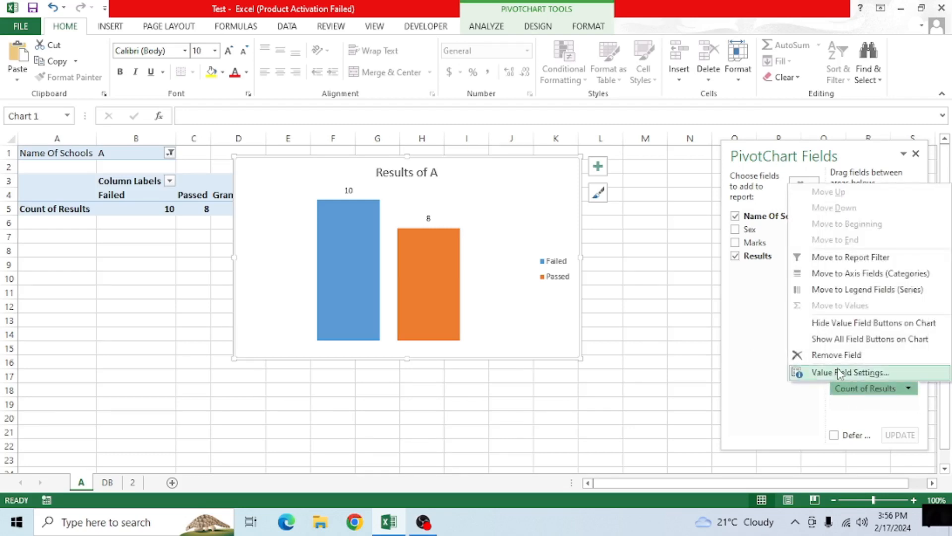
click(851, 372)
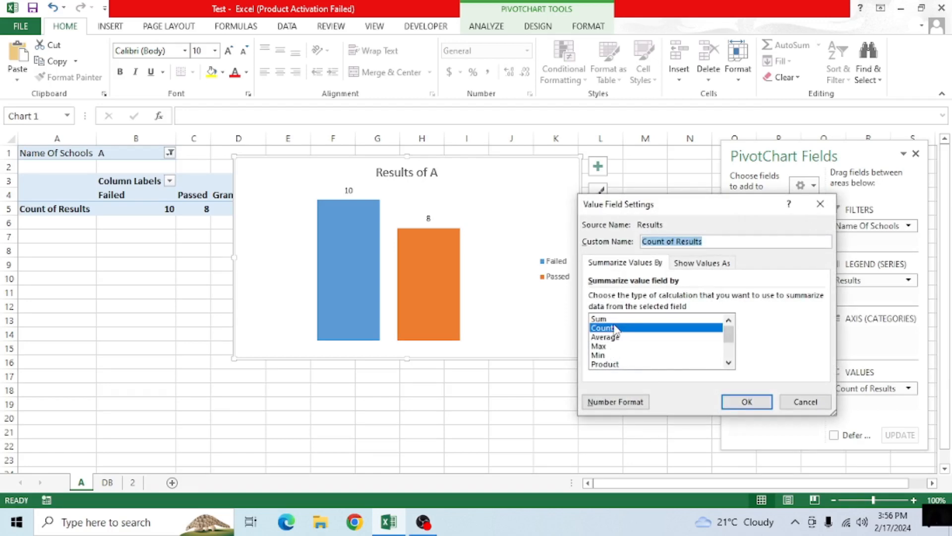
click(616, 328)
click(605, 320)
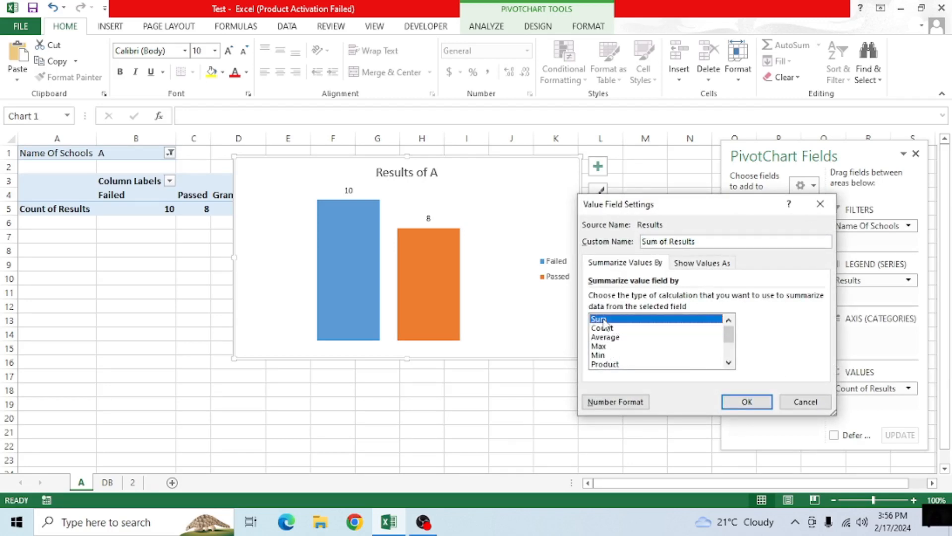
click(752, 403)
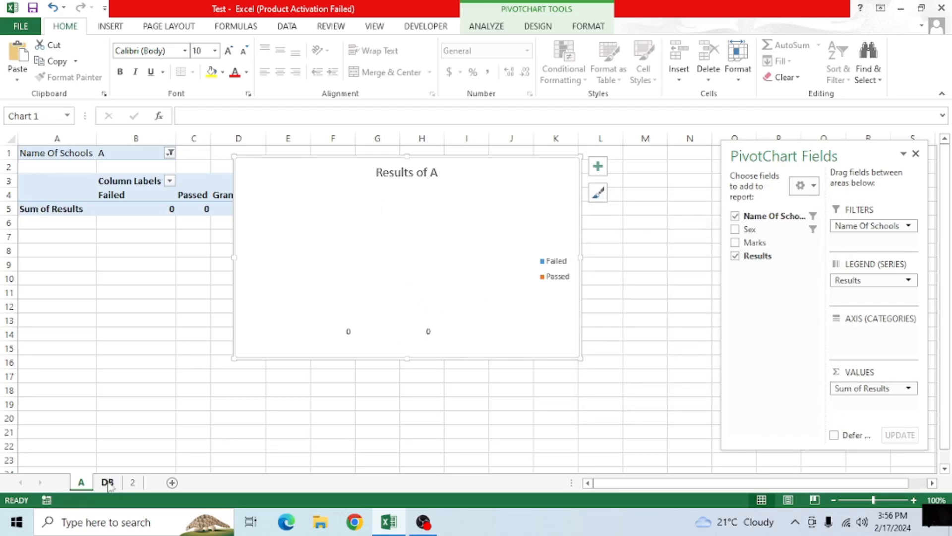
Compare the source data on sheet 2 with sheet A's chart and the "Results of A" chart on the DB sheet.
click(133, 482)
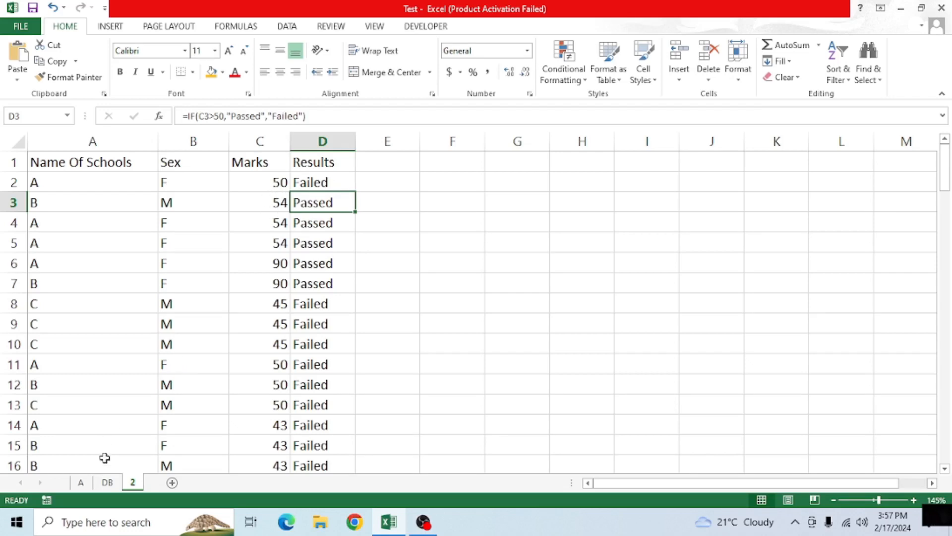
click(81, 483)
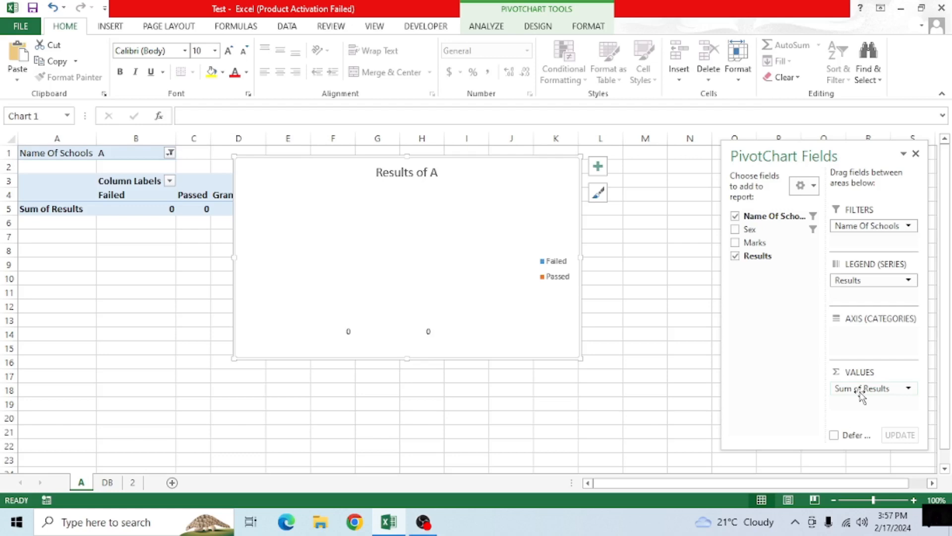
click(106, 483)
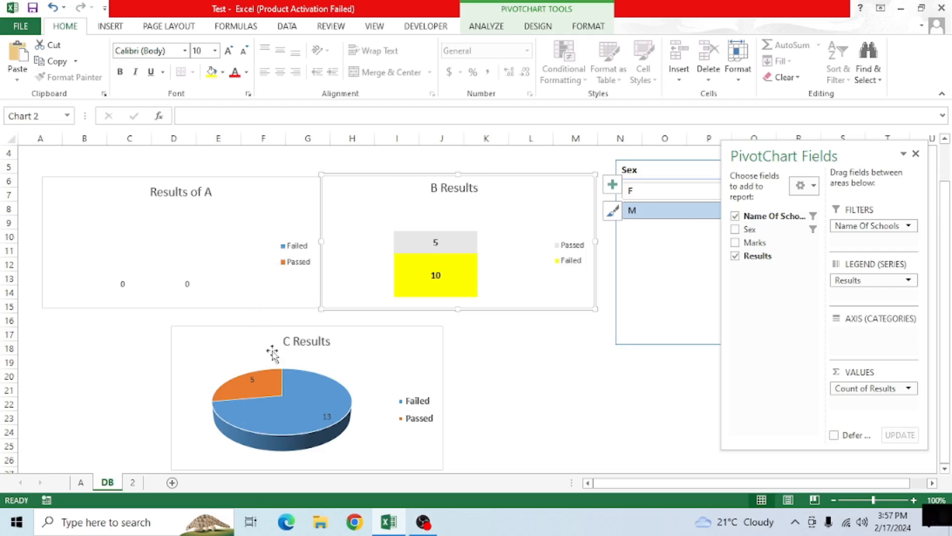
Set the Results value field on sheet A to be summarized by Count.
click(81, 482)
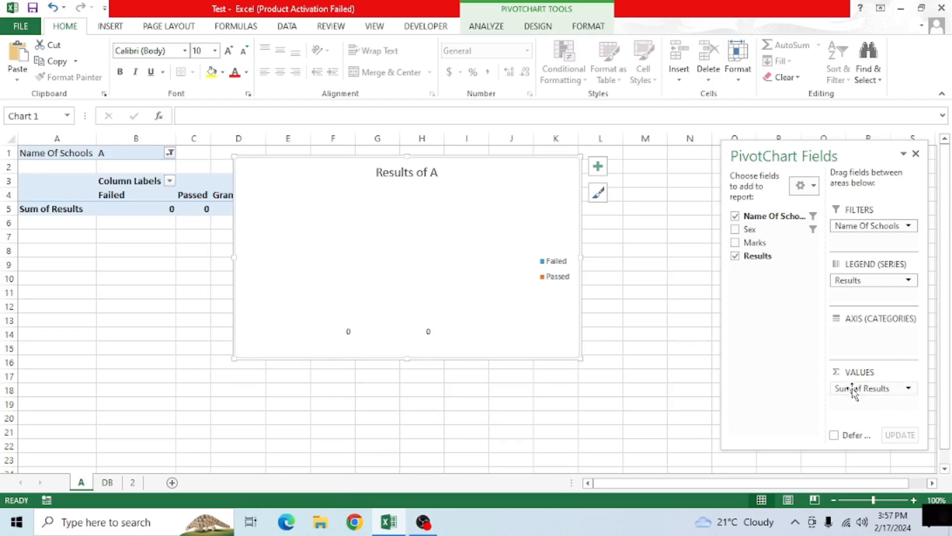
click(847, 389)
click(835, 373)
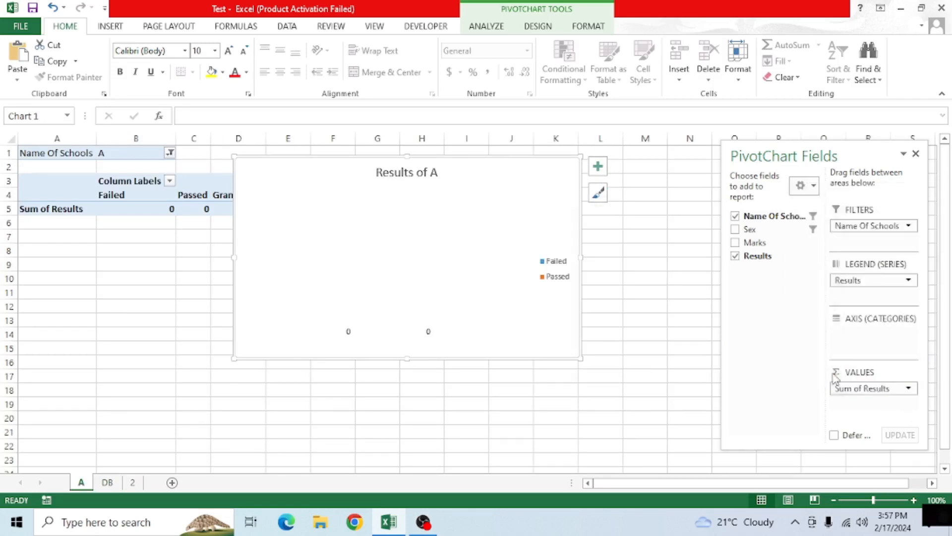
click(603, 328)
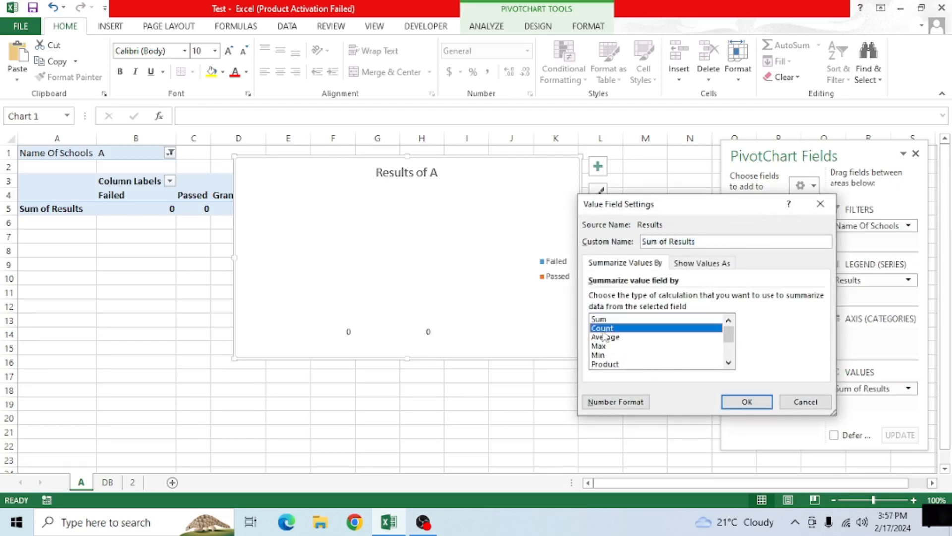
click(749, 403)
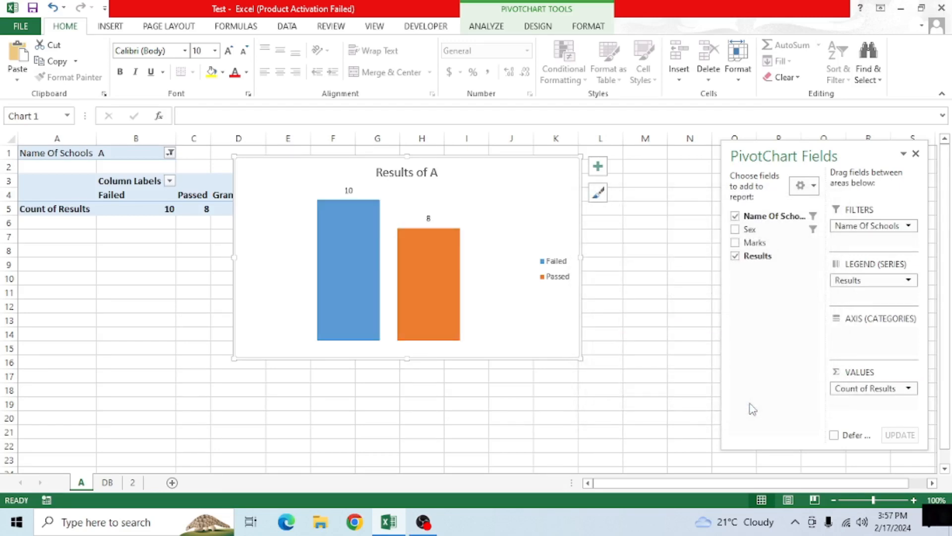
Check the charts on the DB sheet, then review the Marks and Results columns on sheet 2 down to the last record.
click(108, 482)
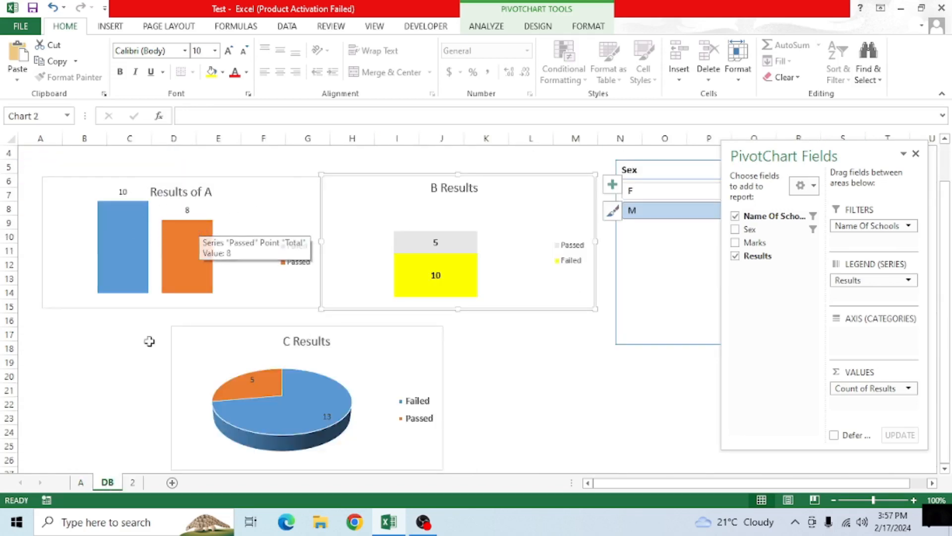
click(132, 482)
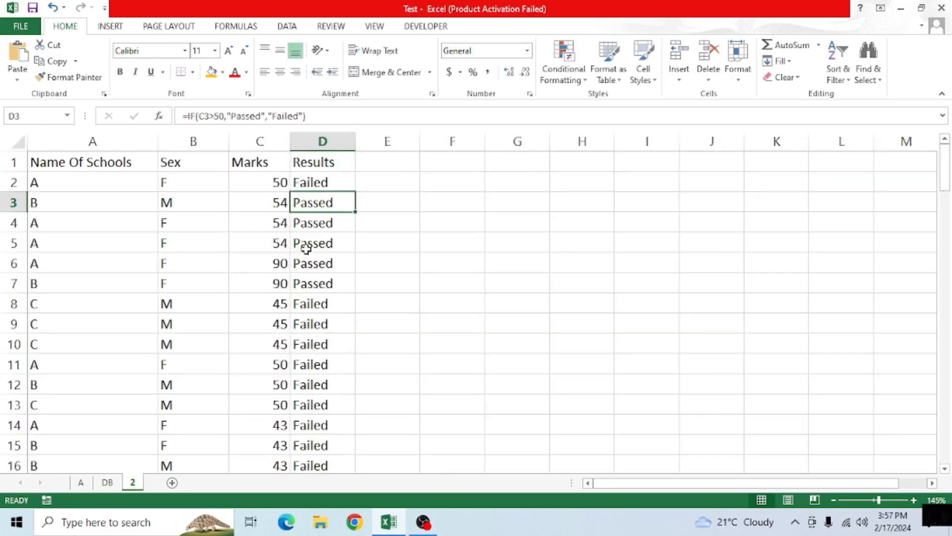
scroll(308, 248, down, 18)
scroll(306, 248, down, 20)
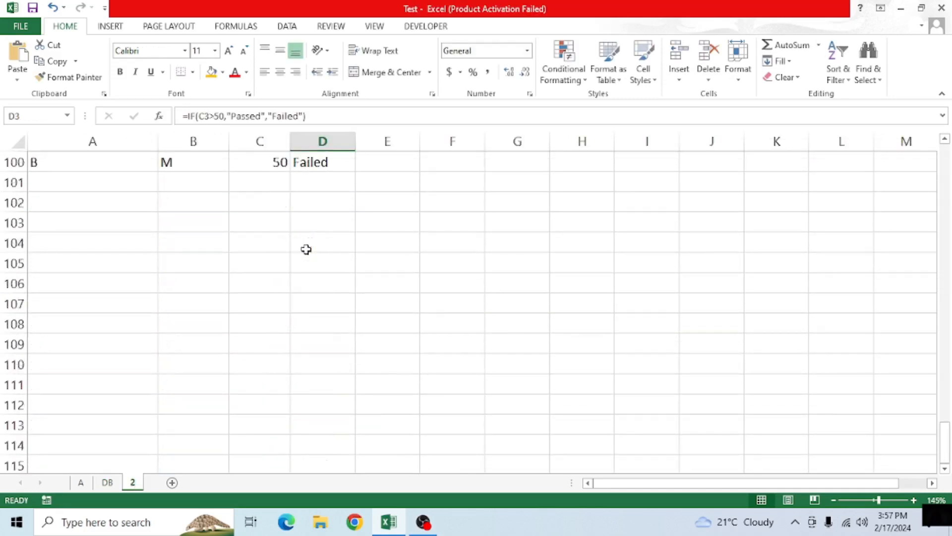
scroll(306, 248, up, 17)
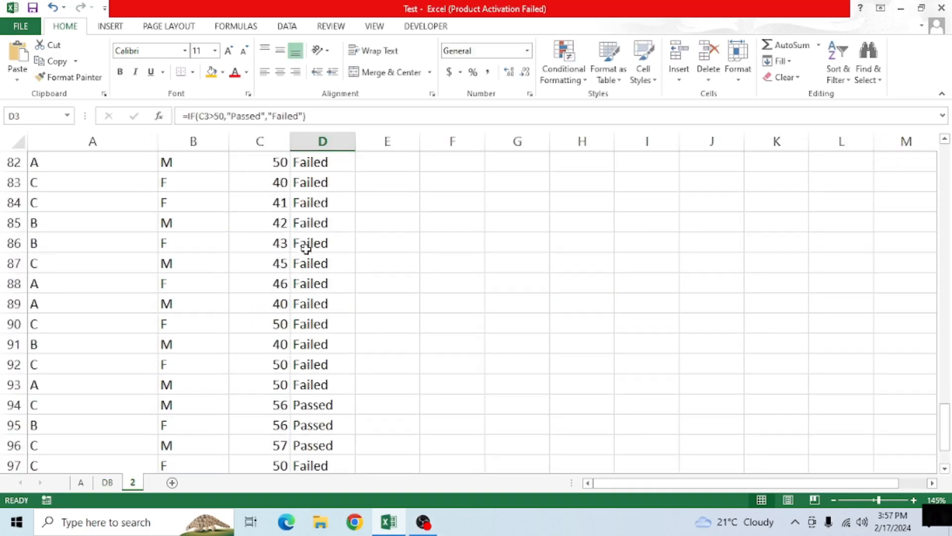
scroll(306, 248, down, 4)
click(263, 301)
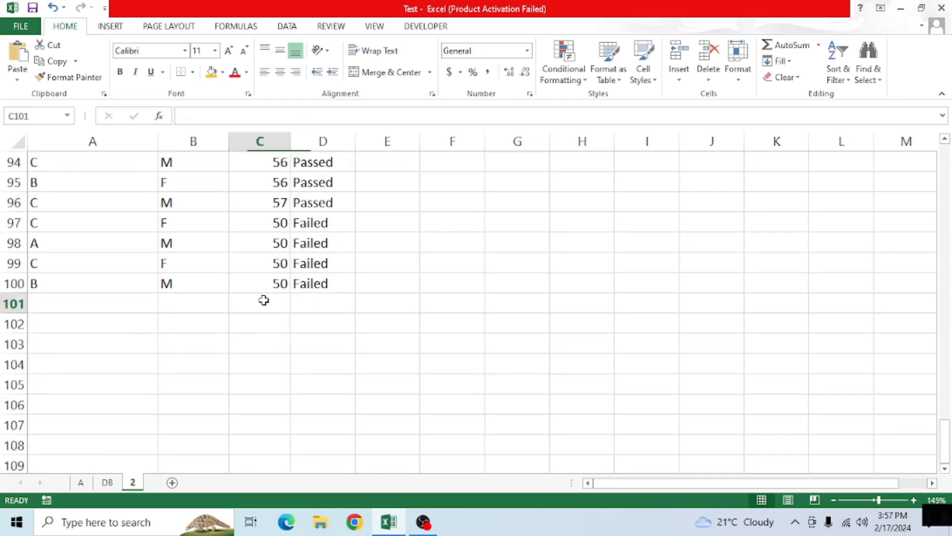
click(252, 252)
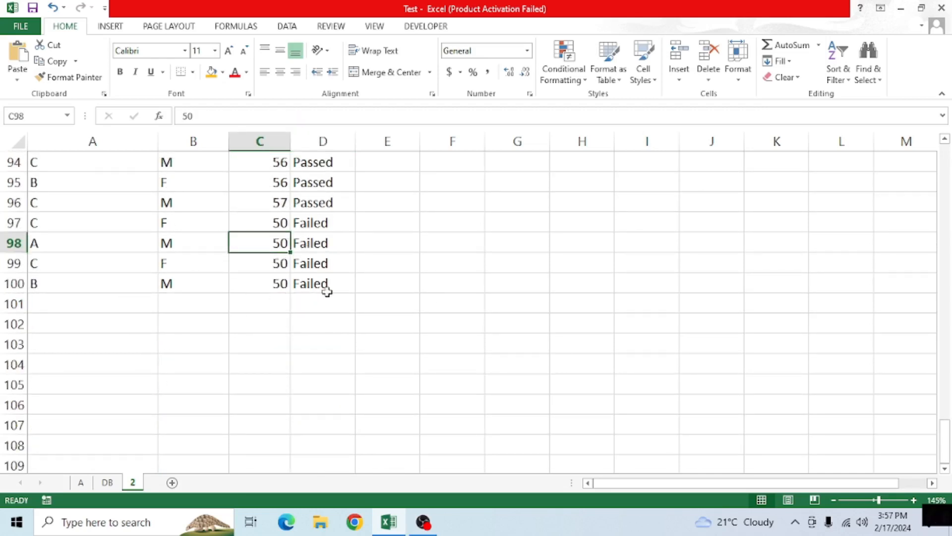
On the DB sheet, hide the PivotChart field list through the C Results chart.
click(108, 482)
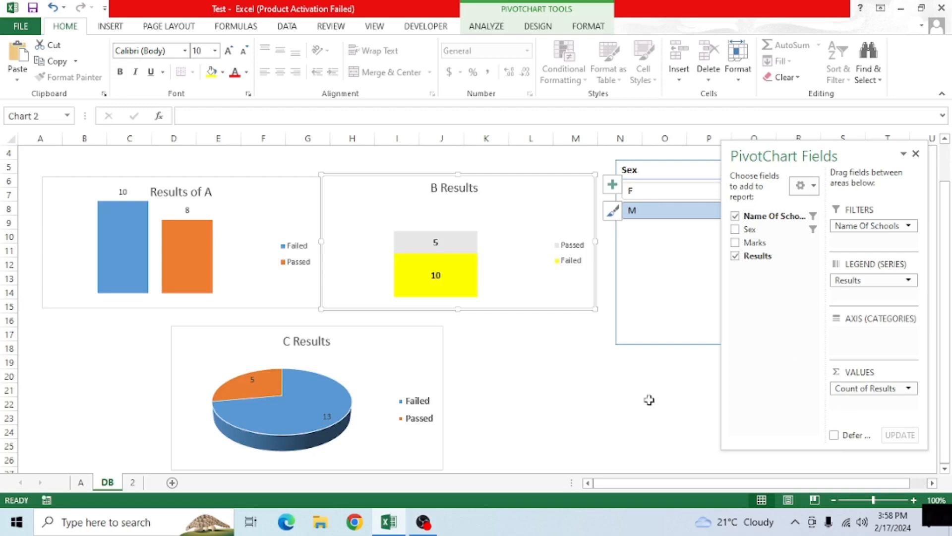
click(400, 367)
right_click(402, 367)
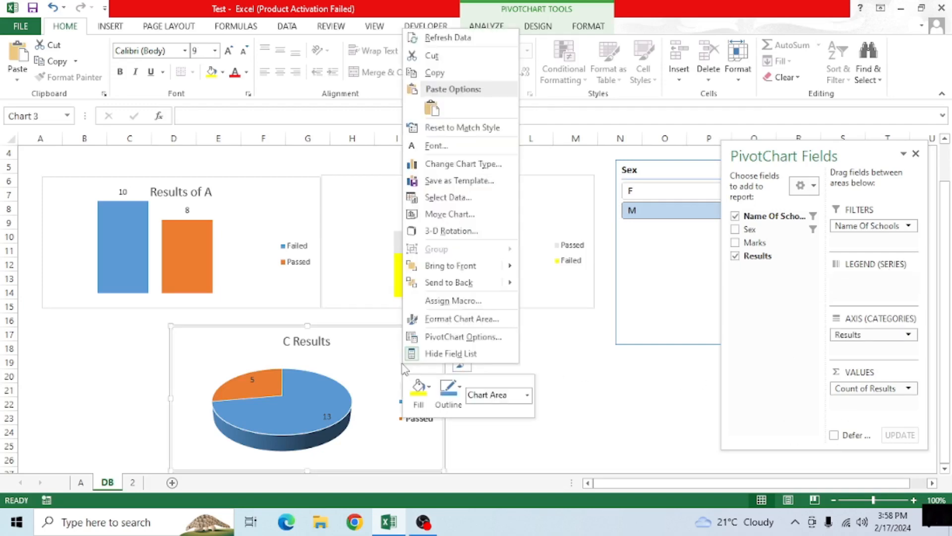
click(450, 354)
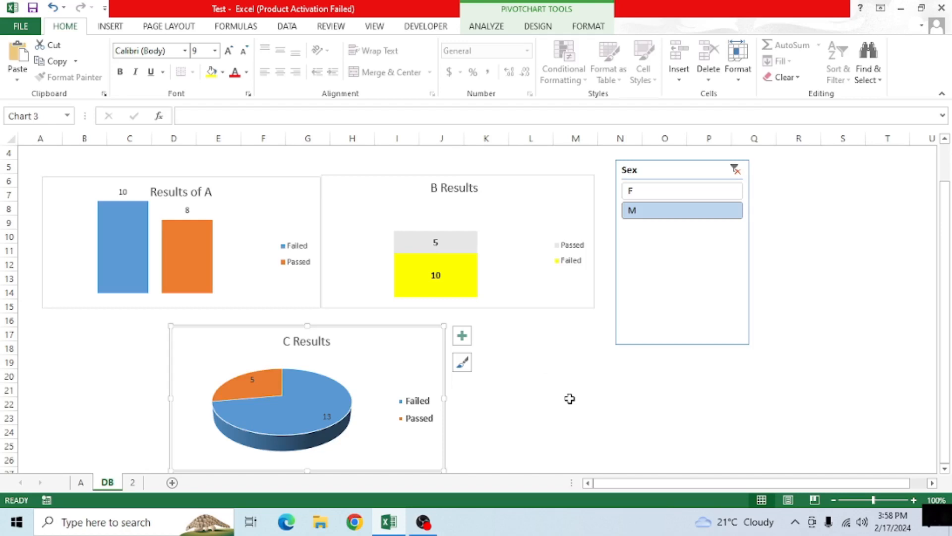
scroll(570, 398, up, 1)
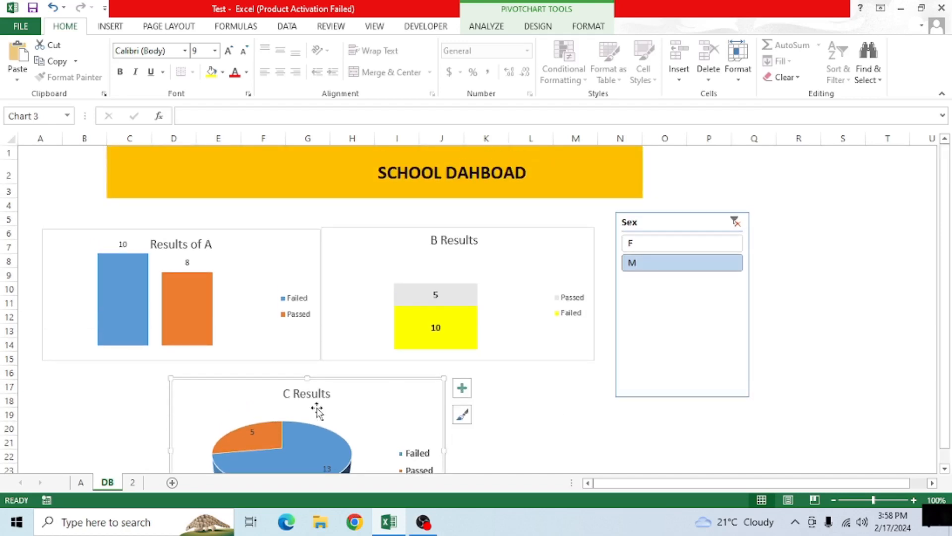